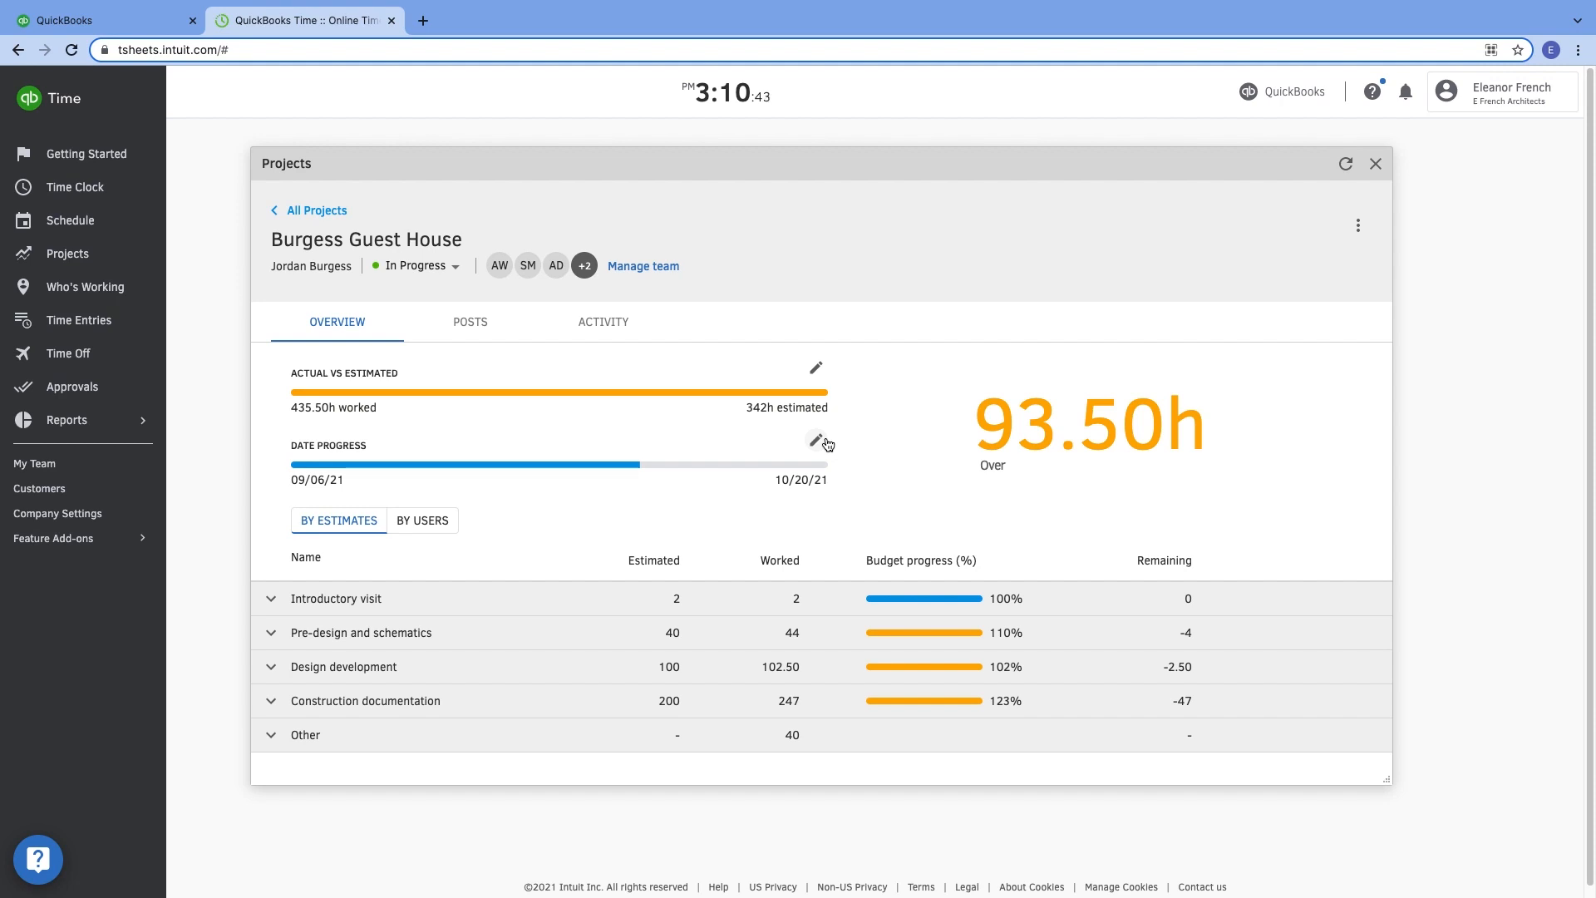
# Step: Expand the Construction documentation estimate of the Burgess Guest House project to examine hours worked by each team member
pyautogui.scroll(-1, 829, 445)
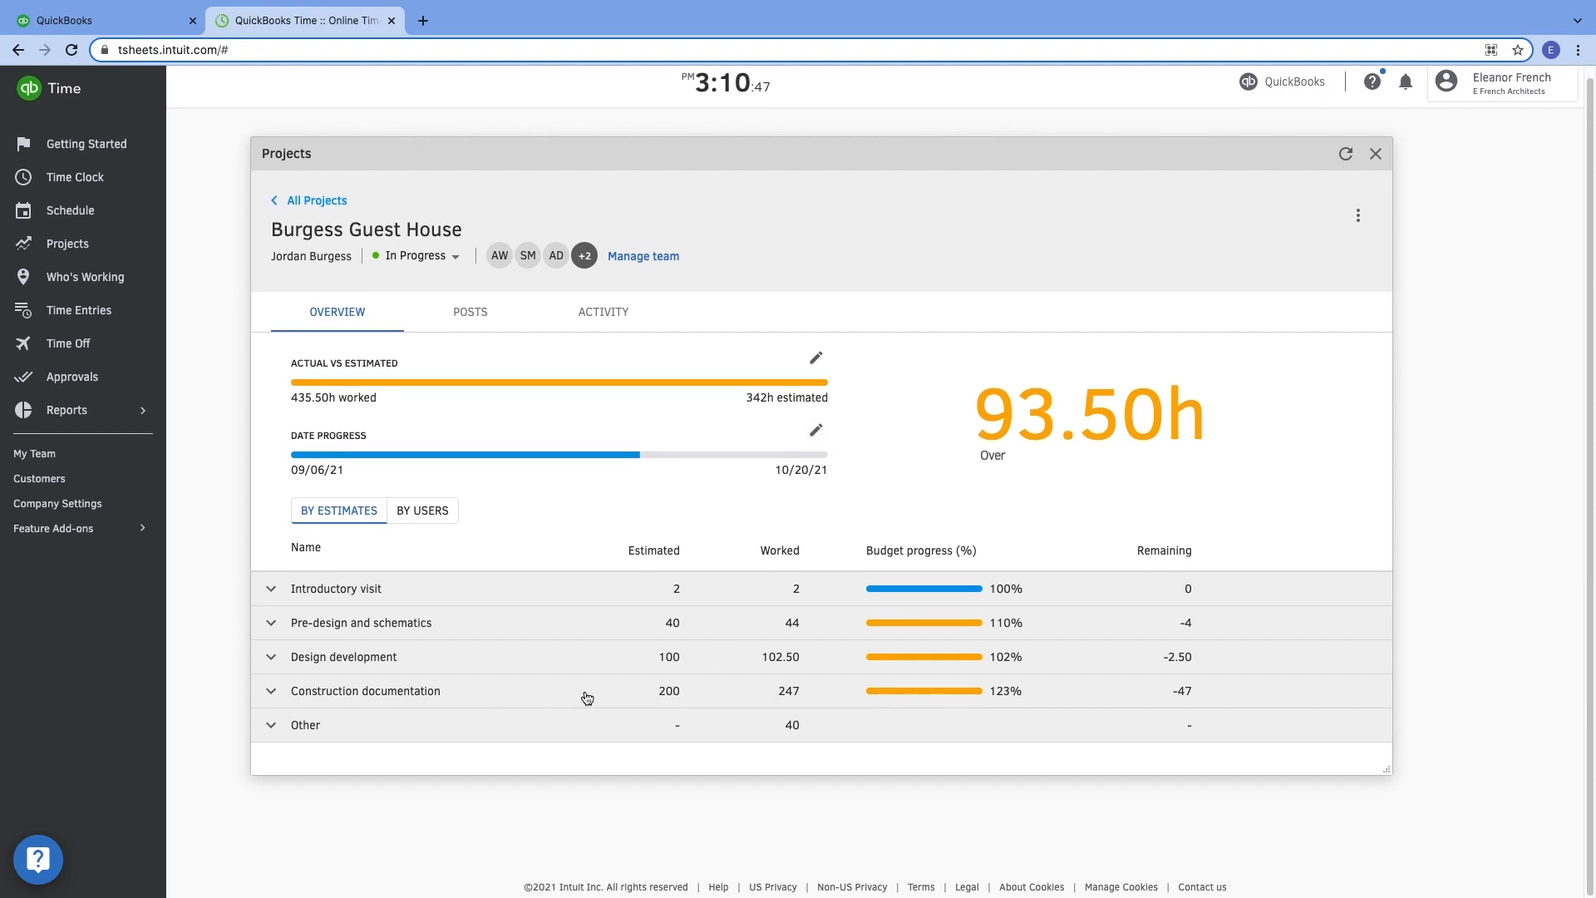
pyautogui.click(432, 697)
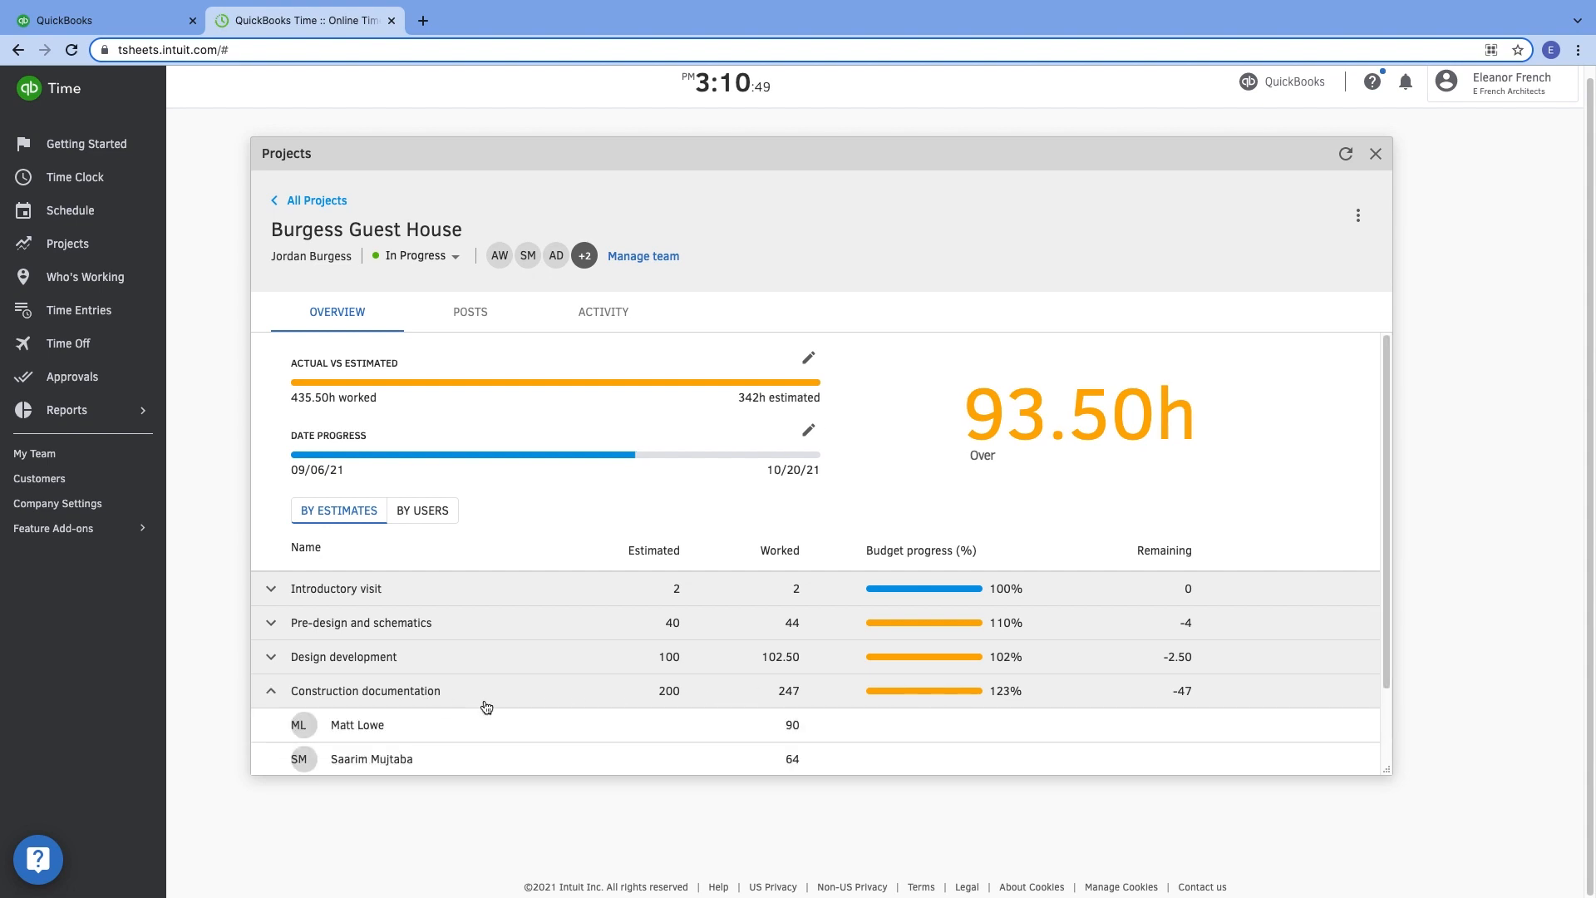
pyautogui.scroll(-2, 652, 732)
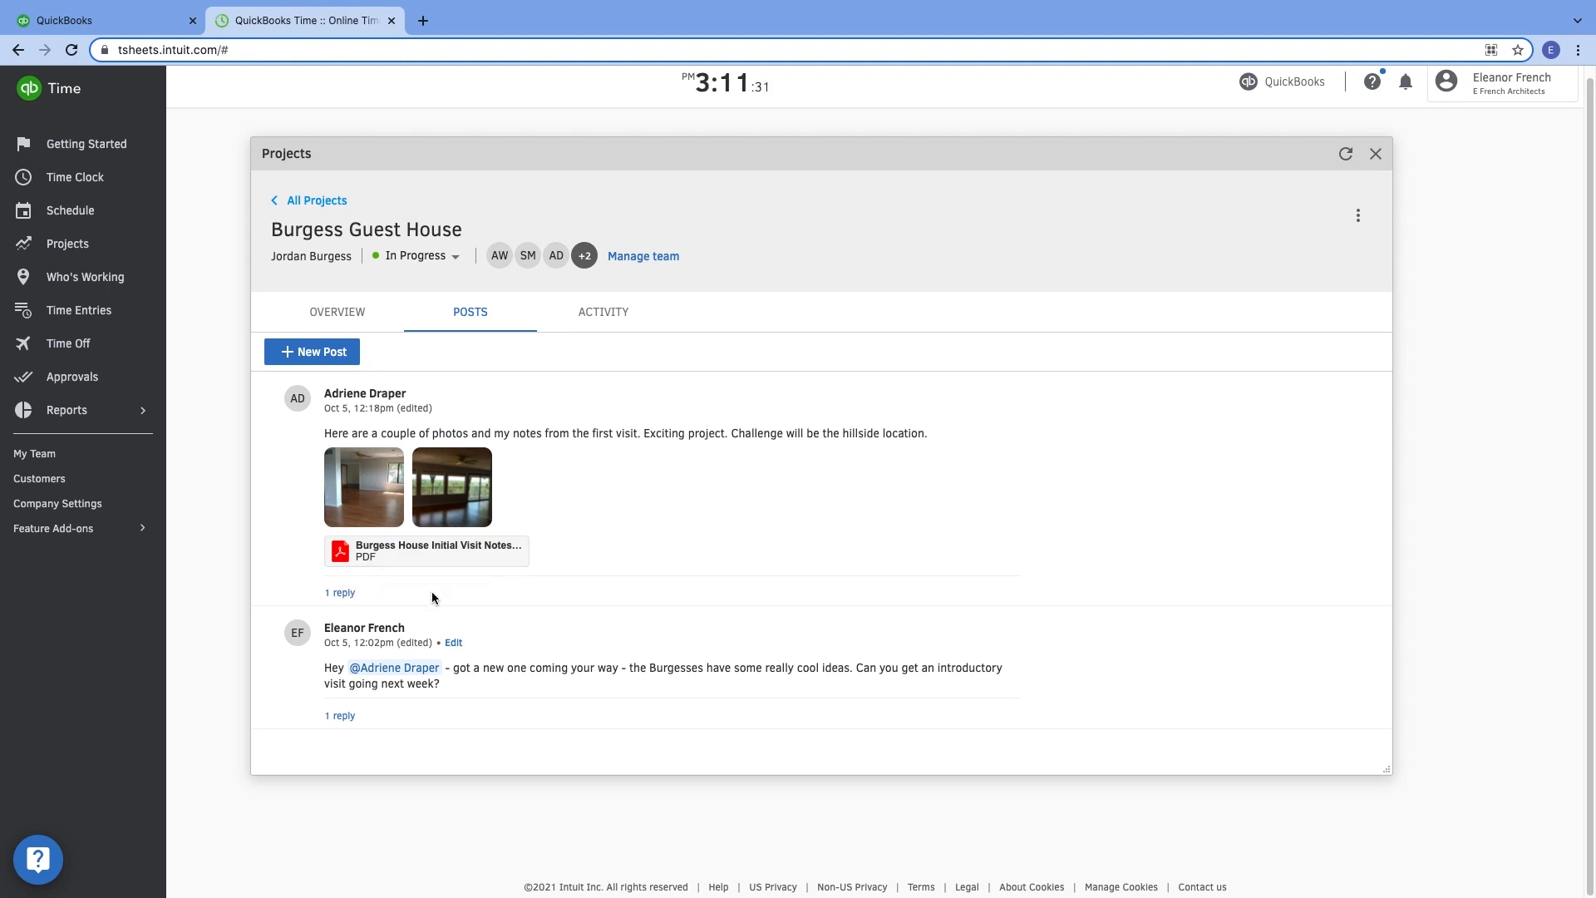
# Step: View the reply to the project post containing the first-visit photos and notes, and close the thread
pyautogui.click(348, 593)
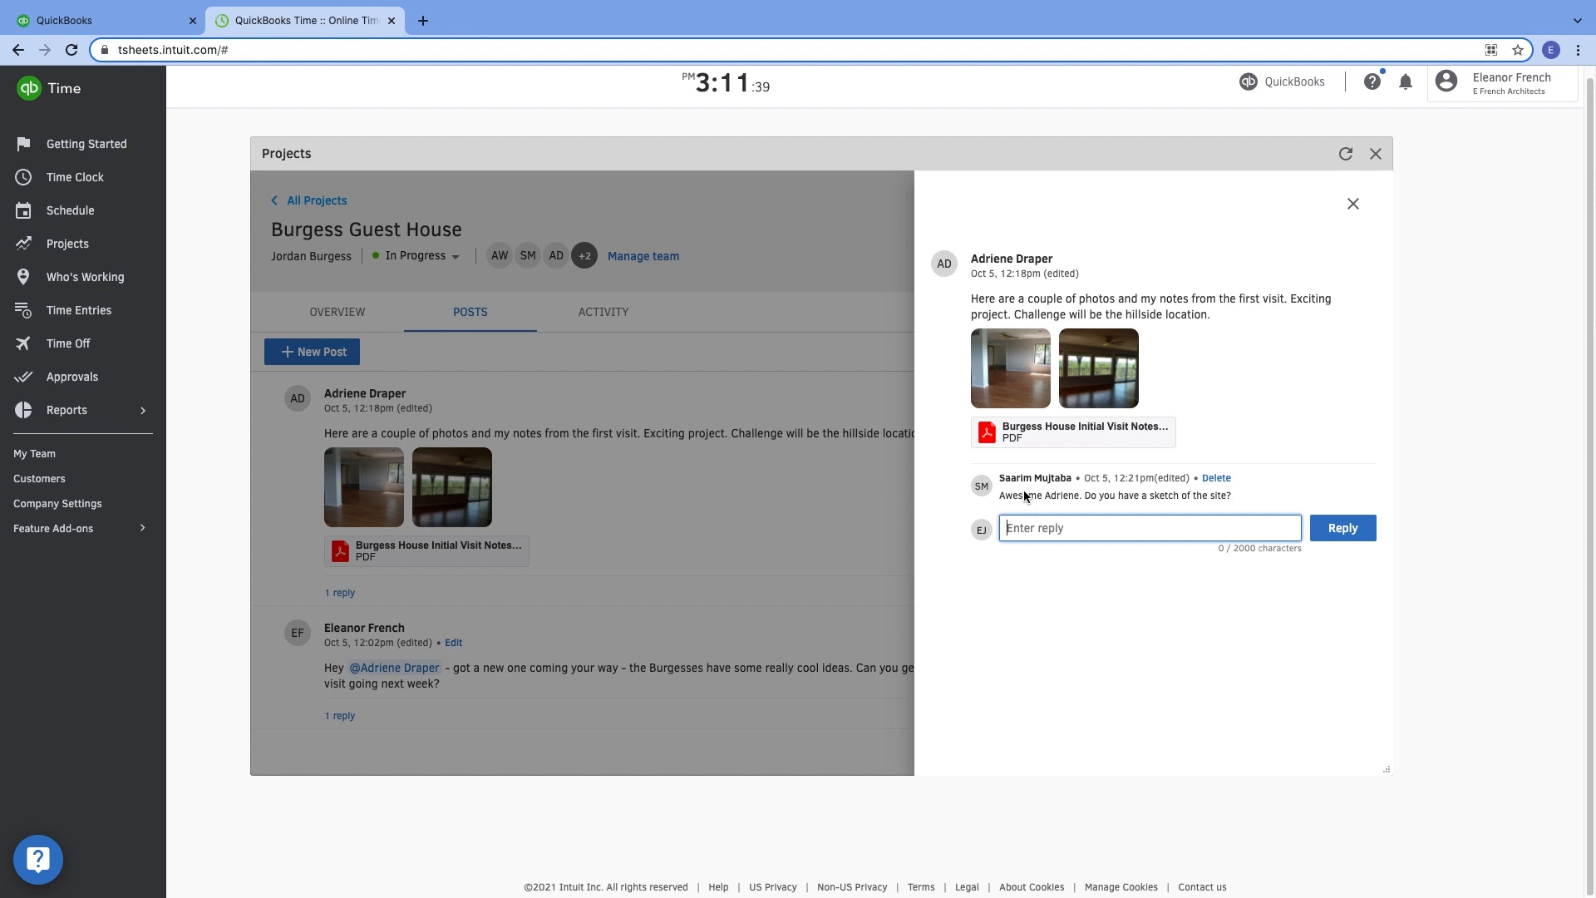
pyautogui.click(1352, 208)
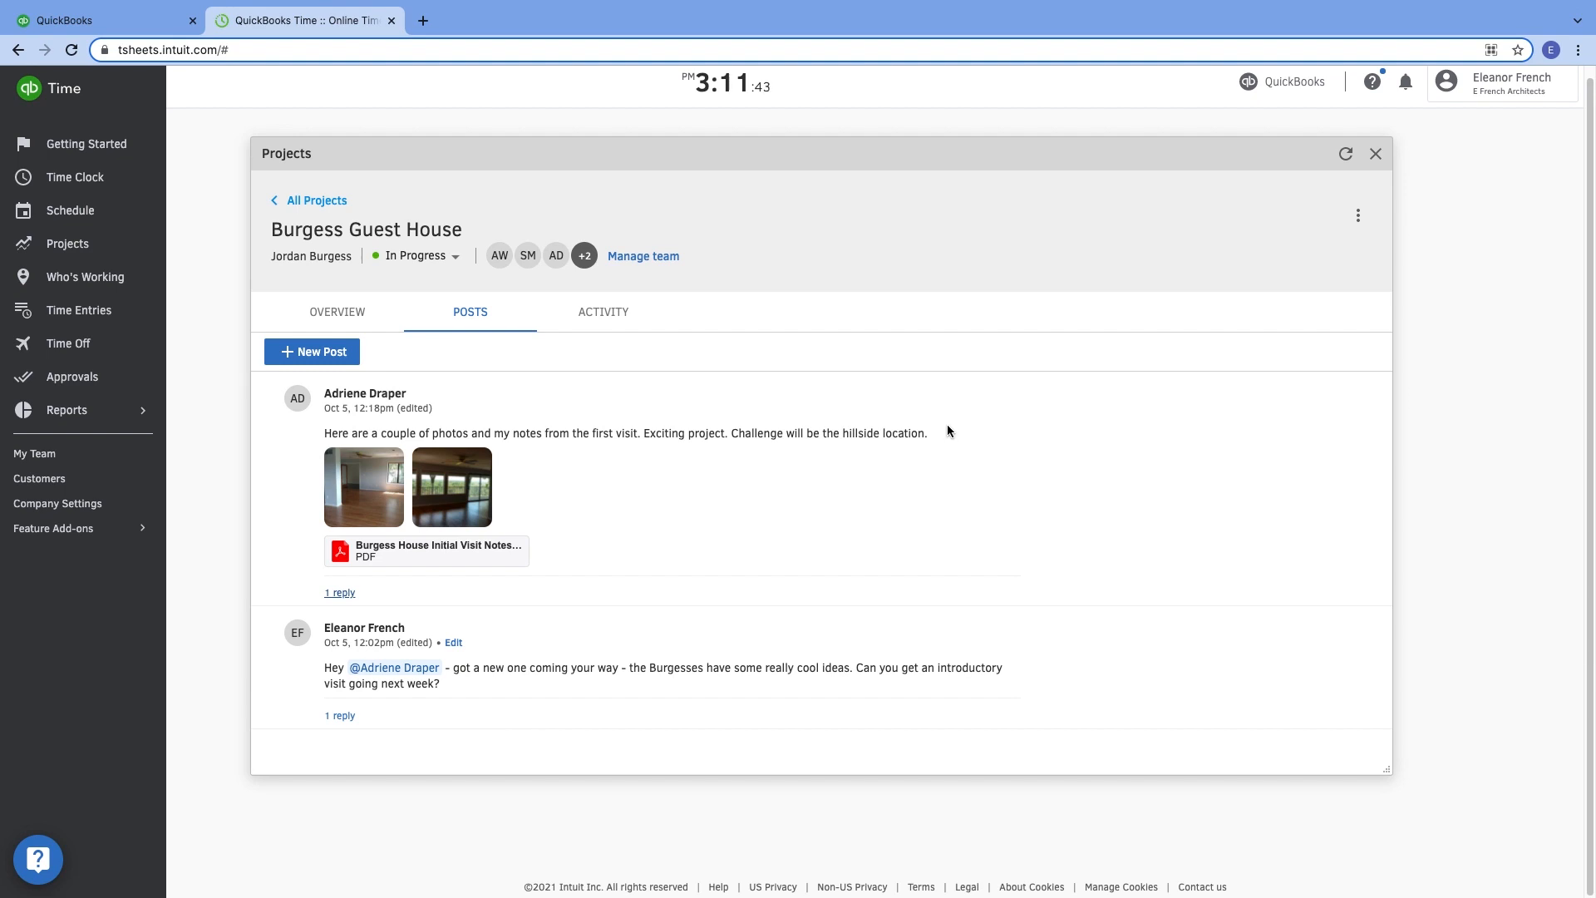
# Step: Publish a new project post mentioning the first-visit post's author and asking how the final preso to the clients went
pyautogui.click(324, 358)
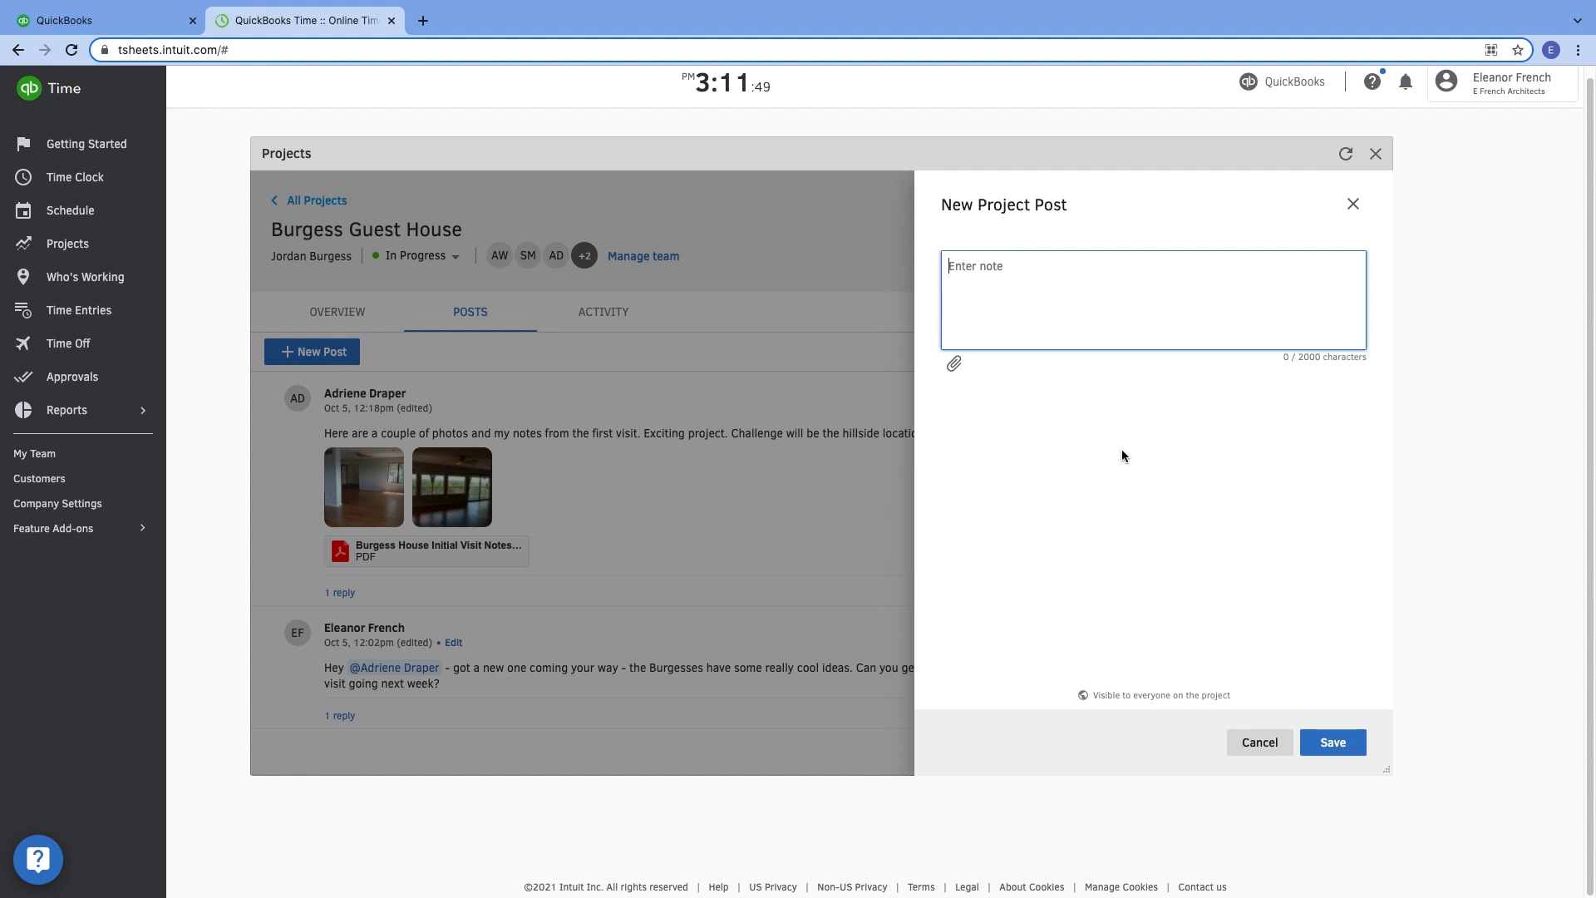
pyautogui.write('@')
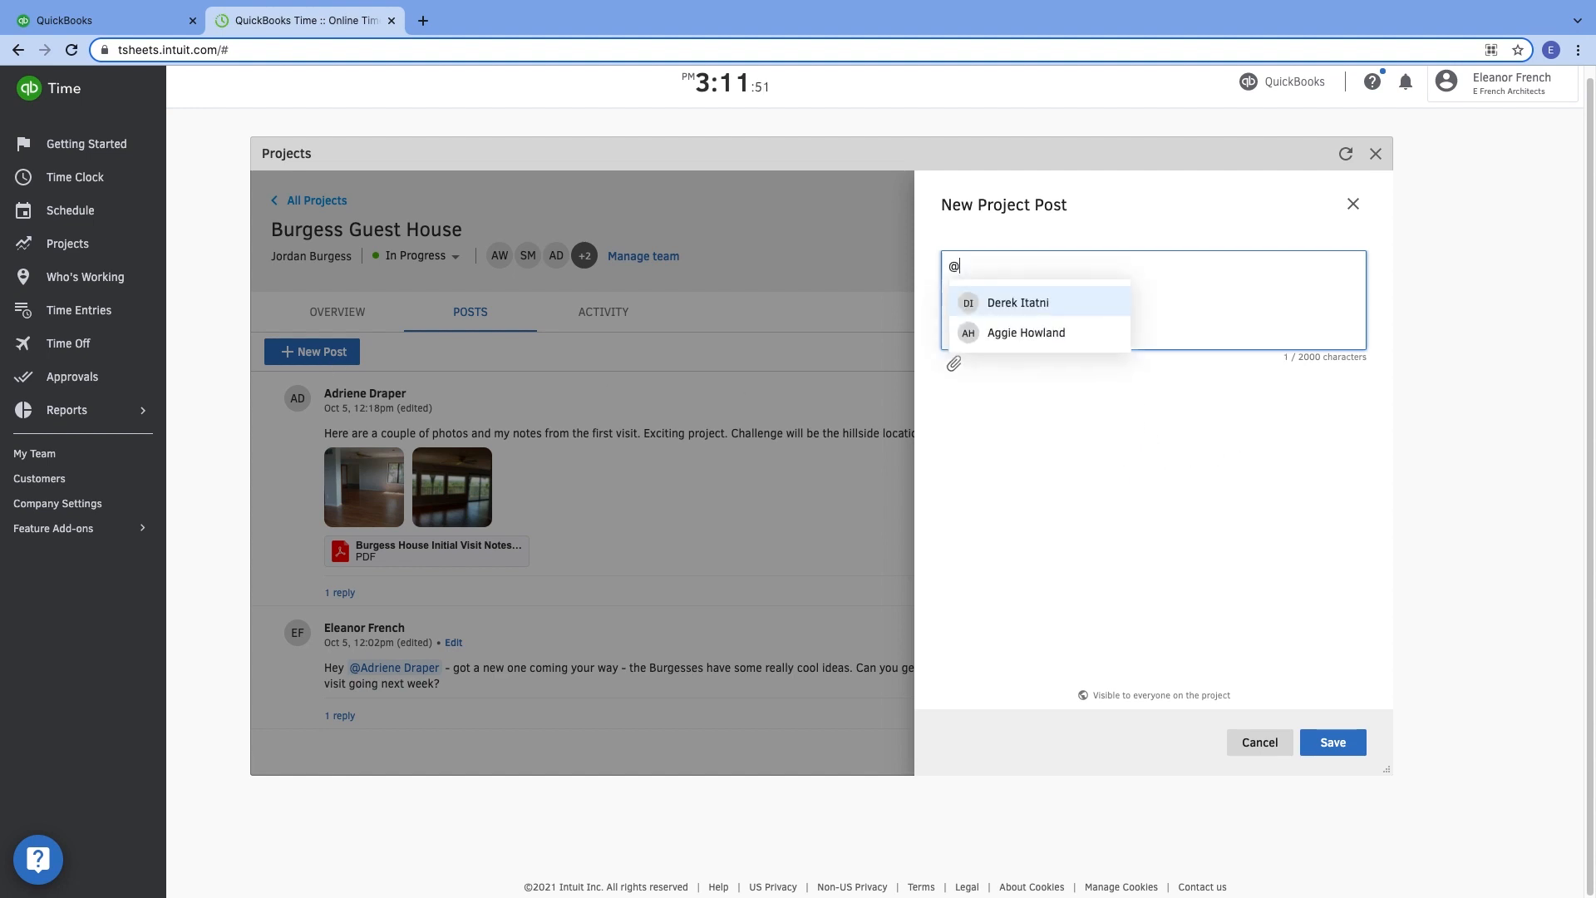
pyautogui.write('ad')
pyautogui.click(1125, 340)
pyautogui.write('how did the final')
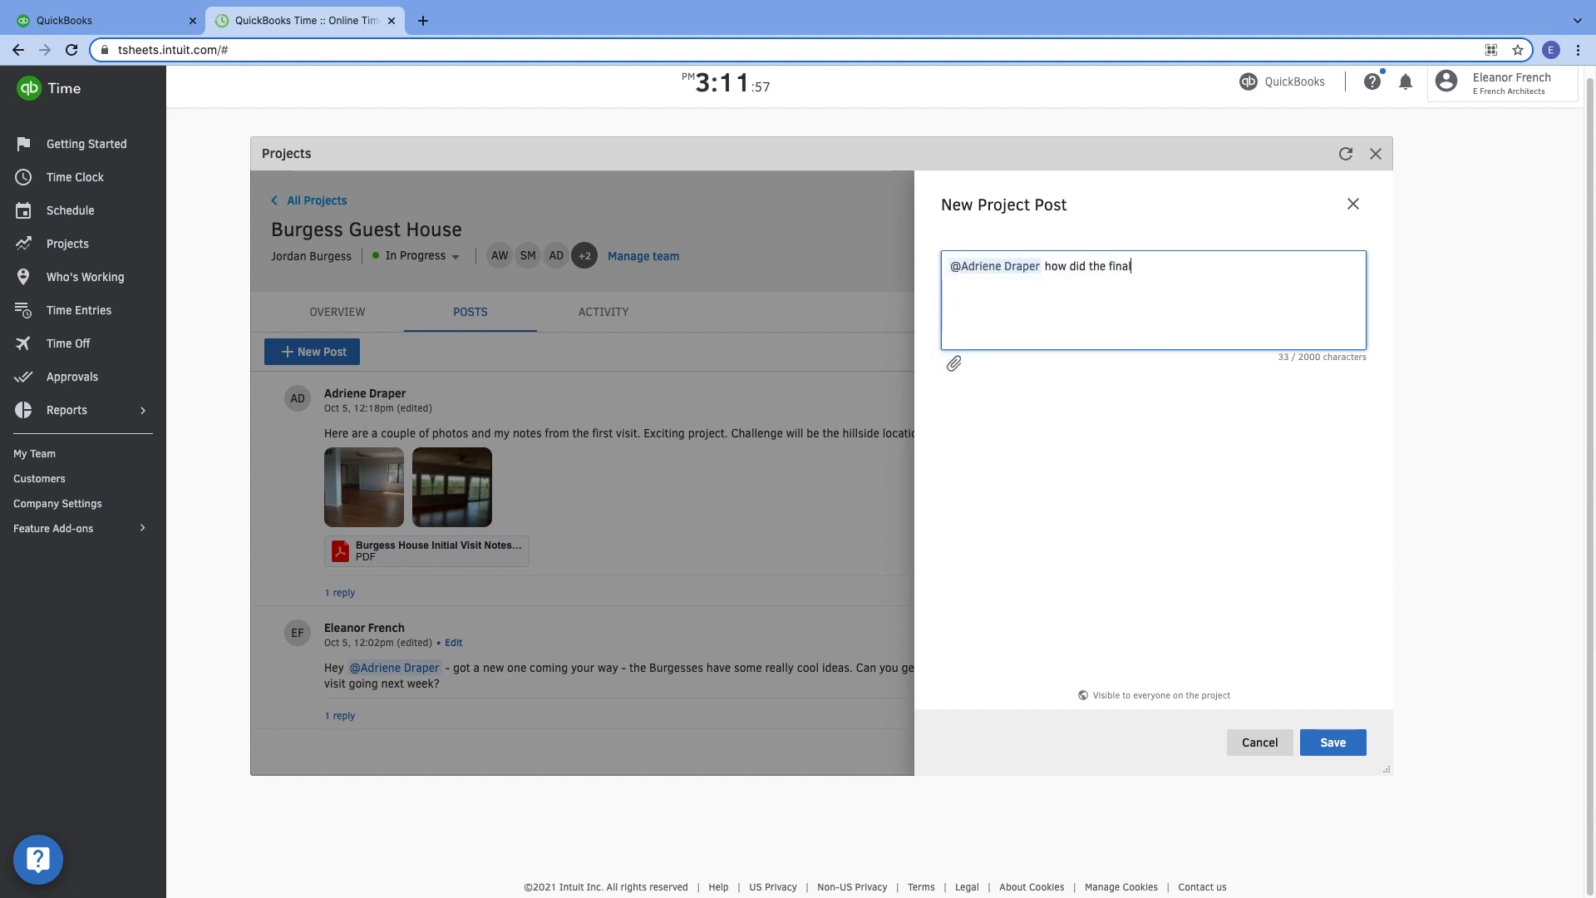
pyautogui.write(' preso to the Burgesses go?')
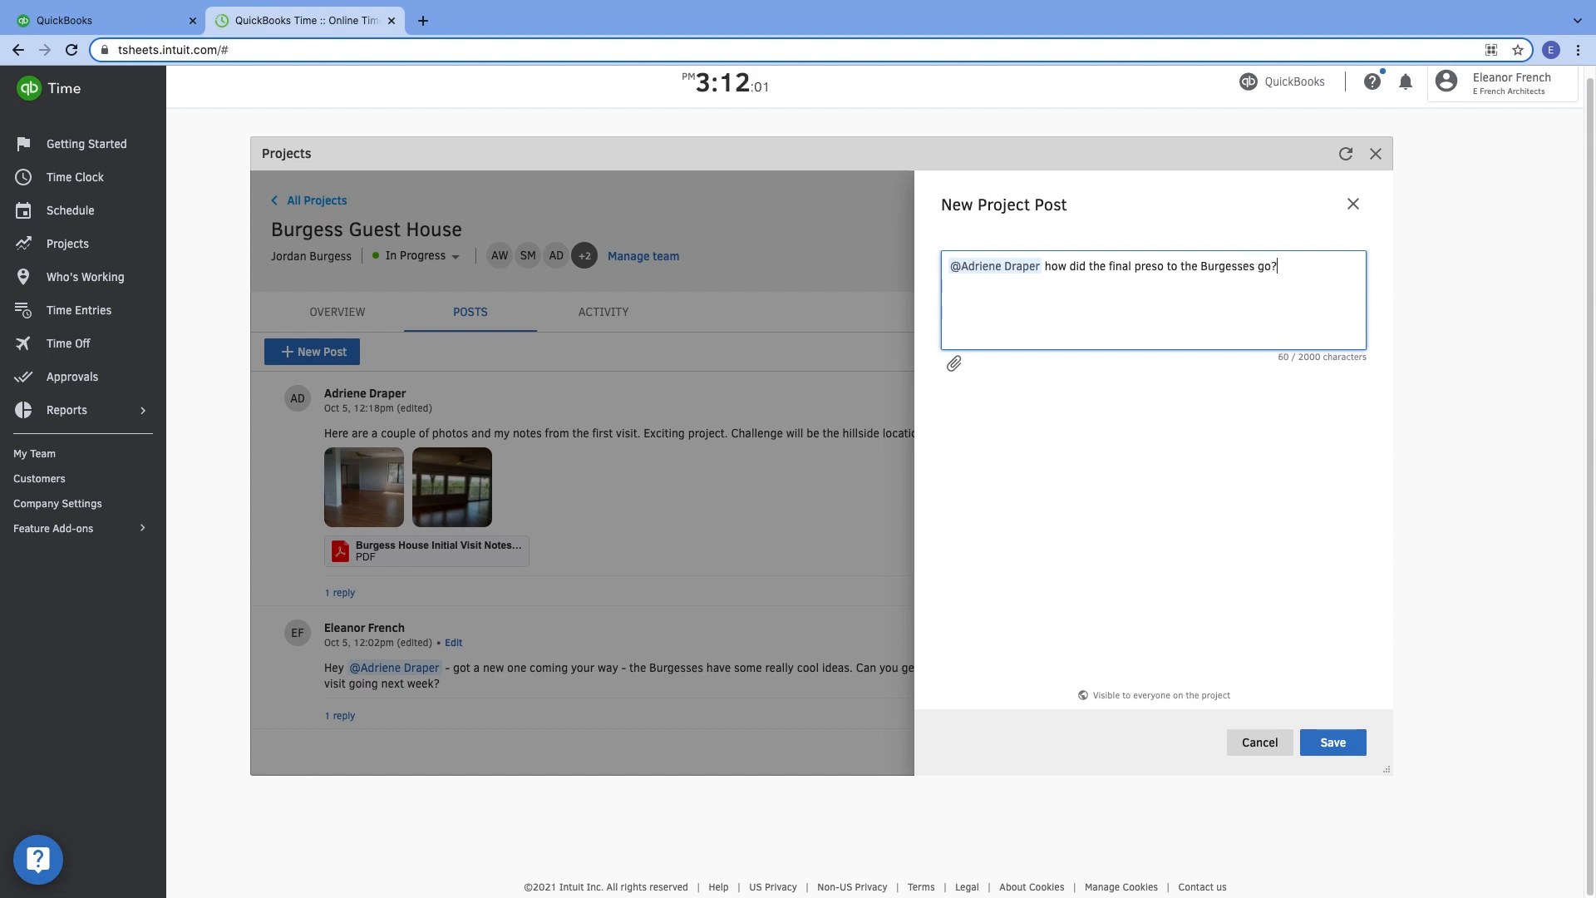
pyautogui.click(1330, 742)
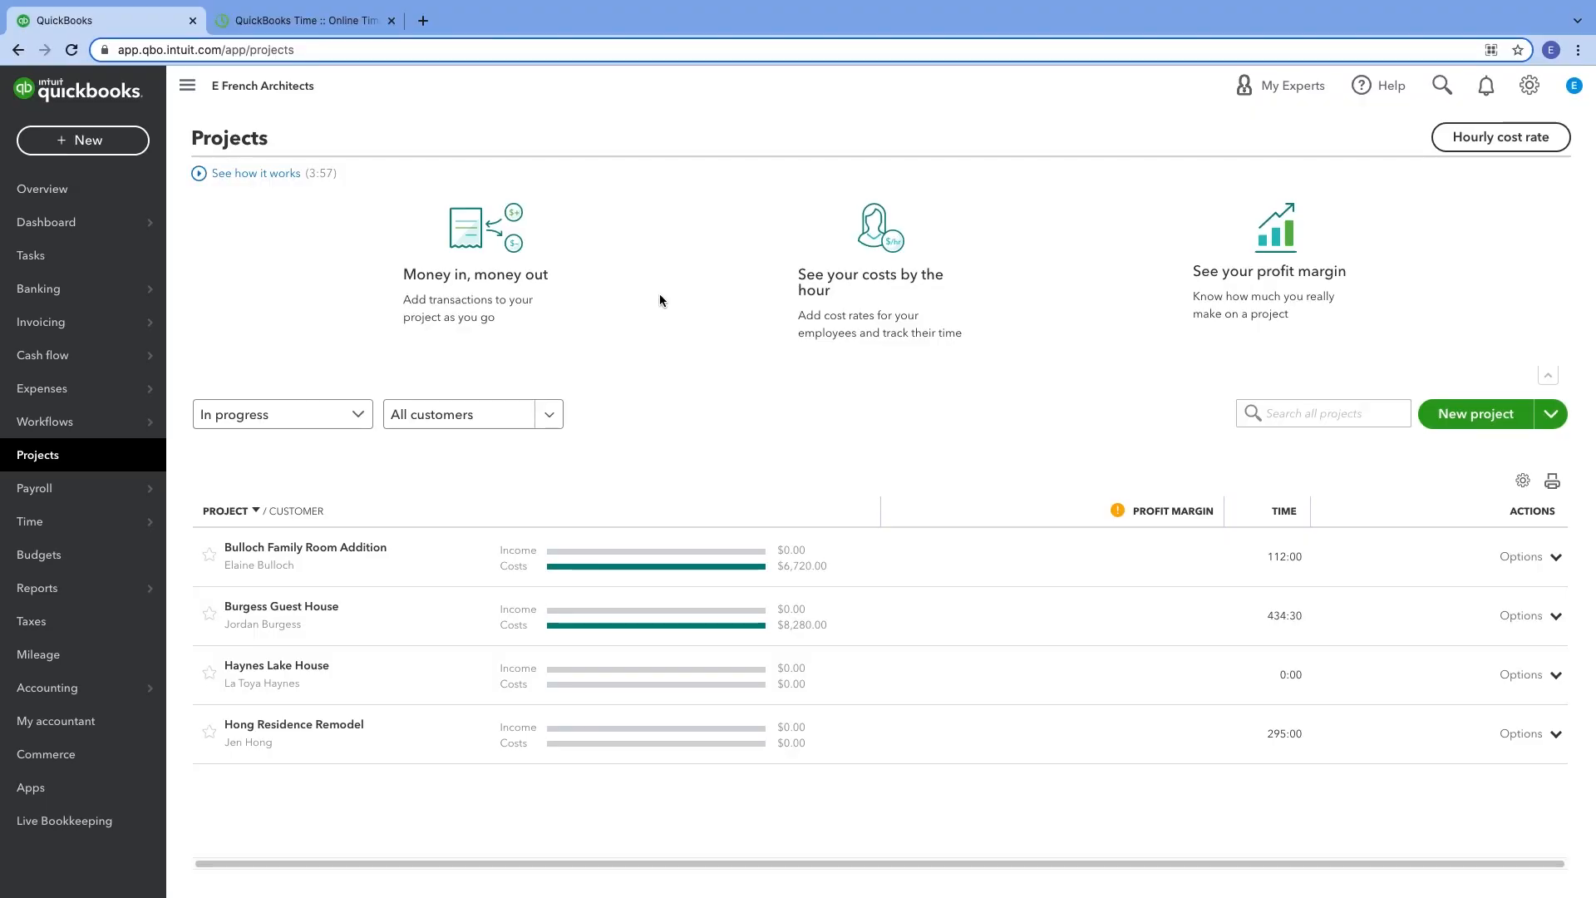
# Step: Create a new project named "Munro Basement Remodel" for the matching existing customer and save it
pyautogui.click(1462, 424)
pyautogui.click(1204, 153)
pyautogui.write('Munro Basement Remodel')
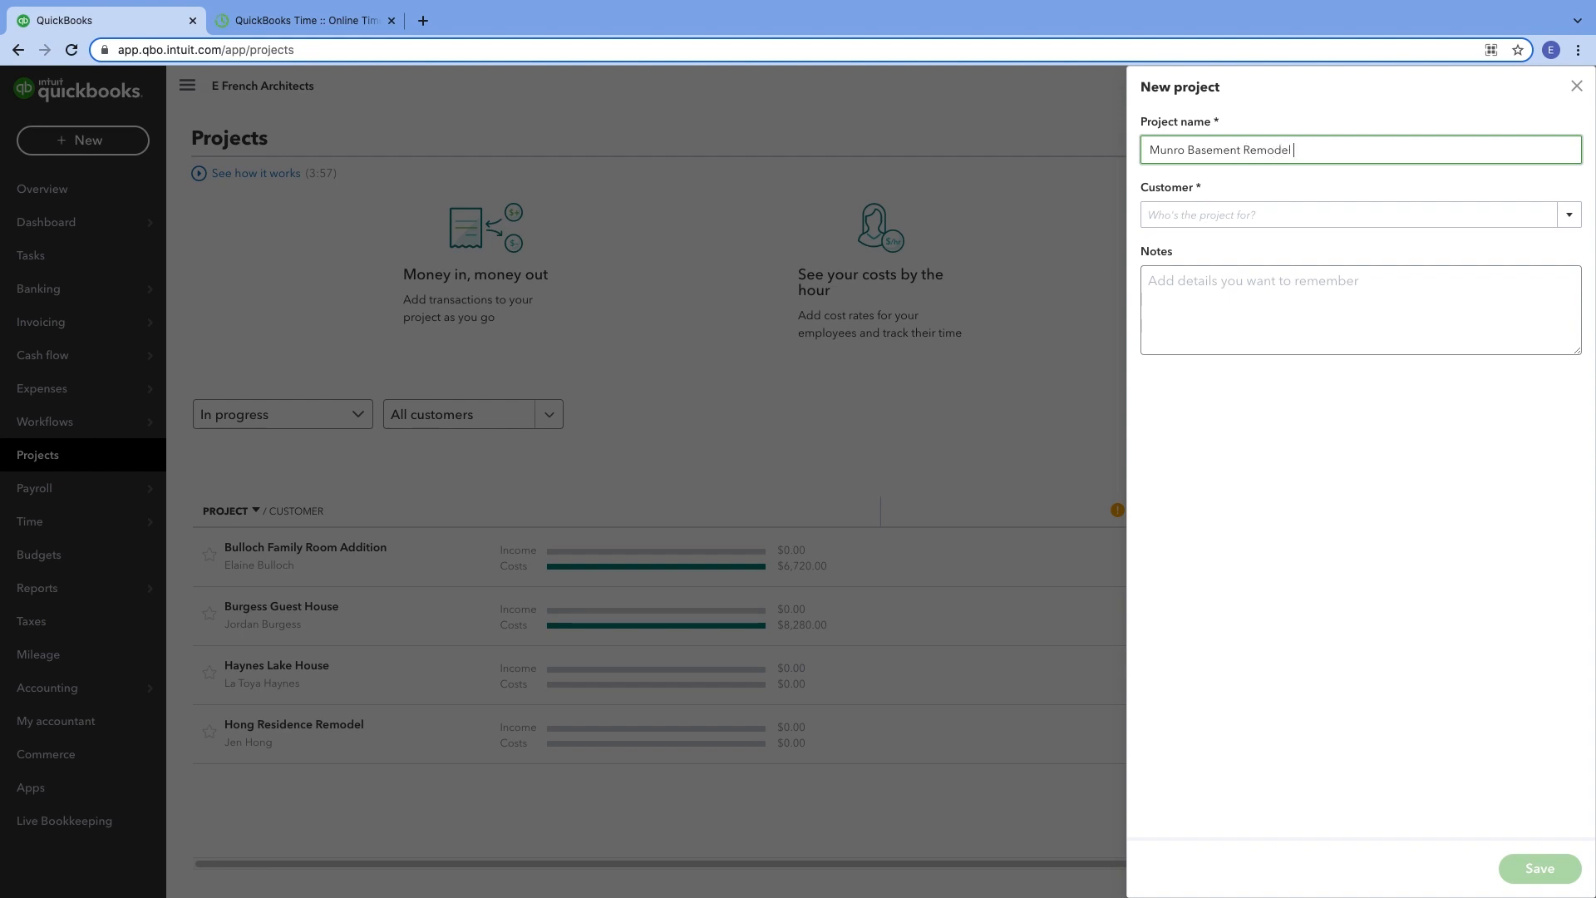
pyautogui.click(1210, 213)
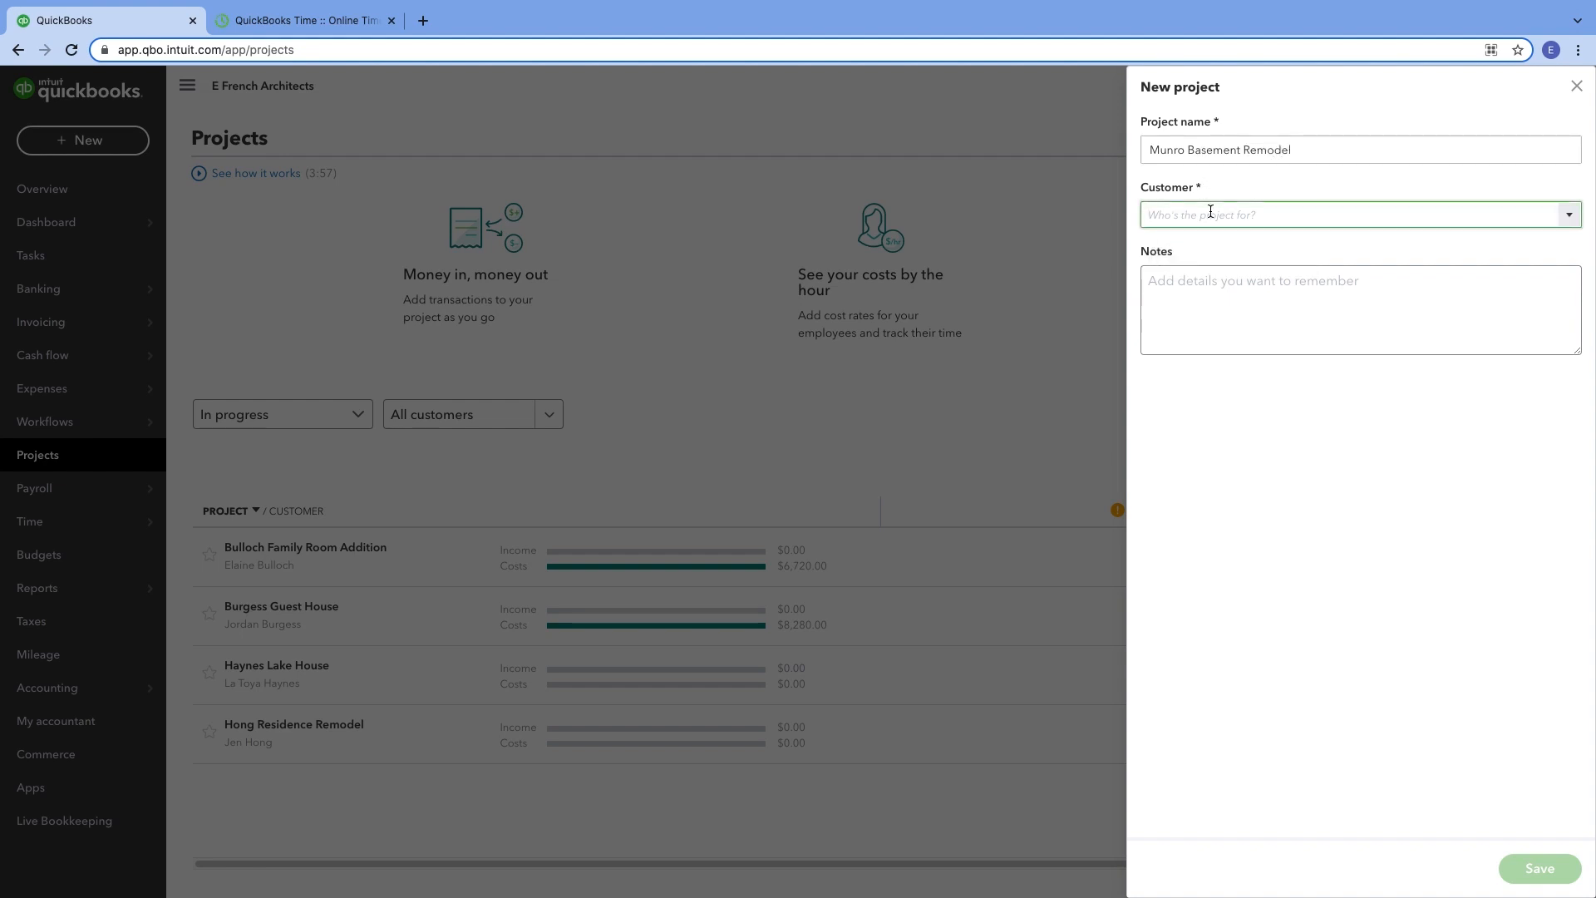
pyautogui.write('mun')
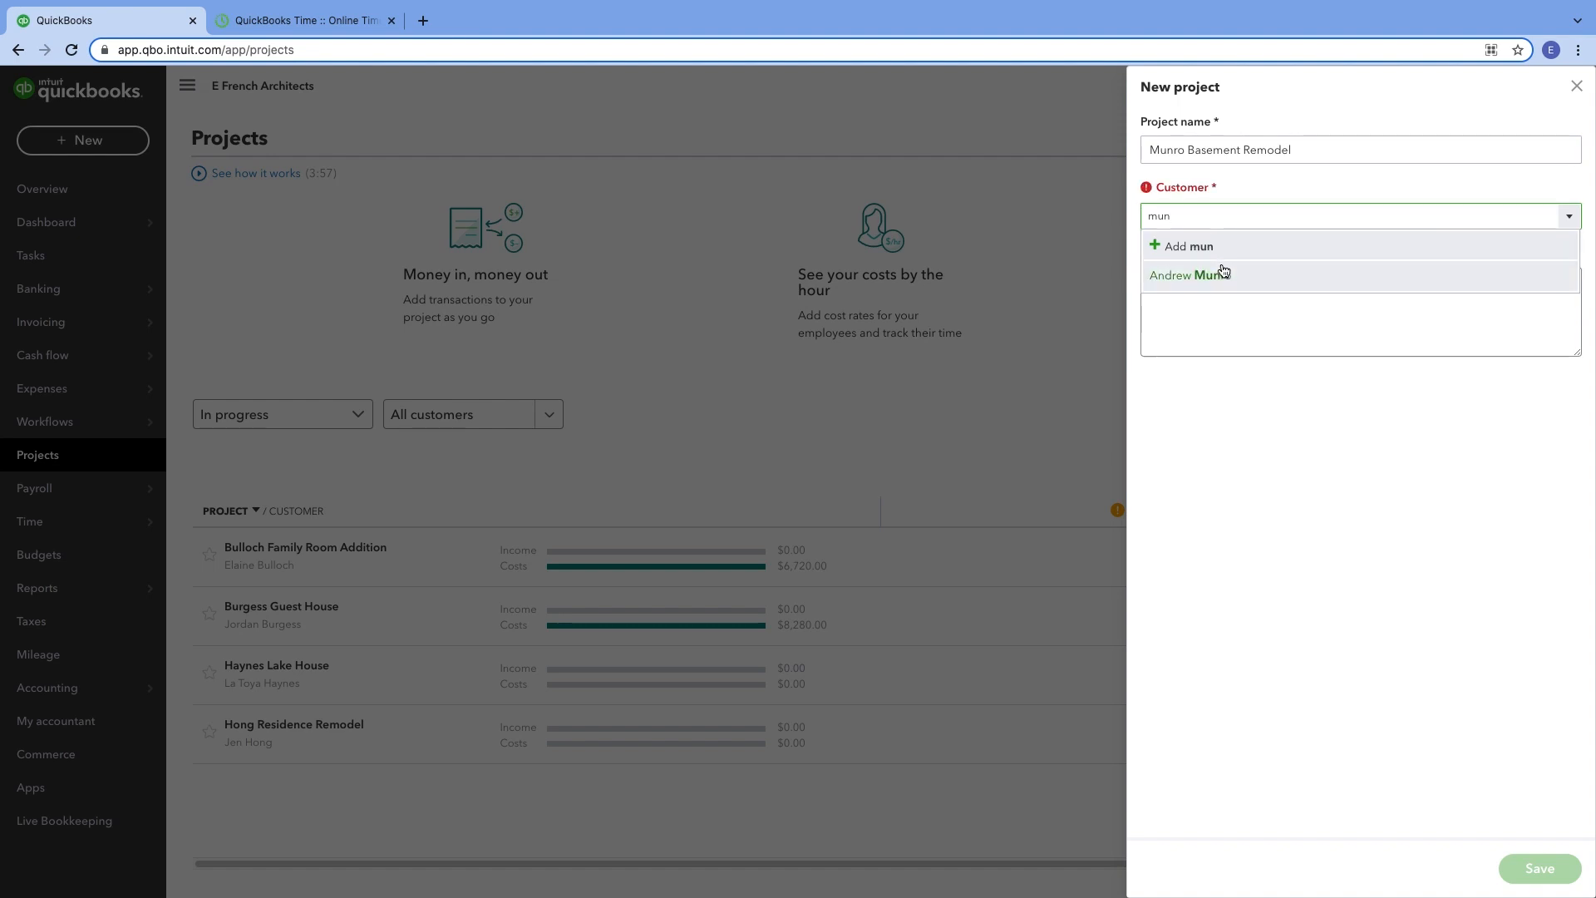
pyautogui.click(1222, 273)
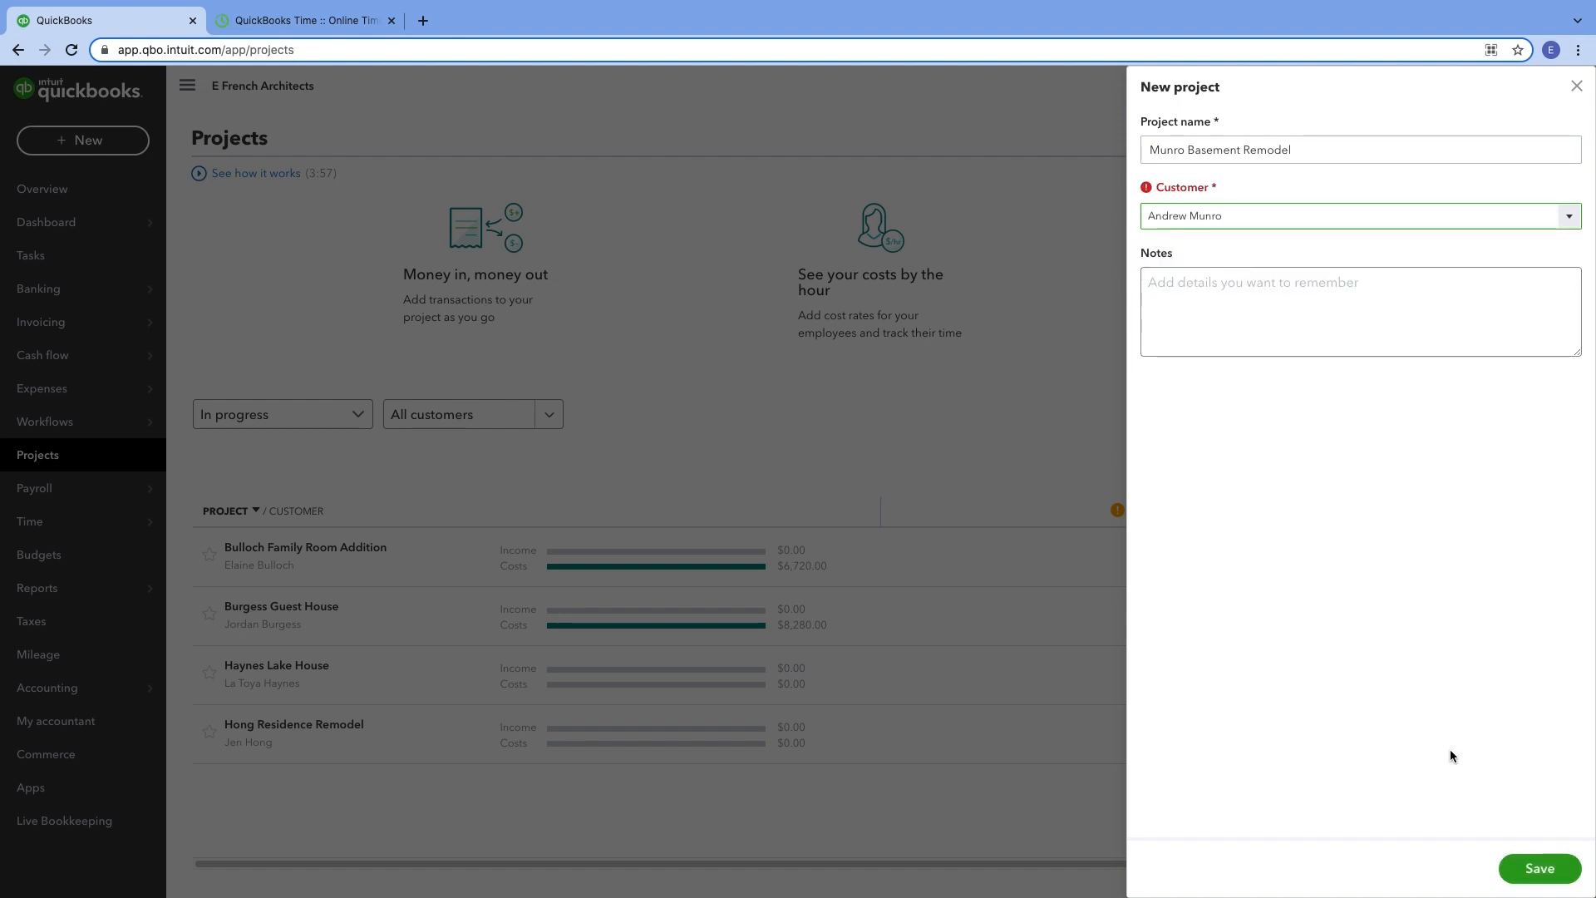
pyautogui.click(1538, 866)
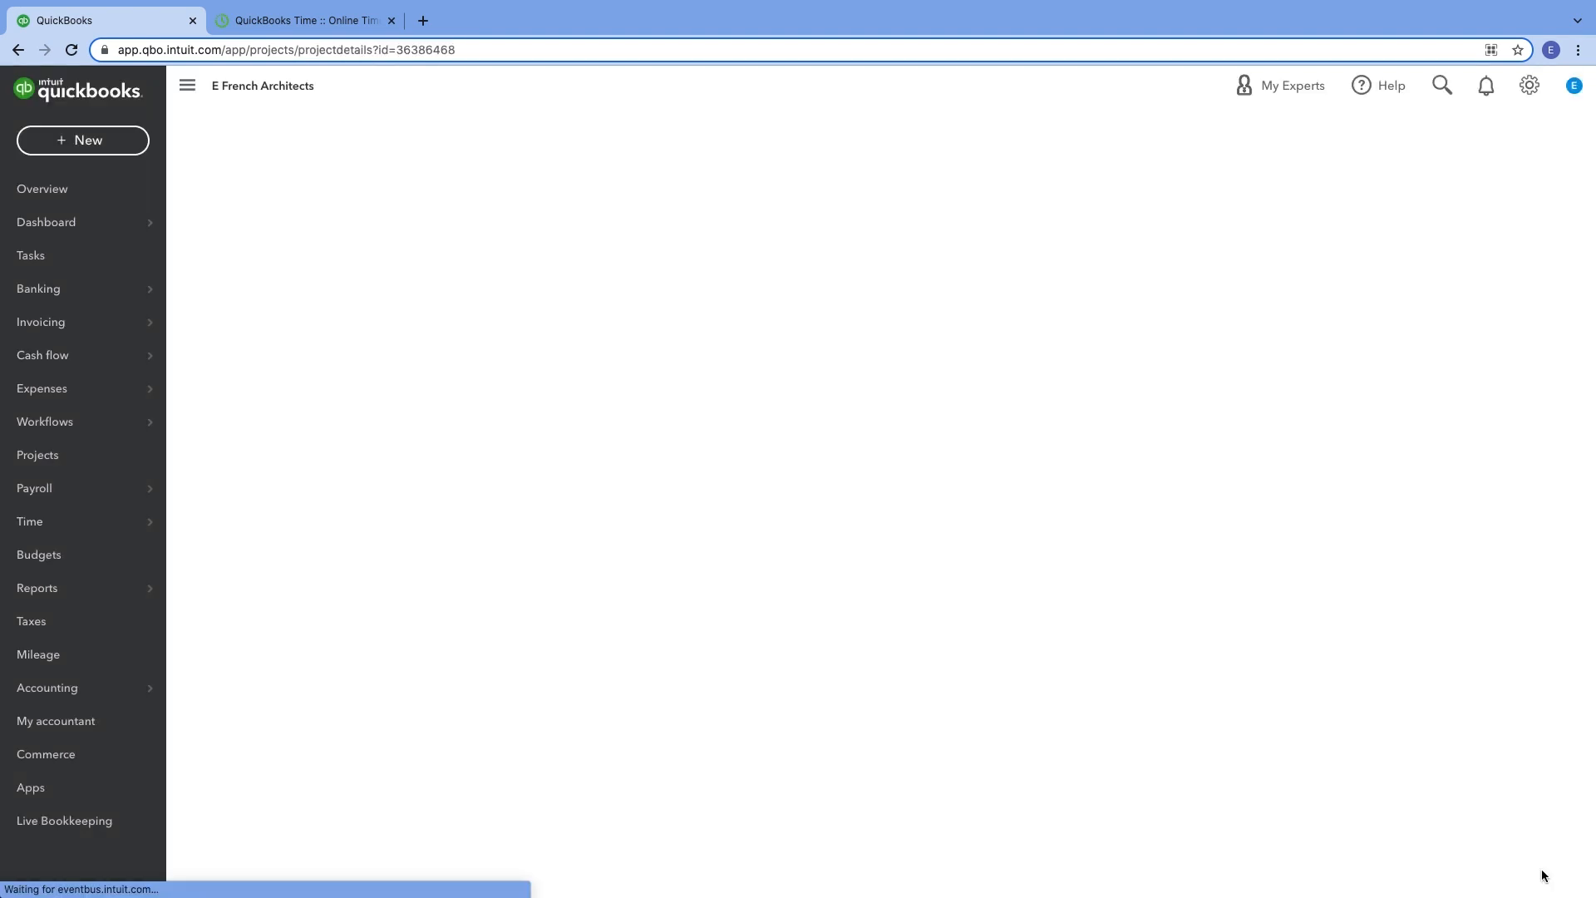
# Step: Switch to QuickBooks Time and open the Munro Basement Remodel project from the list of all projects
pyautogui.click(303, 23)
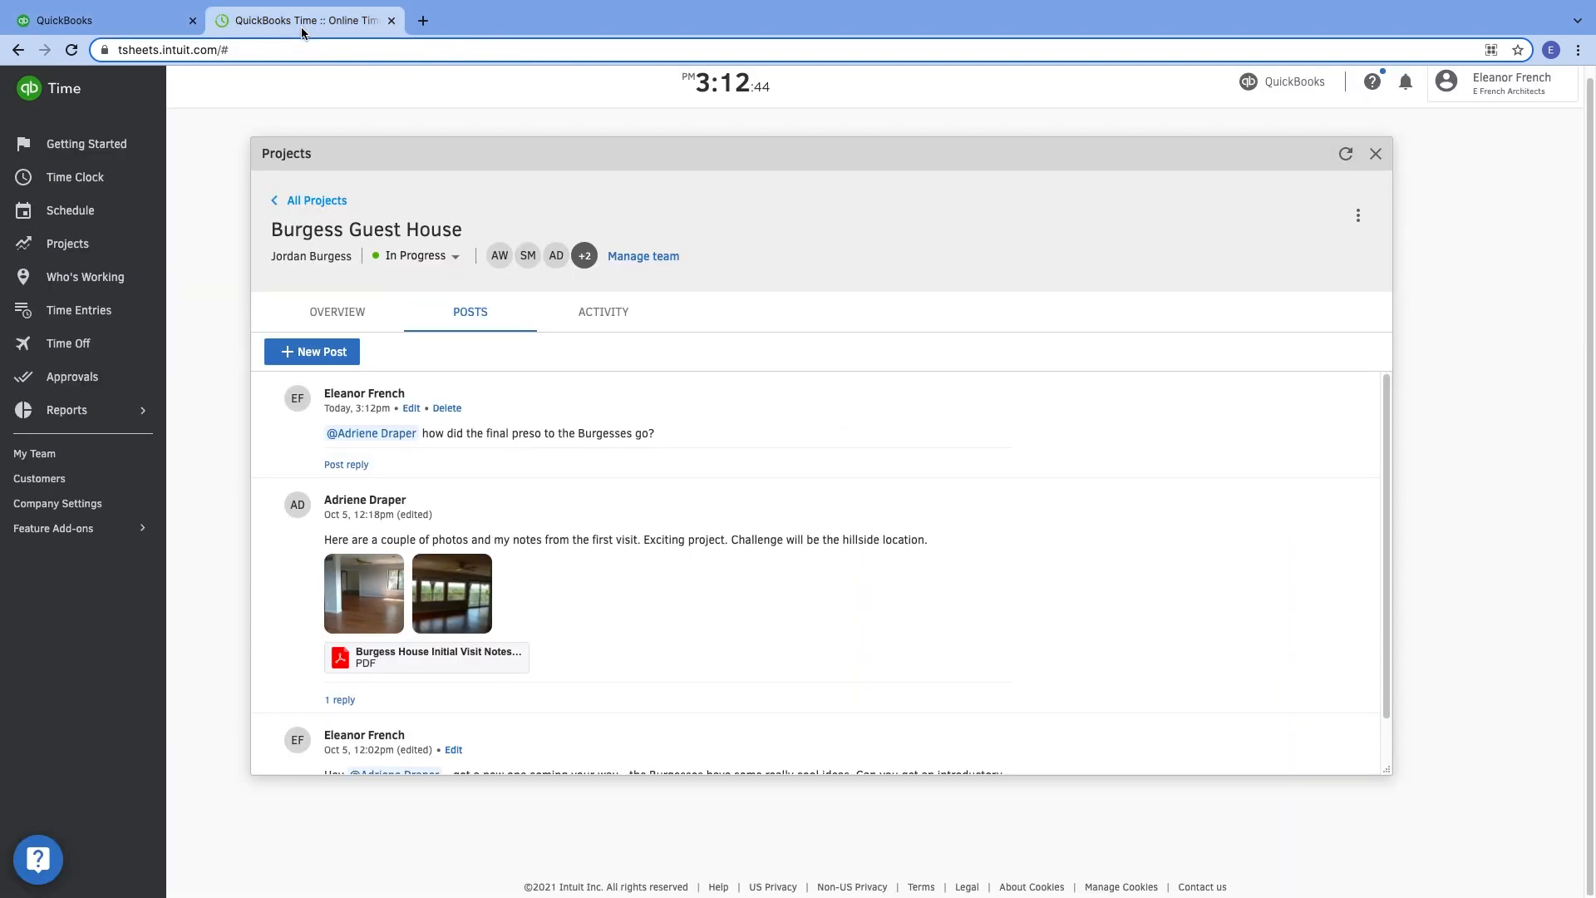
pyautogui.click(306, 202)
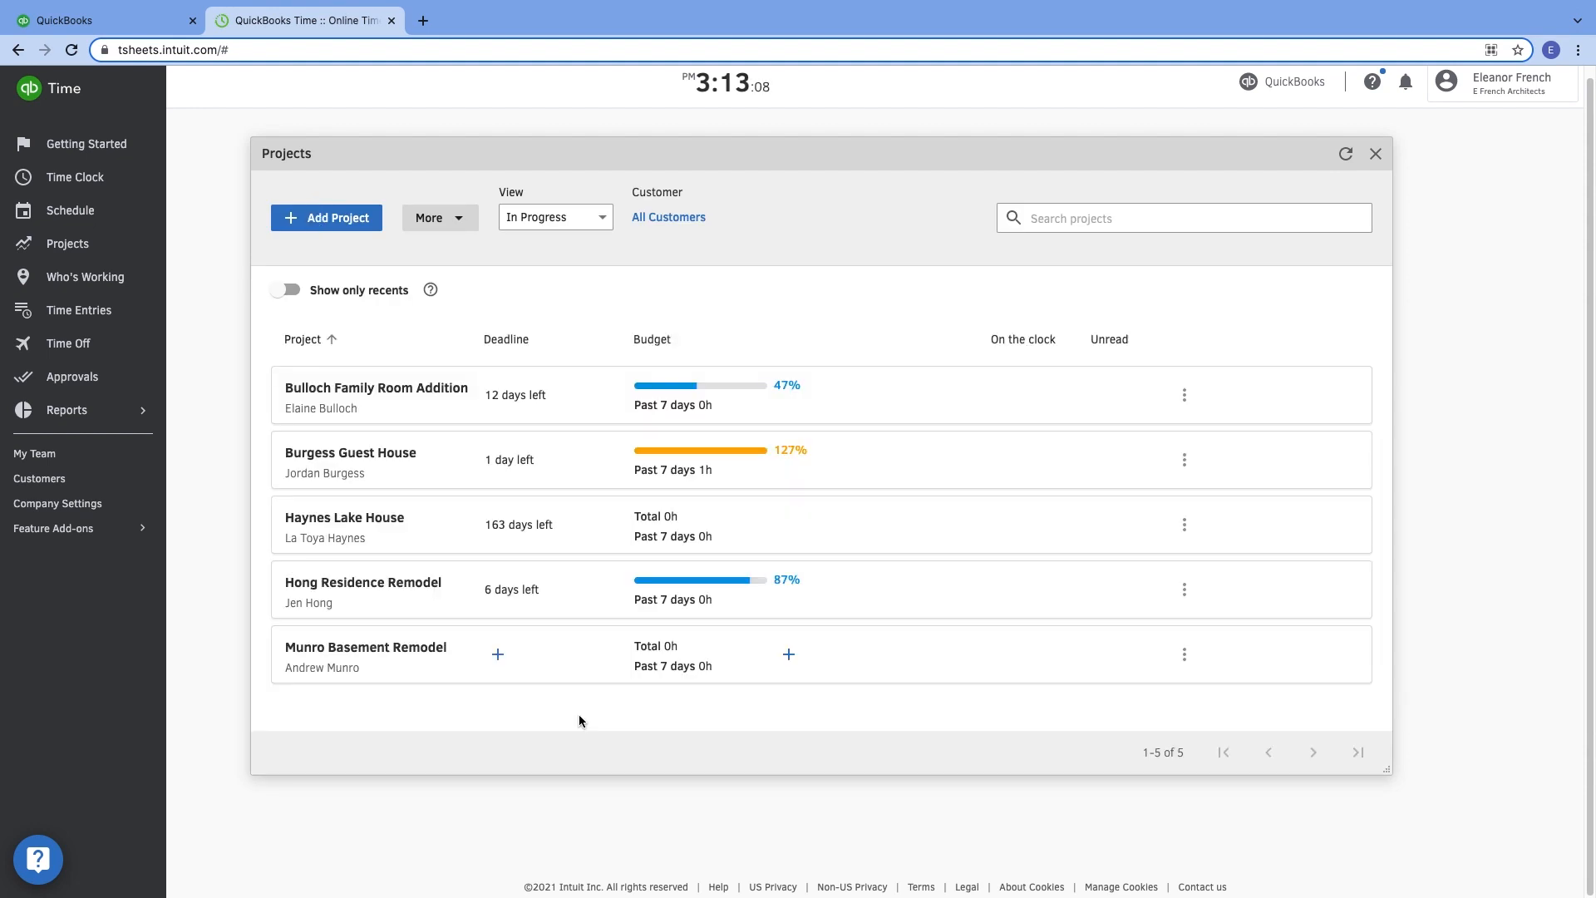
pyautogui.click(567, 670)
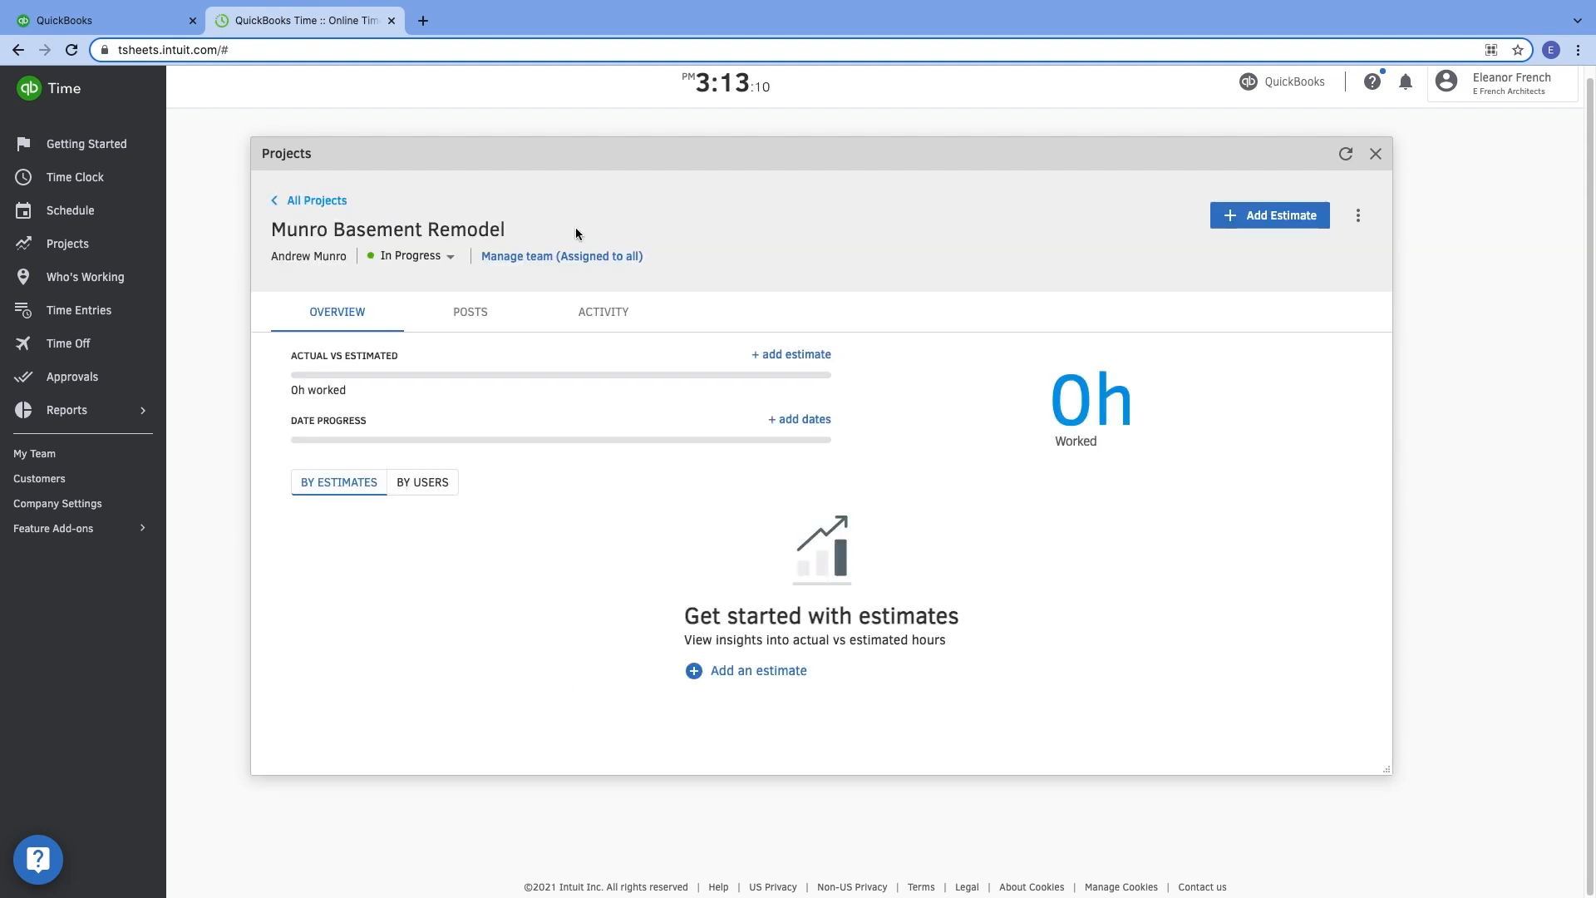
# Step: Unassign everyone from the Munro Basement Remodel team except the third and fourth listed members, and save the assignments
pyautogui.click(577, 256)
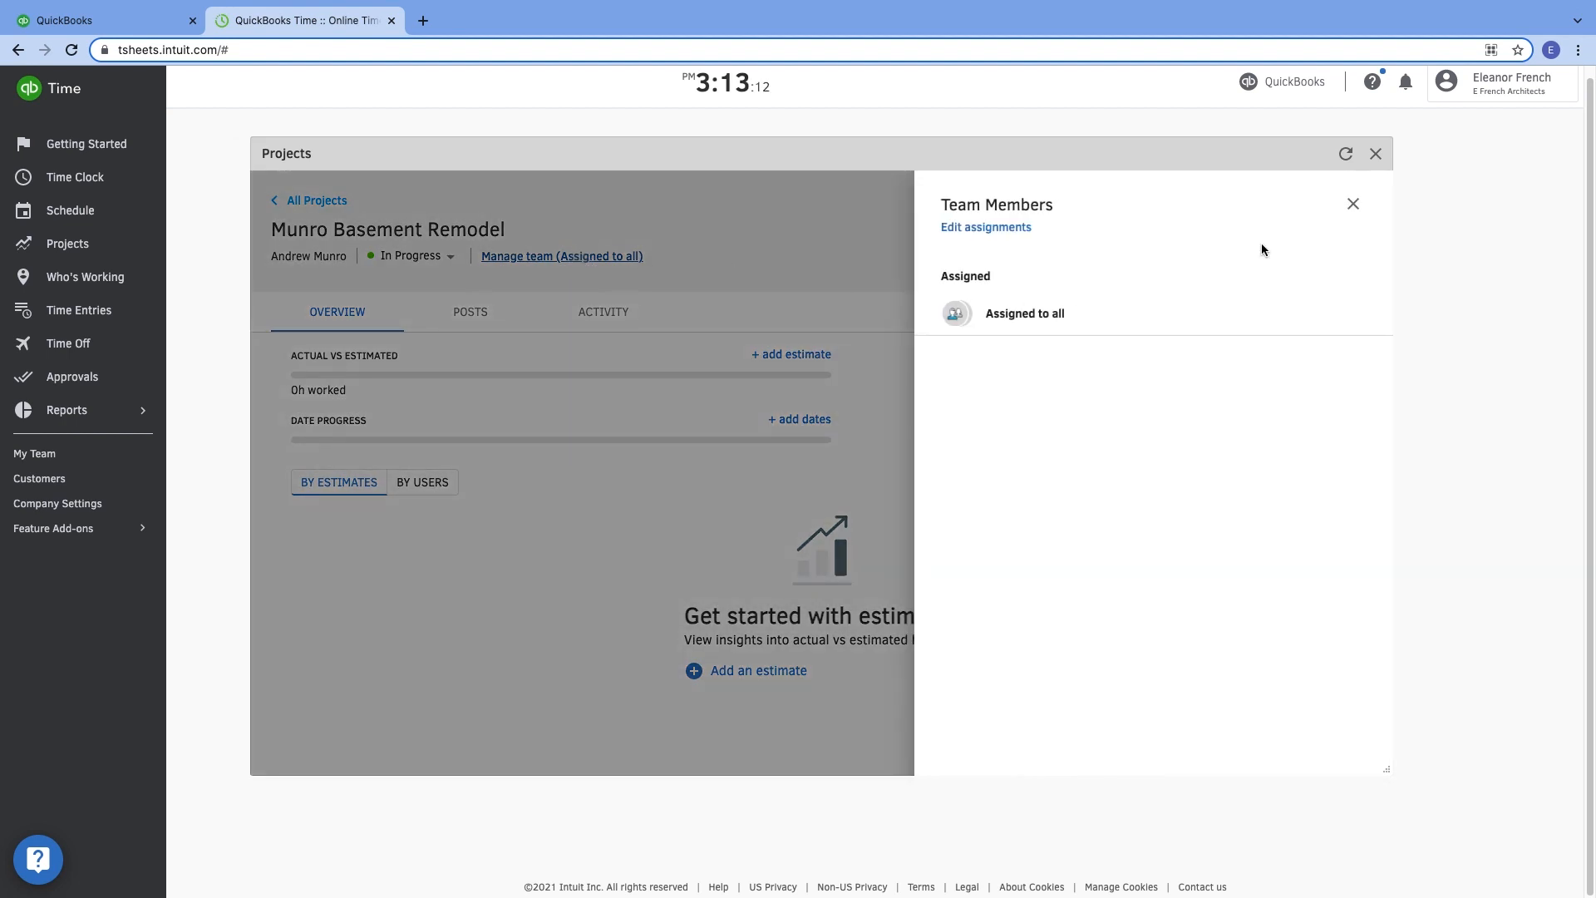
pyautogui.click(1008, 229)
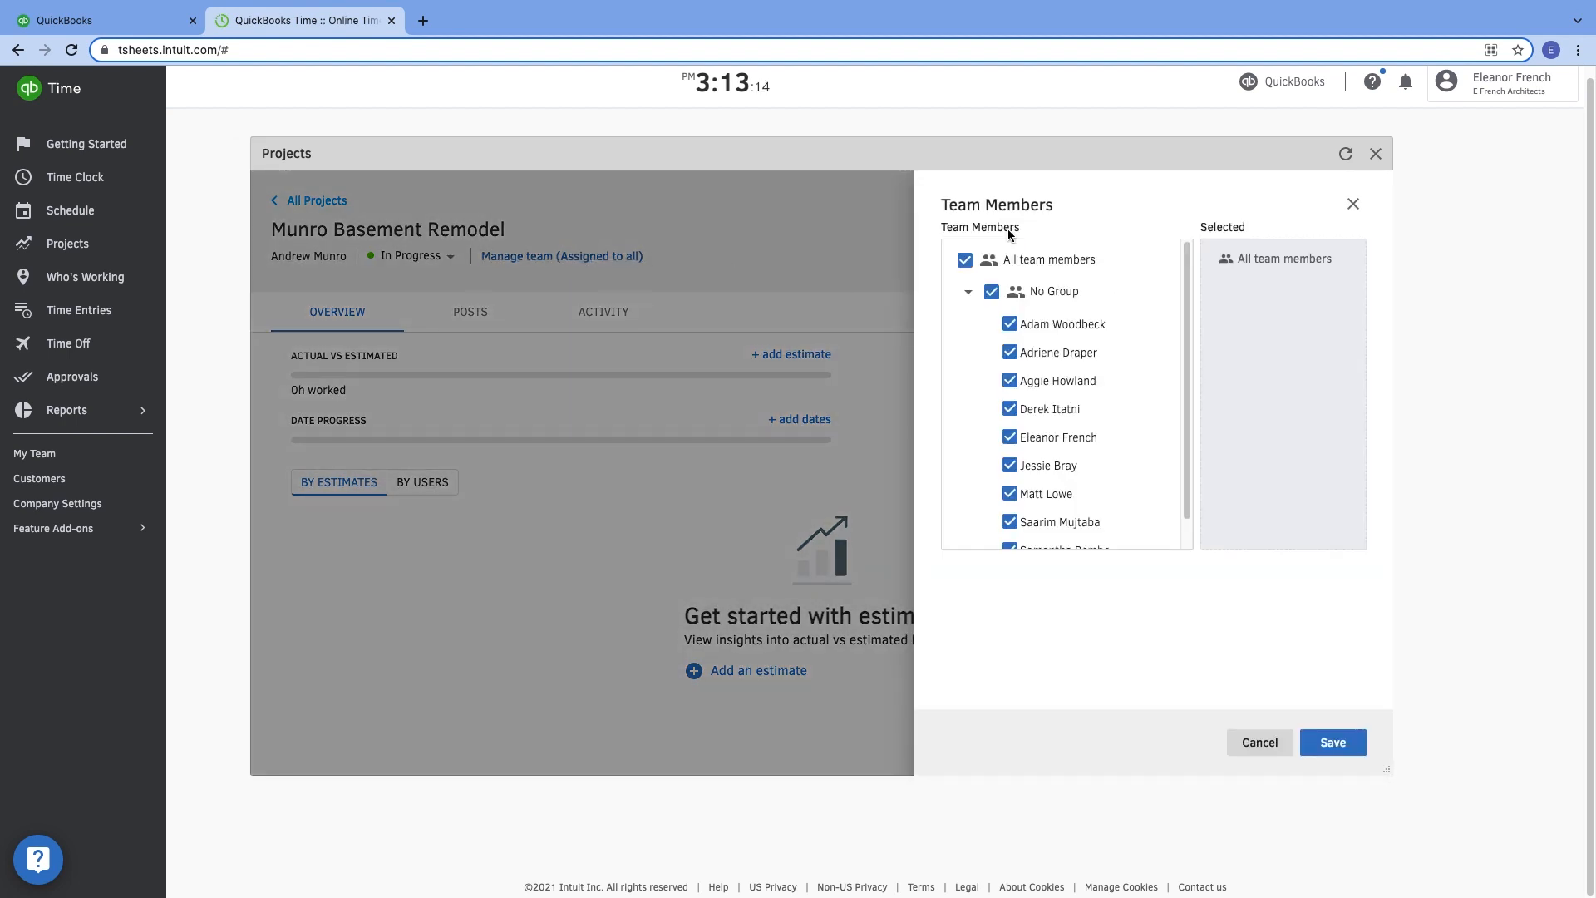
pyautogui.click(1009, 324)
pyautogui.click(1009, 352)
pyautogui.click(1010, 436)
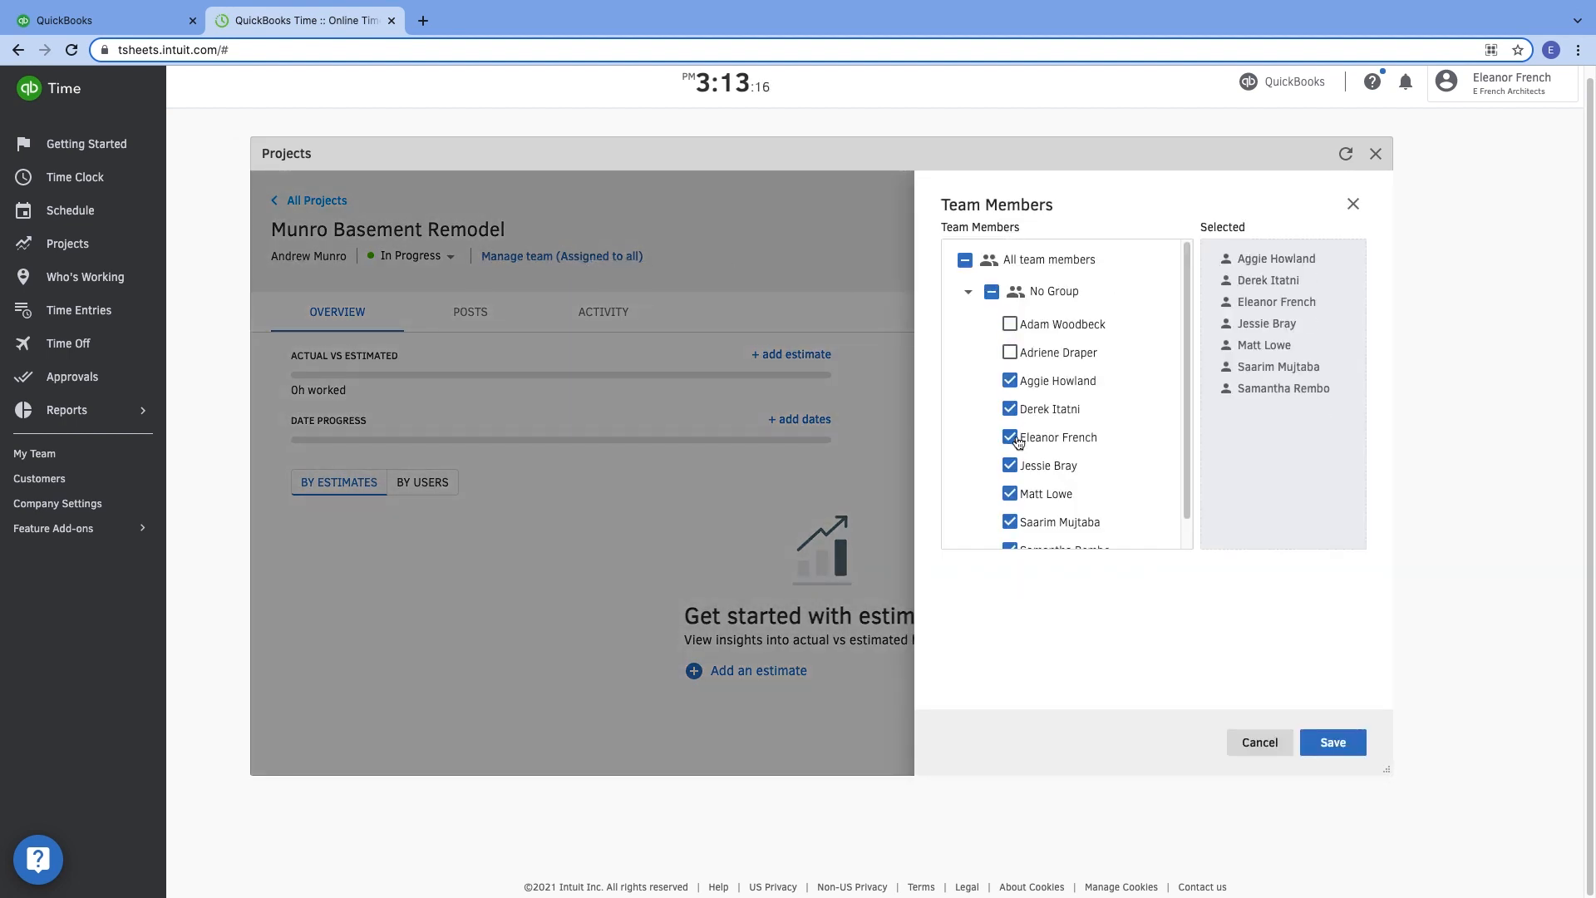
pyautogui.click(1010, 465)
pyautogui.click(1010, 494)
pyautogui.click(1010, 522)
pyautogui.scroll(-1, 1023, 519)
pyautogui.click(1010, 521)
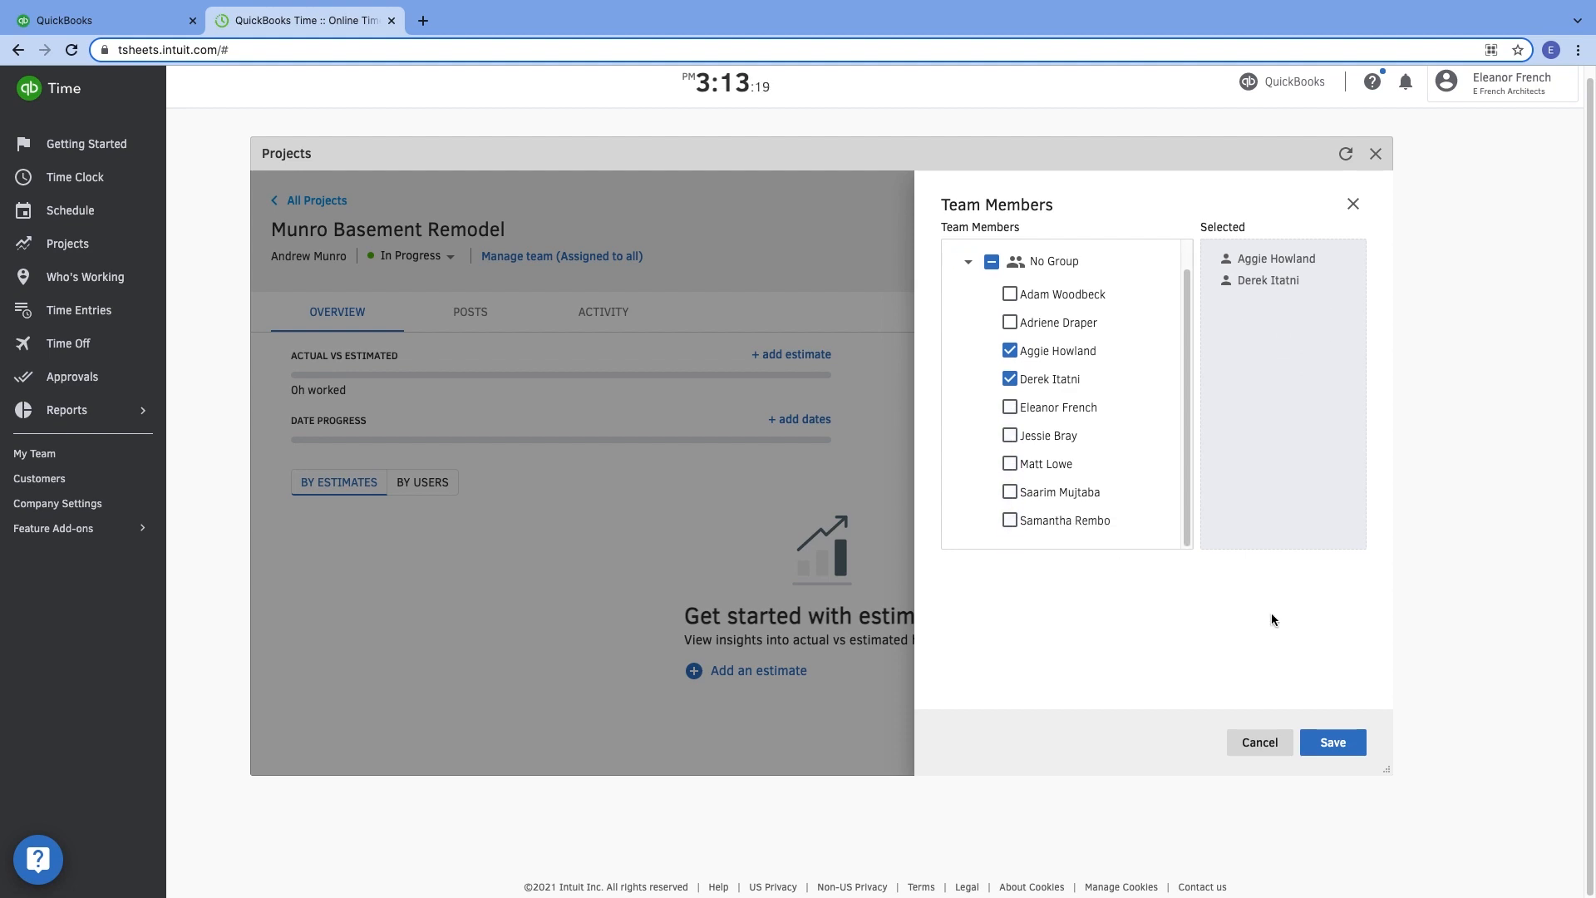
pyautogui.click(1336, 743)
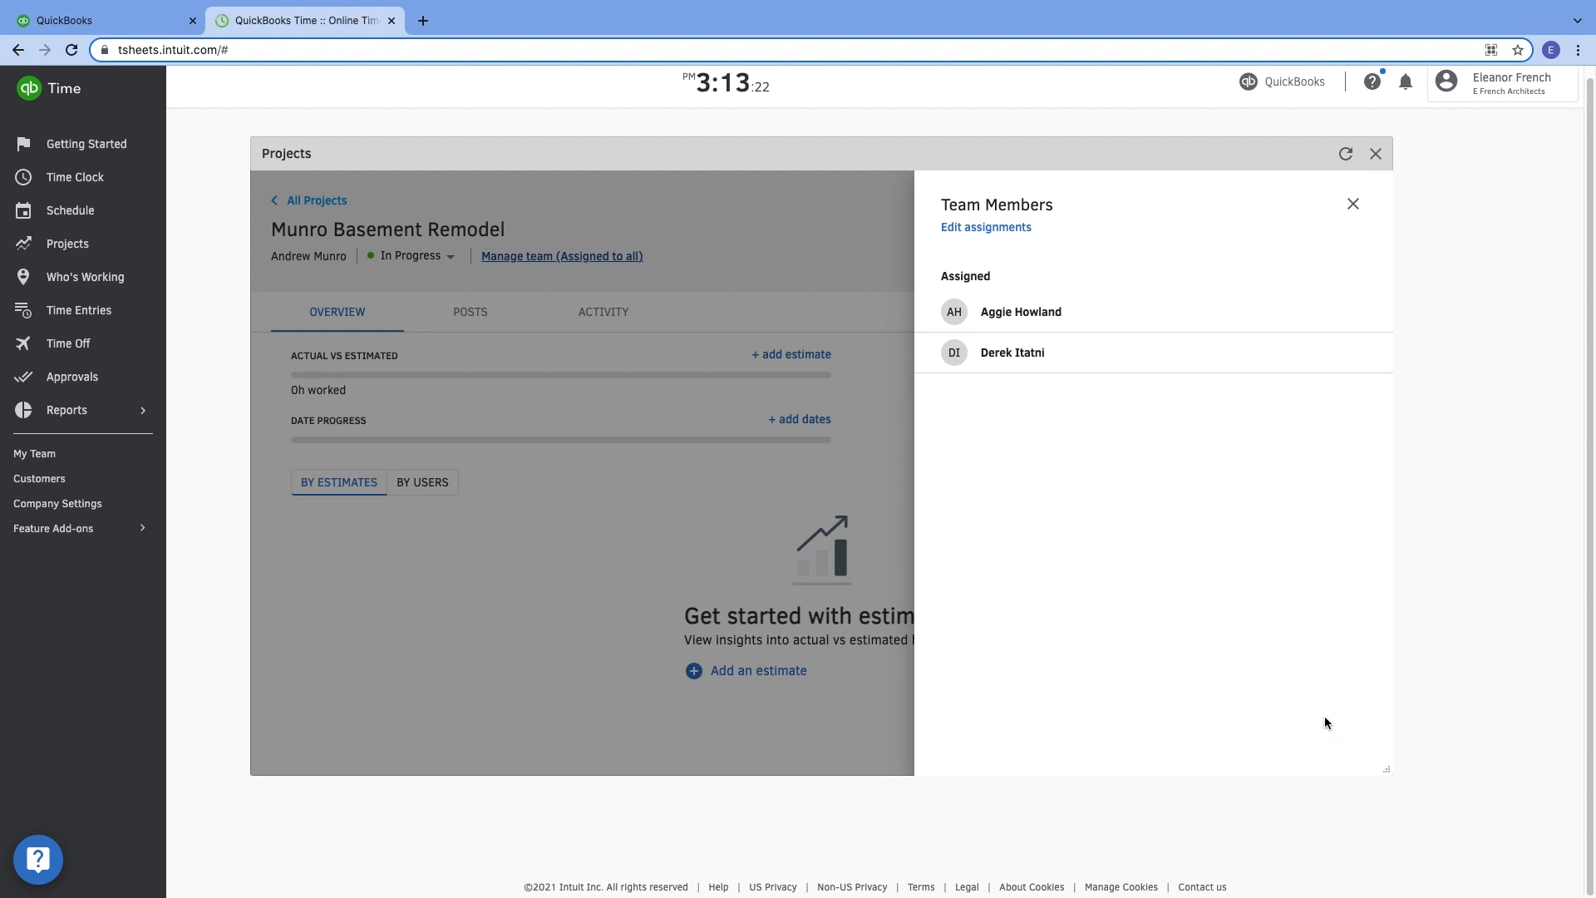
pyautogui.click(1354, 205)
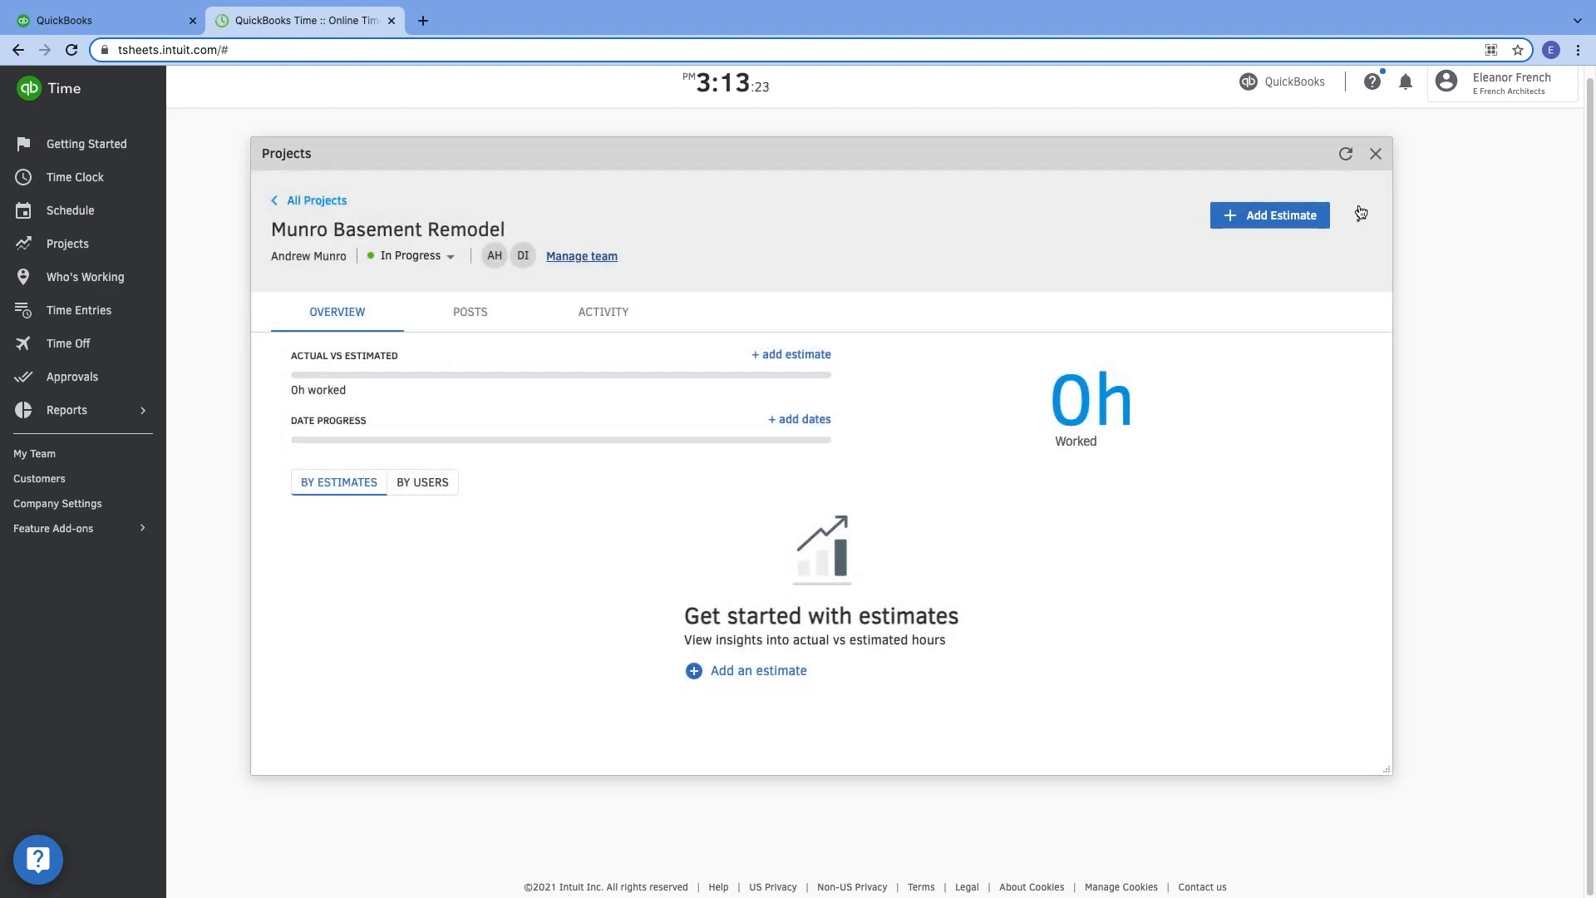
# Step: Start a service-item estimate for the project and add Introductory visit with 2 hours
pyautogui.click(1249, 220)
pyautogui.click(1059, 415)
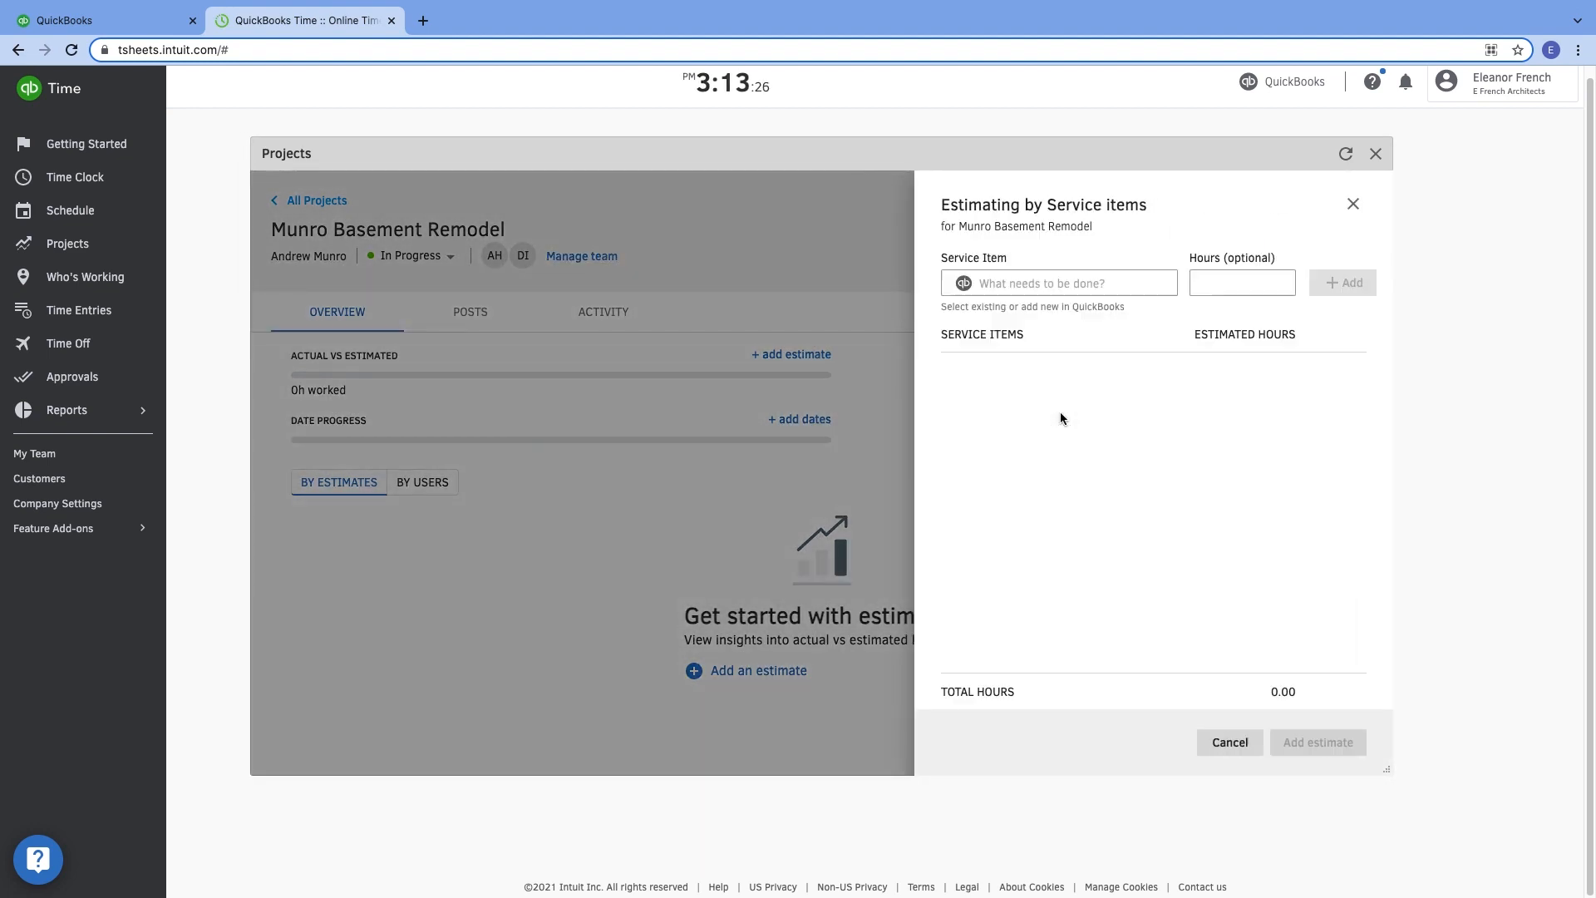
pyautogui.click(1010, 287)
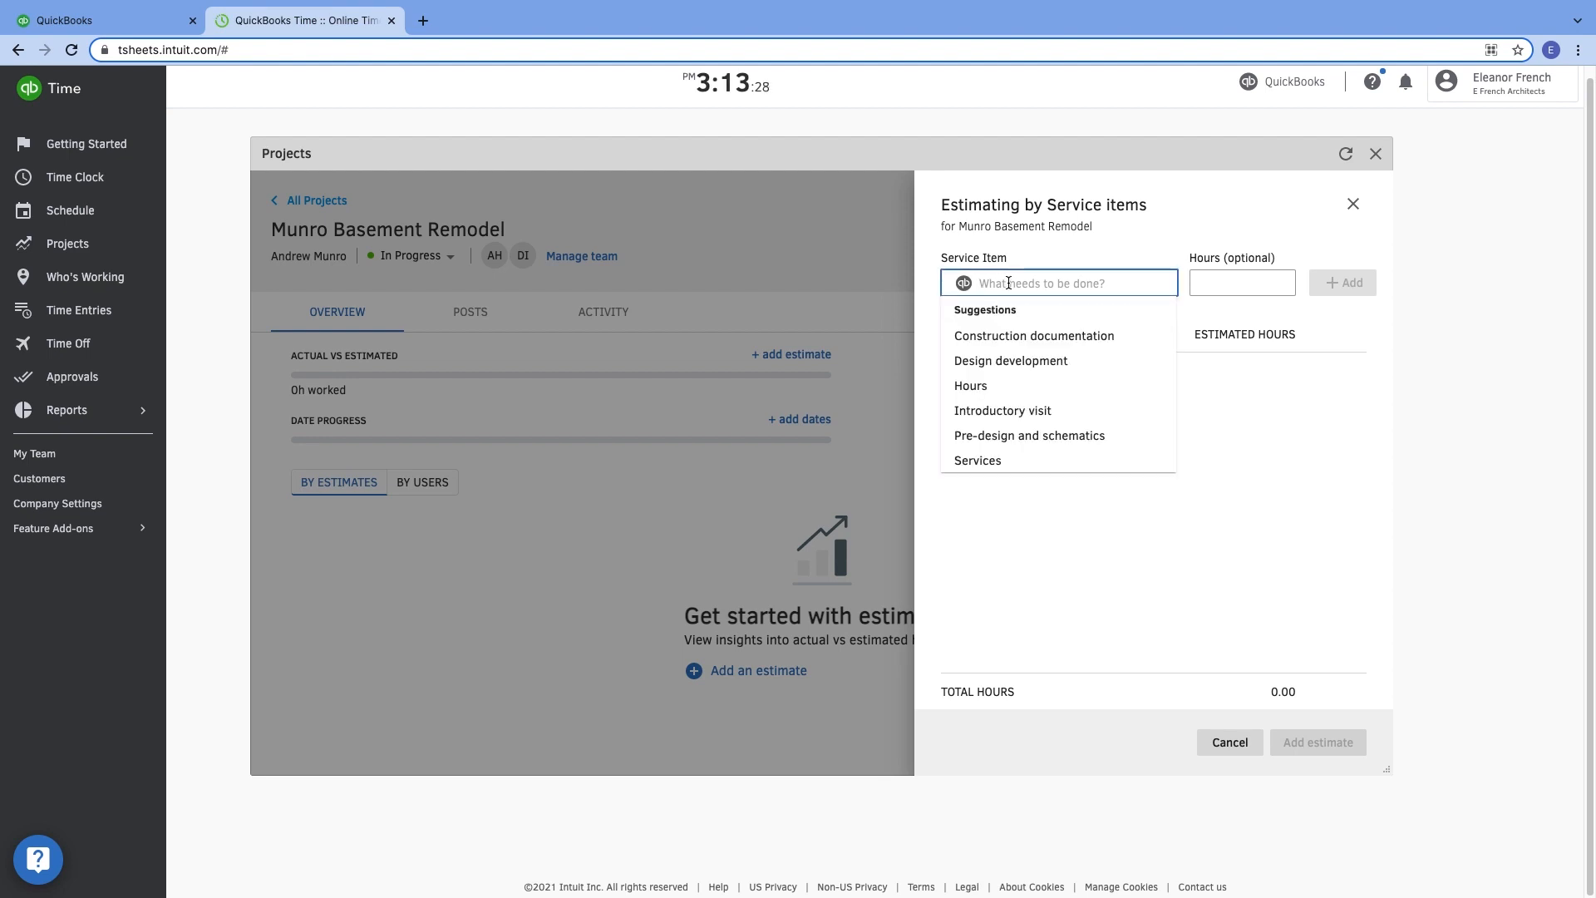
pyautogui.click(1008, 410)
pyautogui.click(1208, 284)
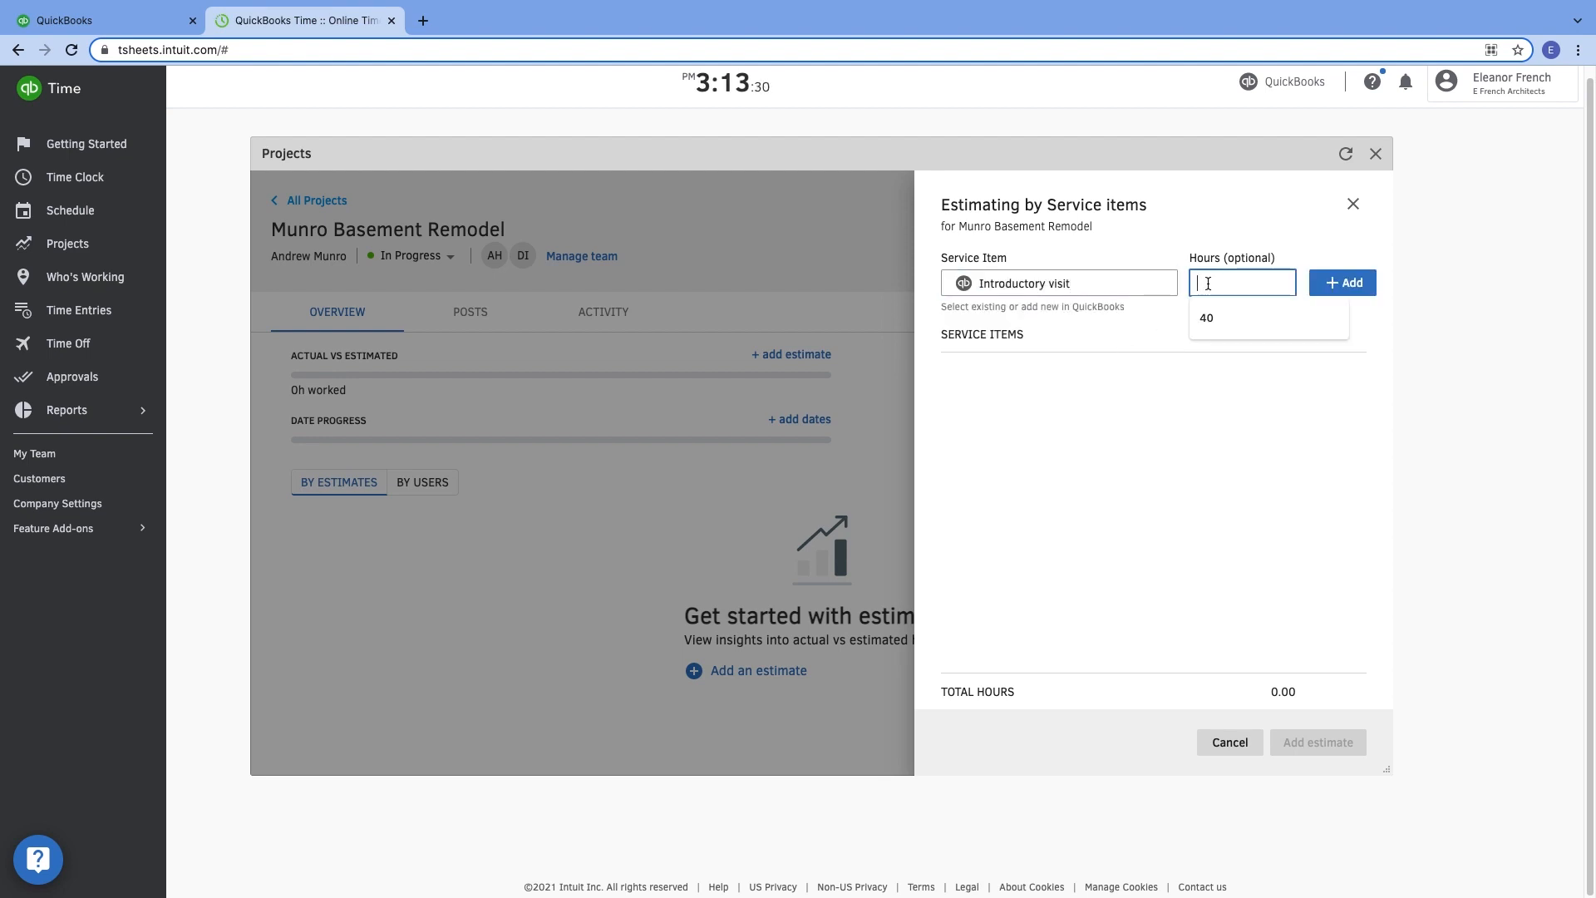
pyautogui.write('2')
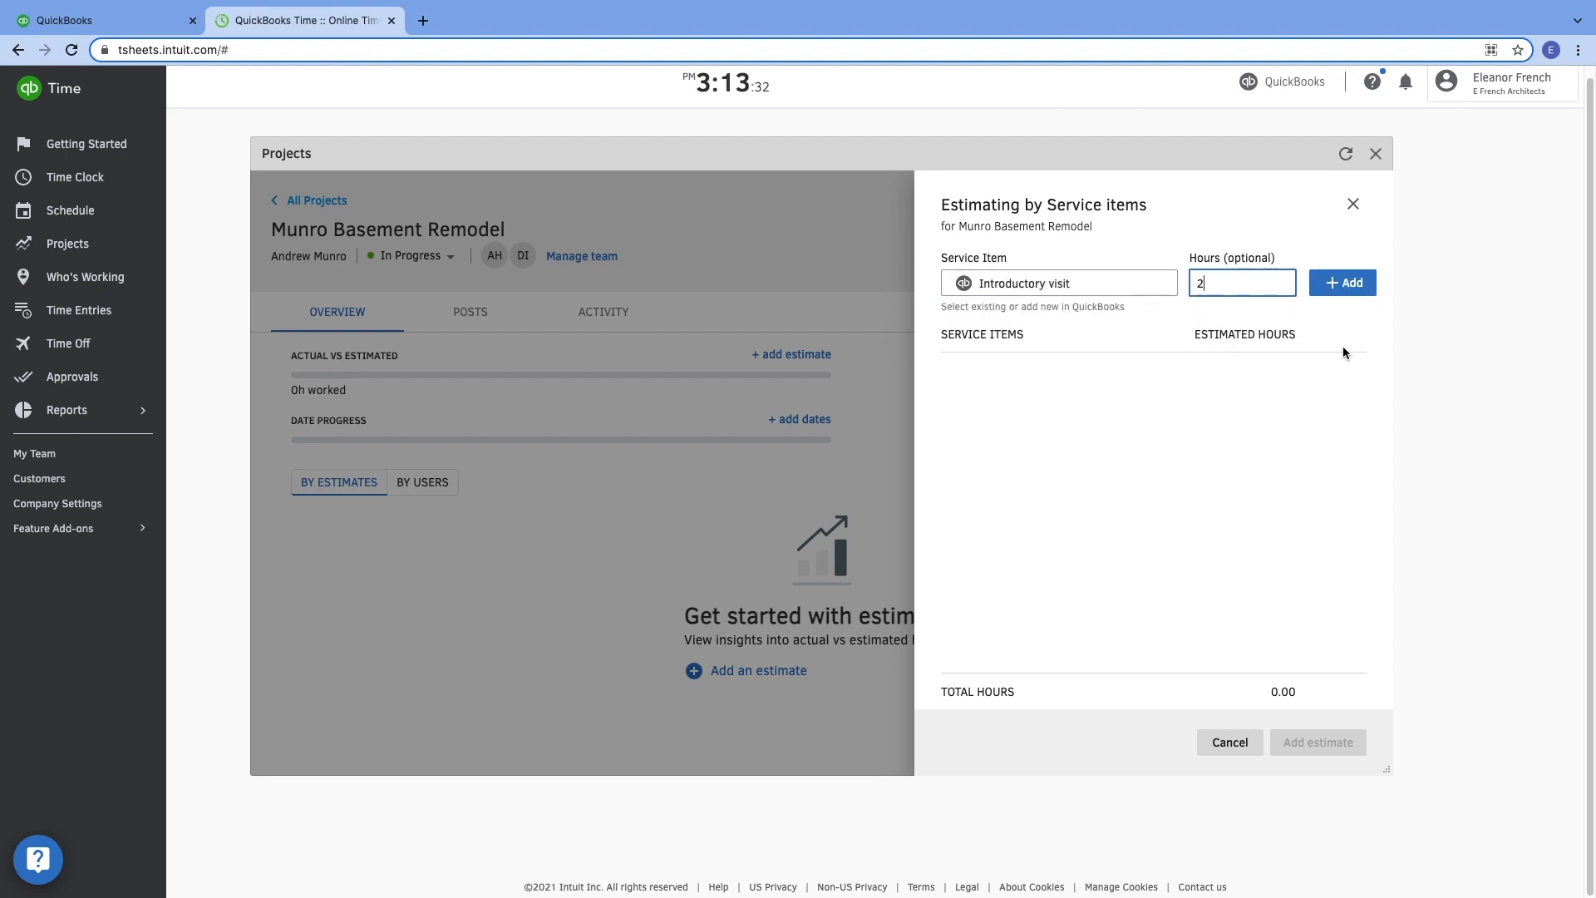
pyautogui.click(1333, 284)
# Step: Add Design development with 80 hours to the estimate and save the estimate to the project
pyautogui.click(1117, 280)
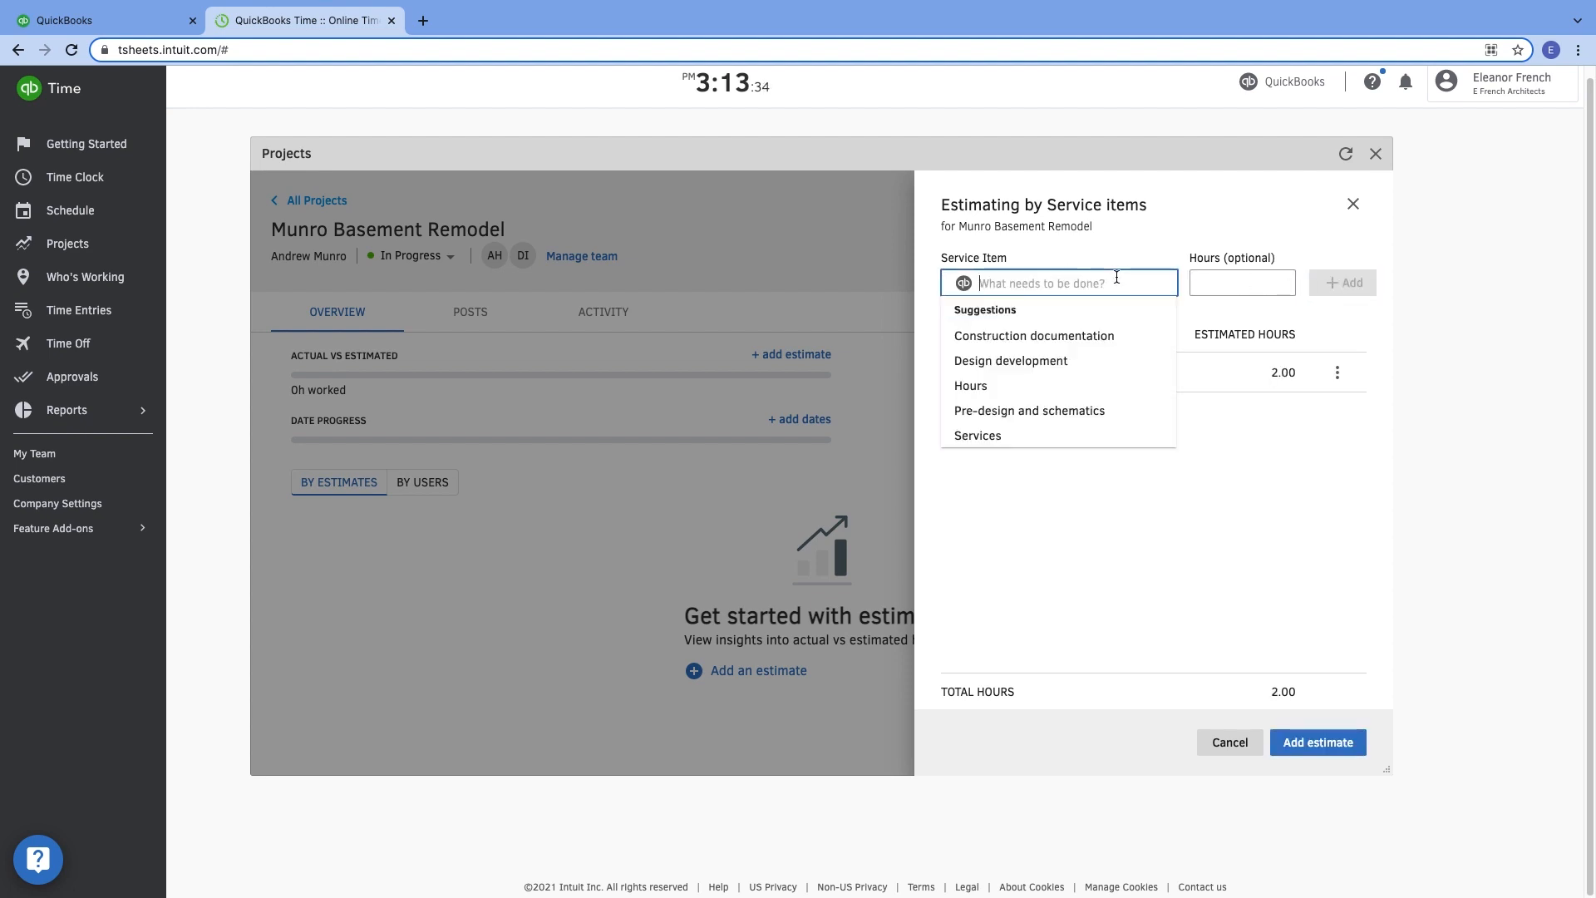
pyautogui.click(1036, 359)
pyautogui.click(1234, 287)
pyautogui.write('80')
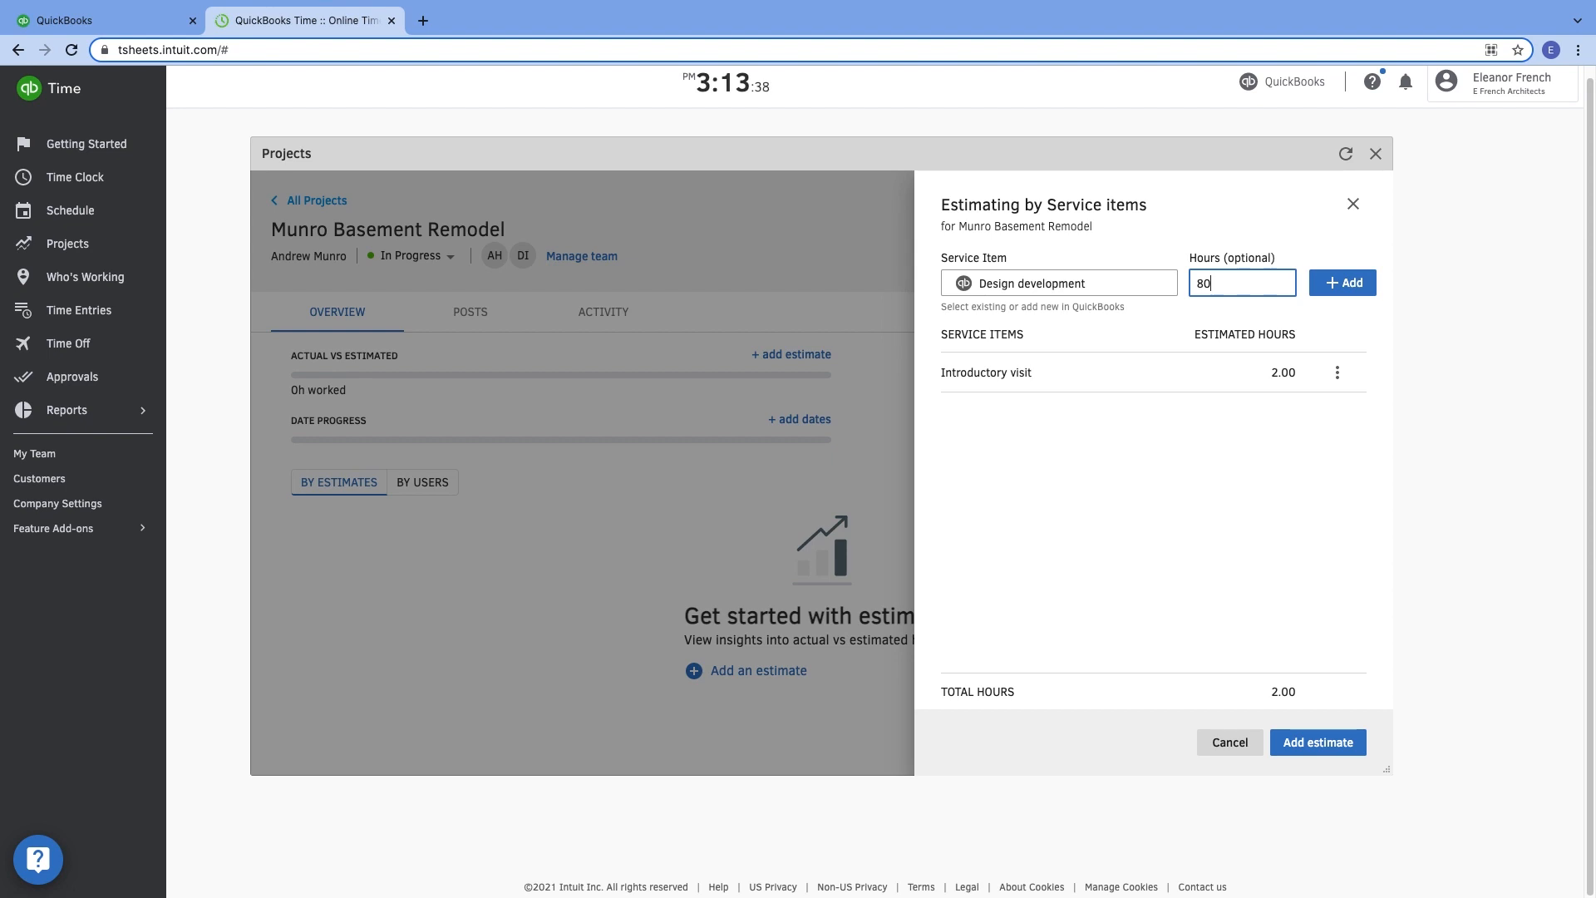
pyautogui.click(1345, 285)
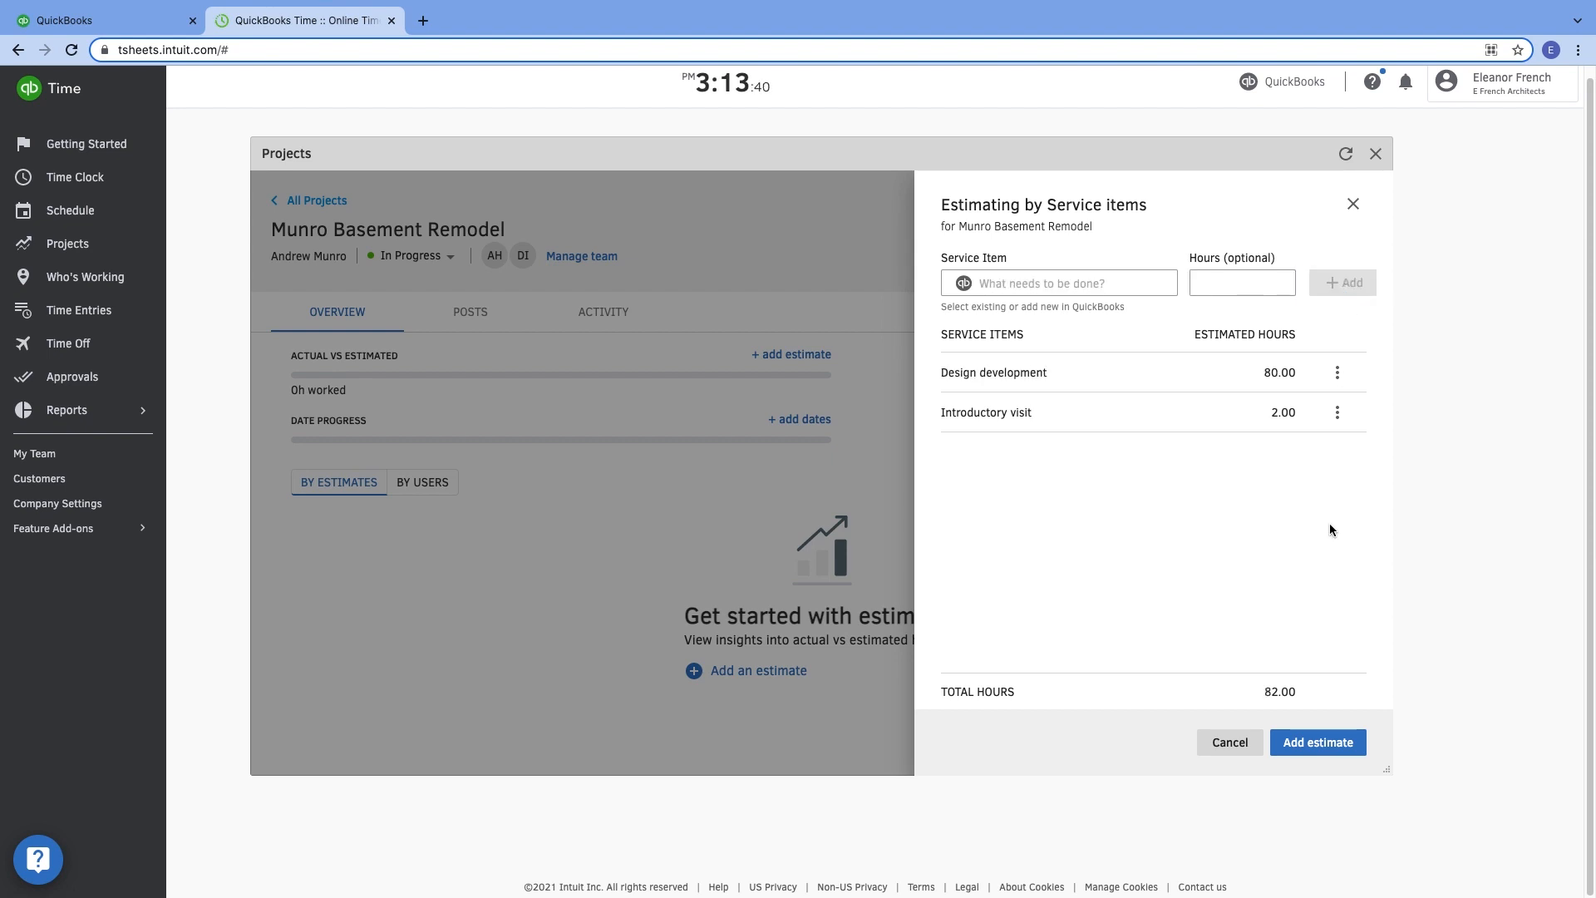
pyautogui.click(1311, 748)
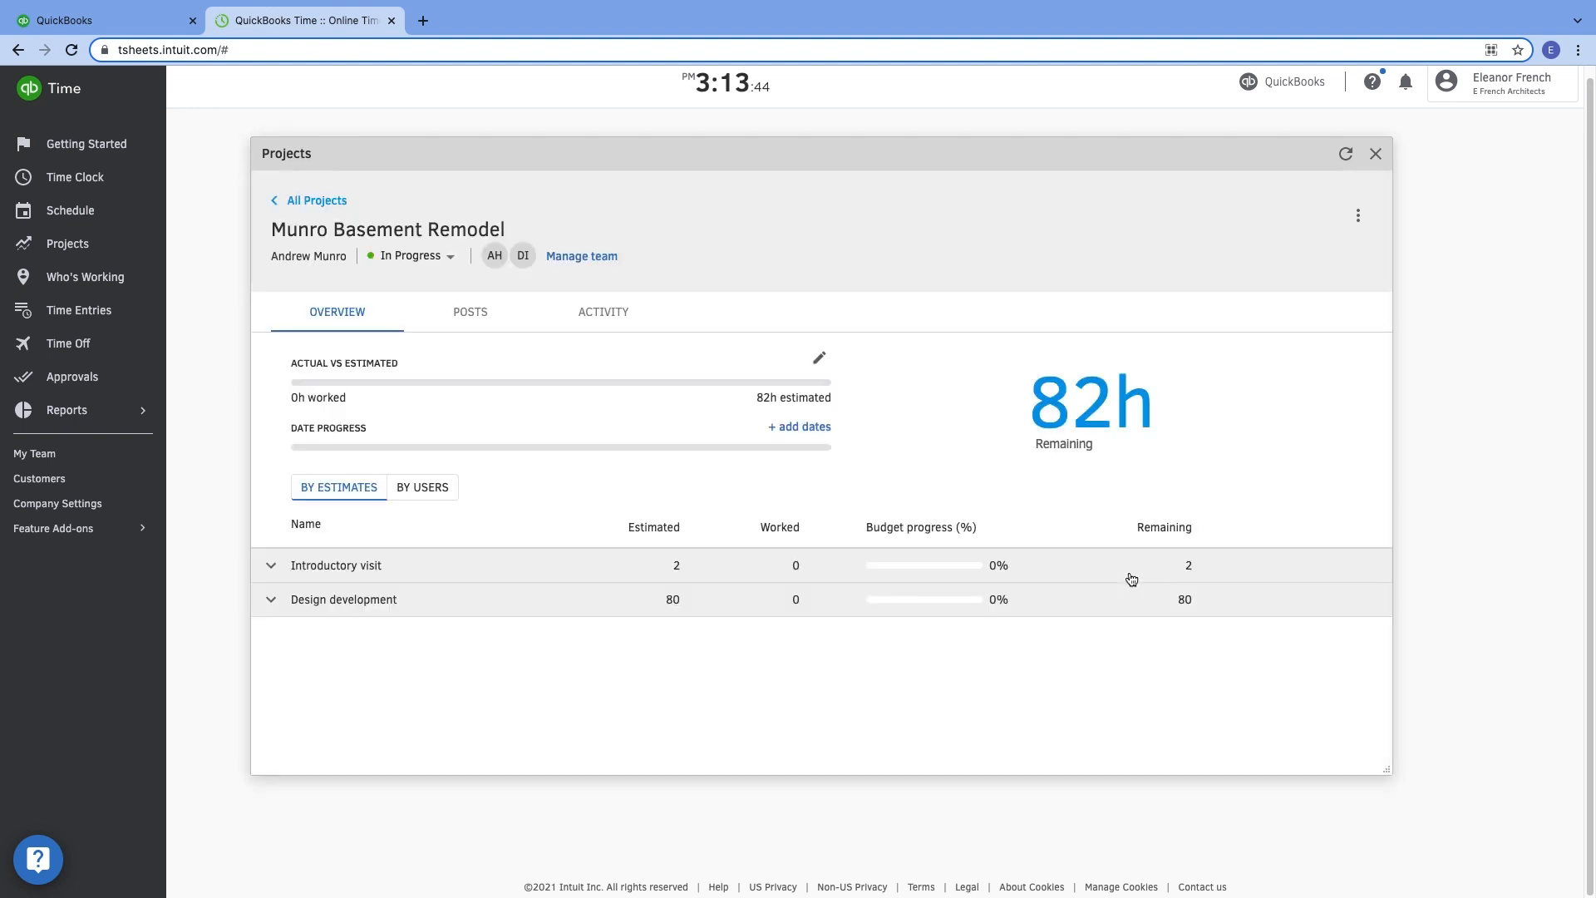
# Step: Edit the Munro Basement Remodel project to have a projected start date of 11/01/21 and end date of 11/30/21
pyautogui.click(1359, 216)
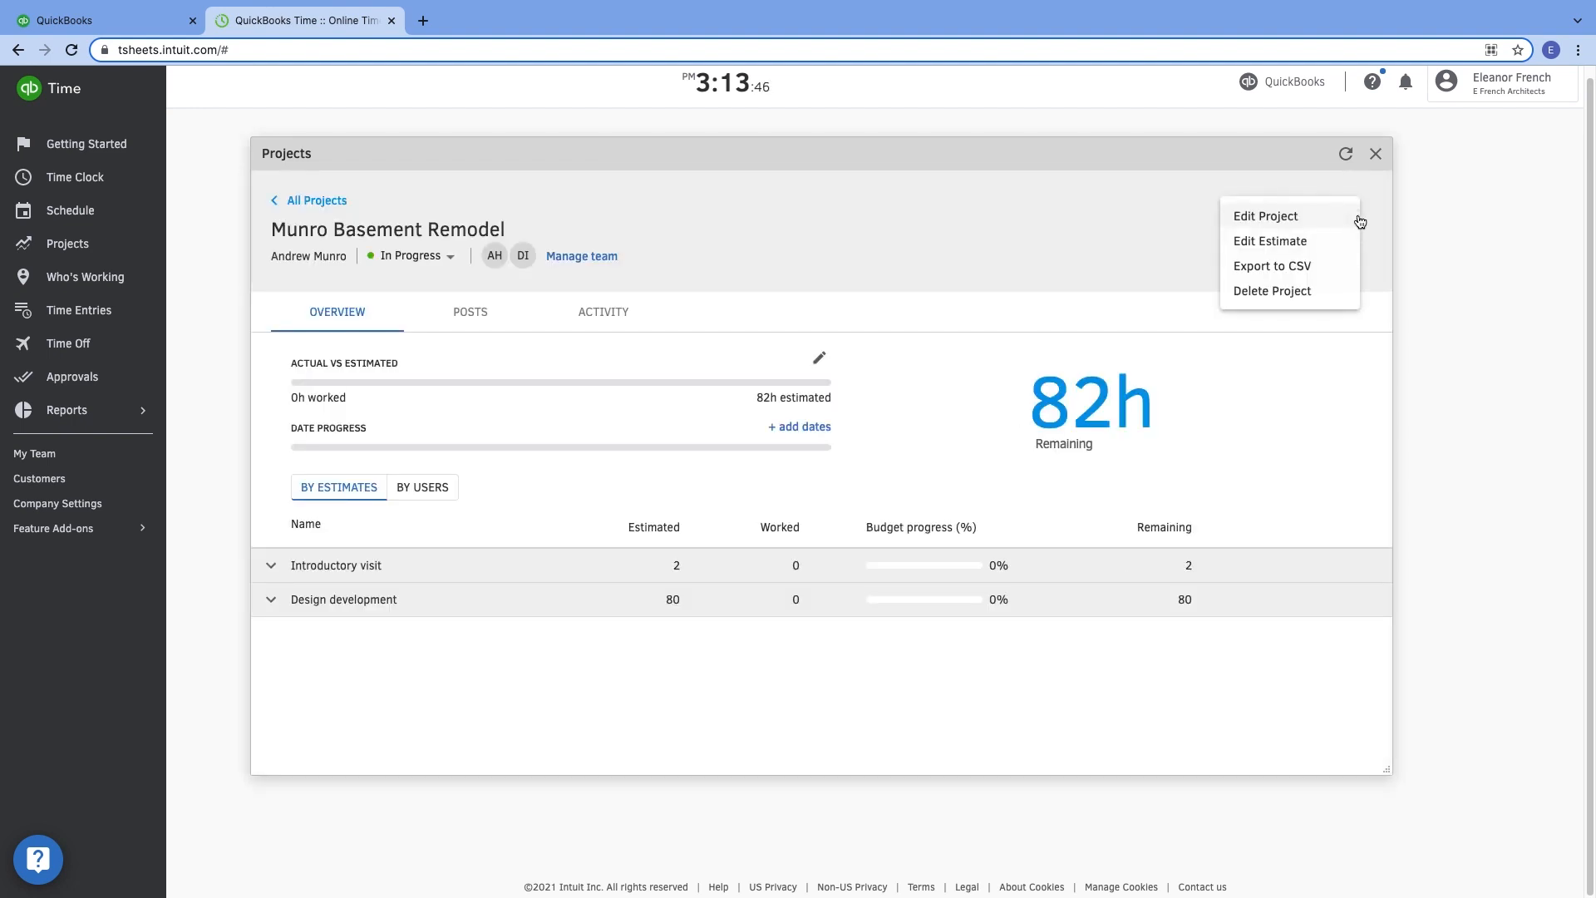
pyautogui.click(1293, 226)
pyautogui.click(1043, 417)
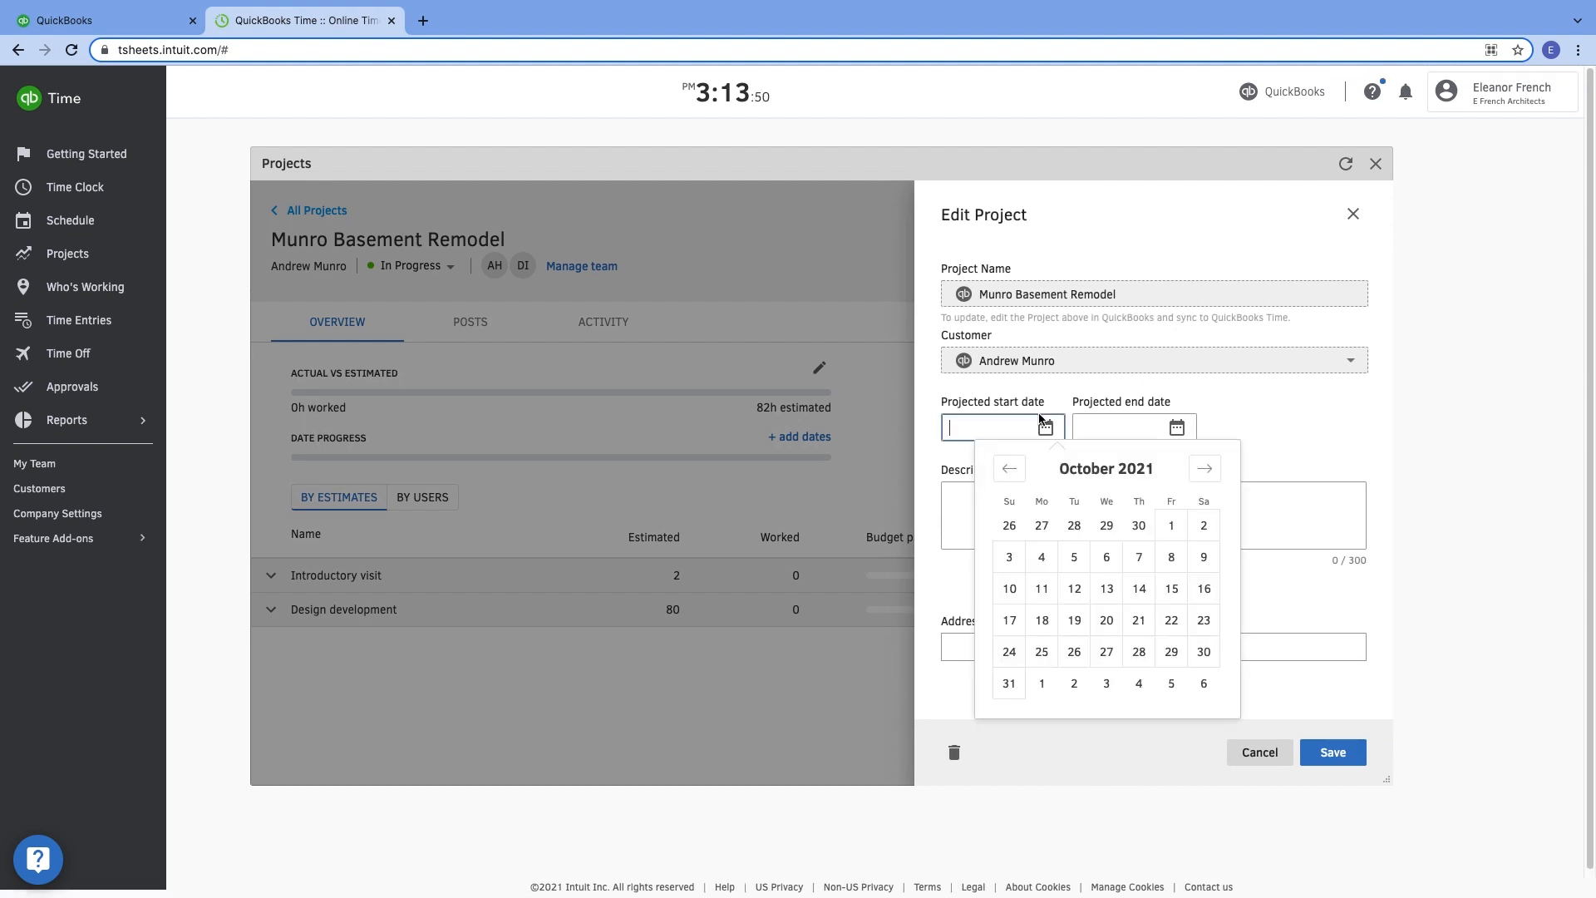
pyautogui.click(1043, 682)
pyautogui.click(1177, 429)
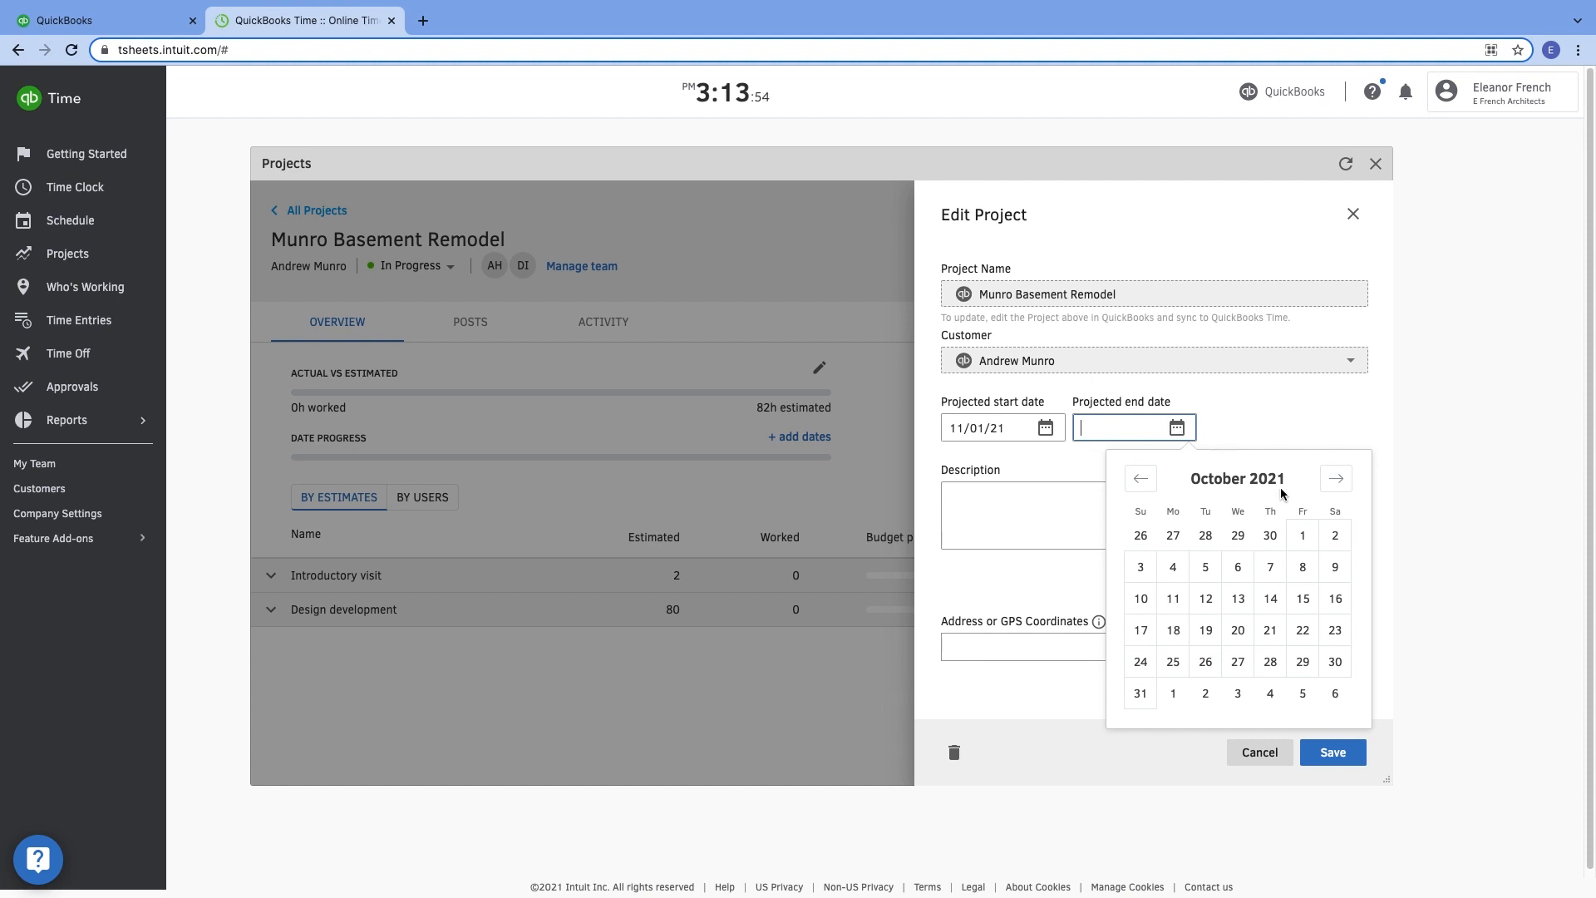
pyautogui.click(1336, 478)
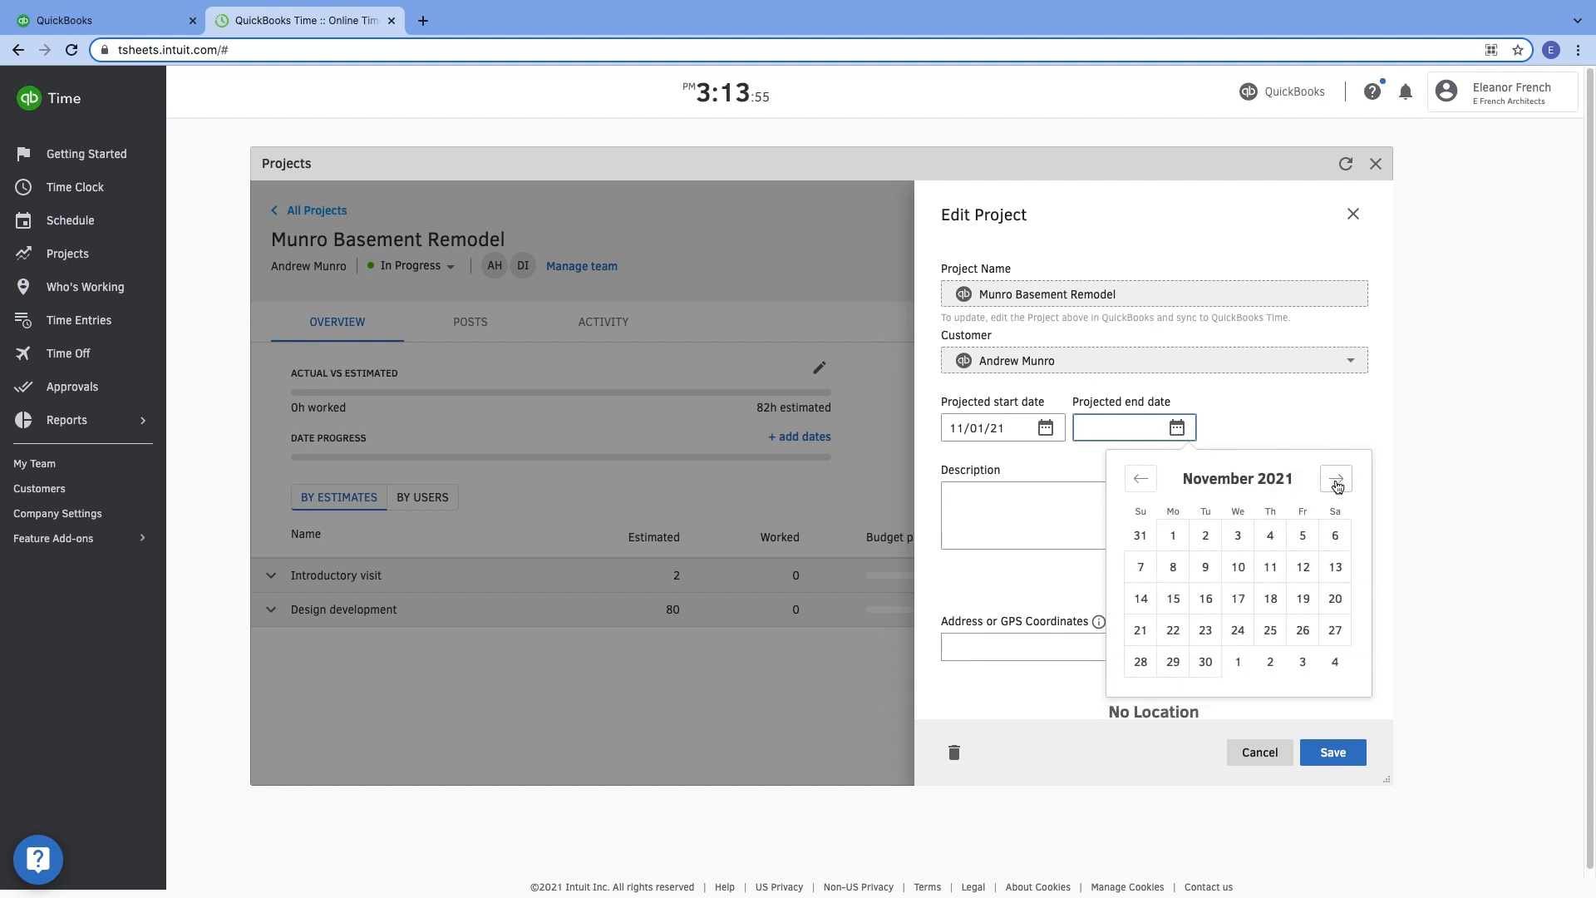
pyautogui.click(1207, 663)
# Step: Enter the project description "Update an existing basement to a more modern living area. Just design." and save the project
pyautogui.click(1089, 511)
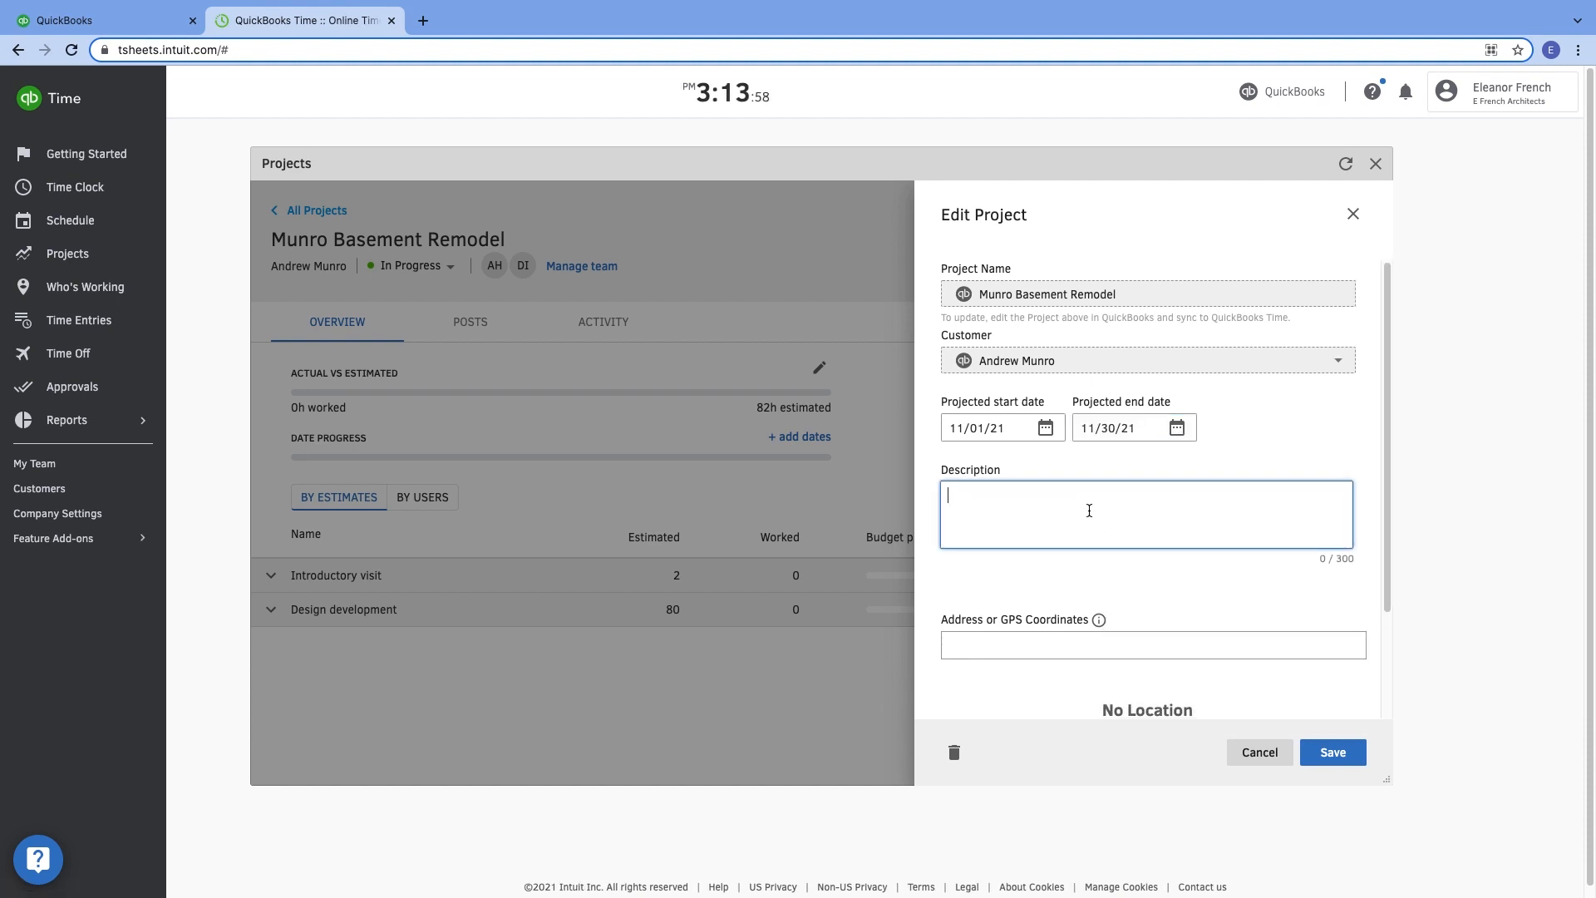
pyautogui.write('Mun')
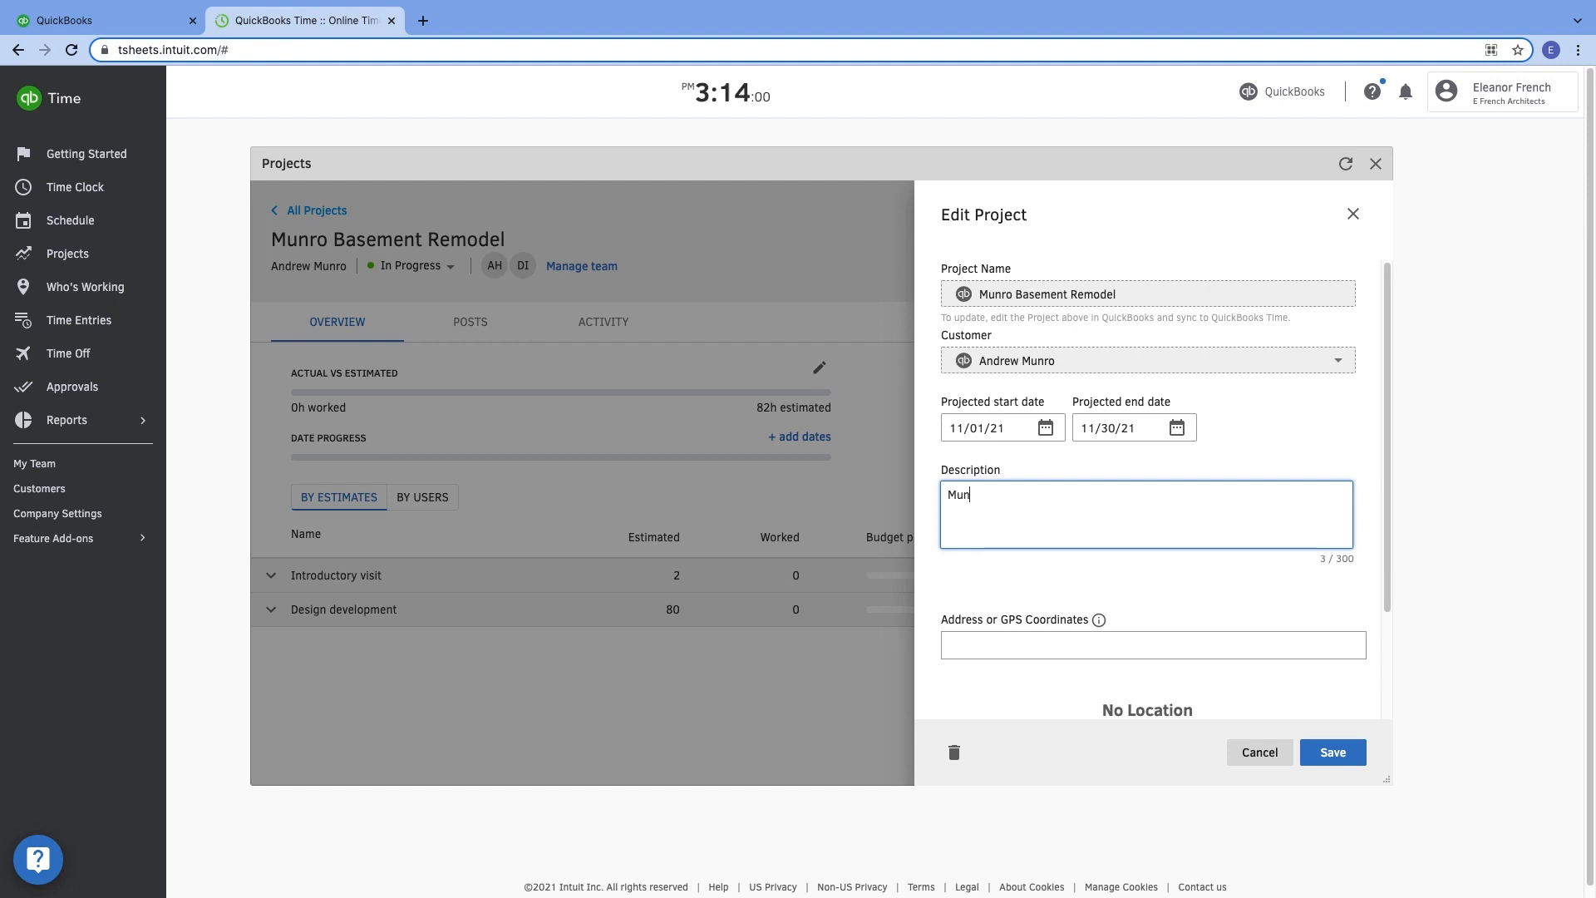
pyautogui.press('BackSpace')
pyautogui.press('BackSpace')
pyautogui.press('BackSpace')
pyautogui.write('Updat a')
pyautogui.press('BackSpace')
pyautogui.press('BackSpace')
pyautogui.write('e an existing basement ')
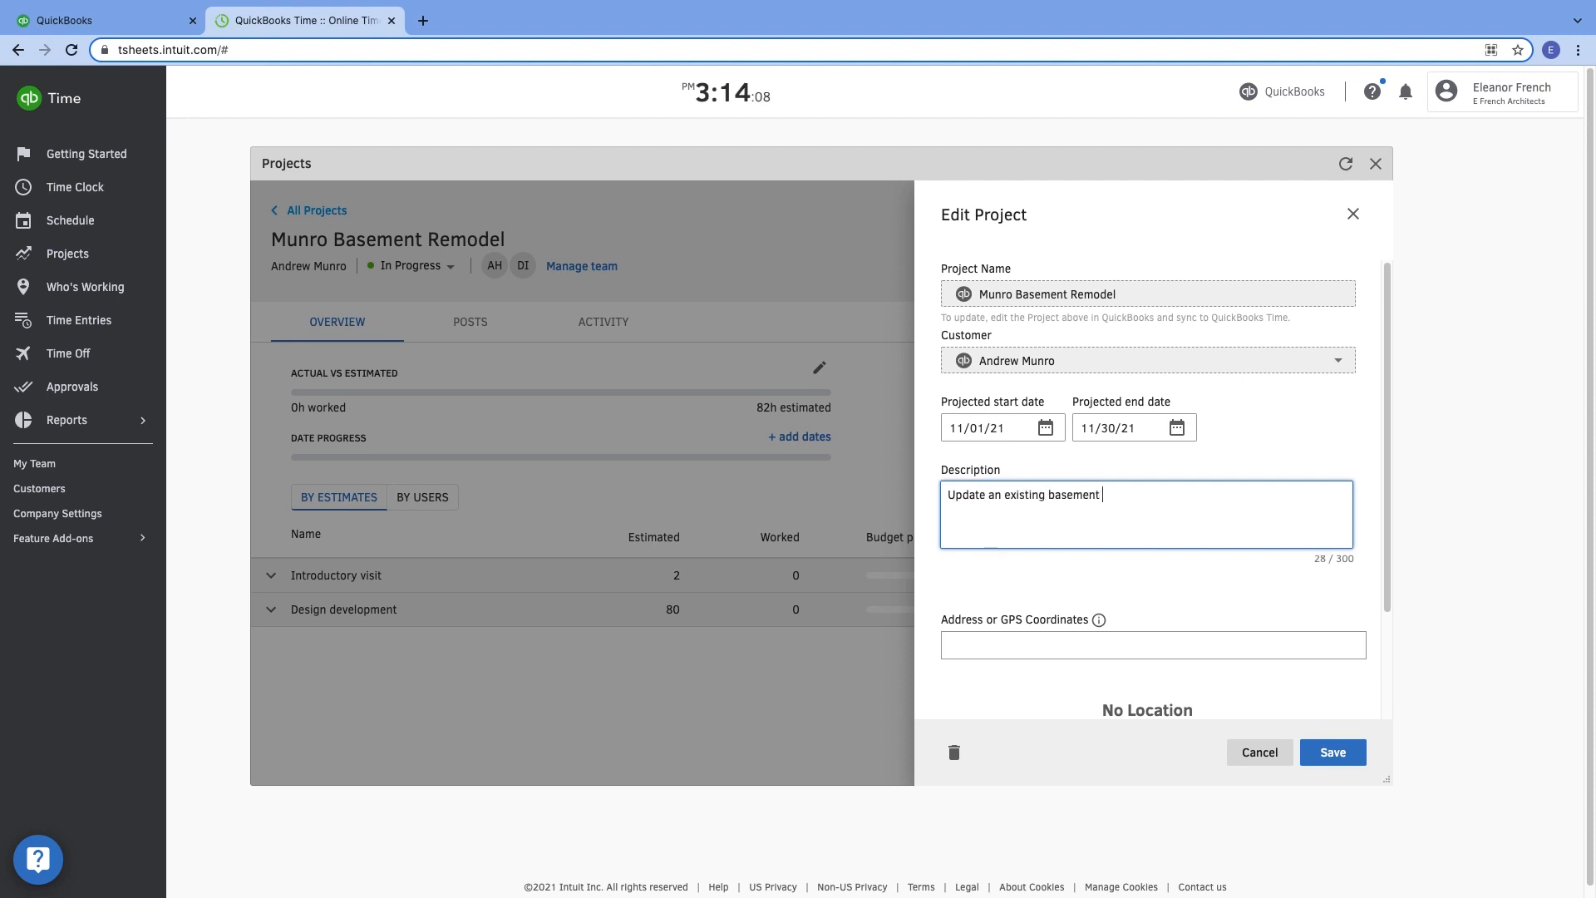
pyautogui.write('to a more mode')
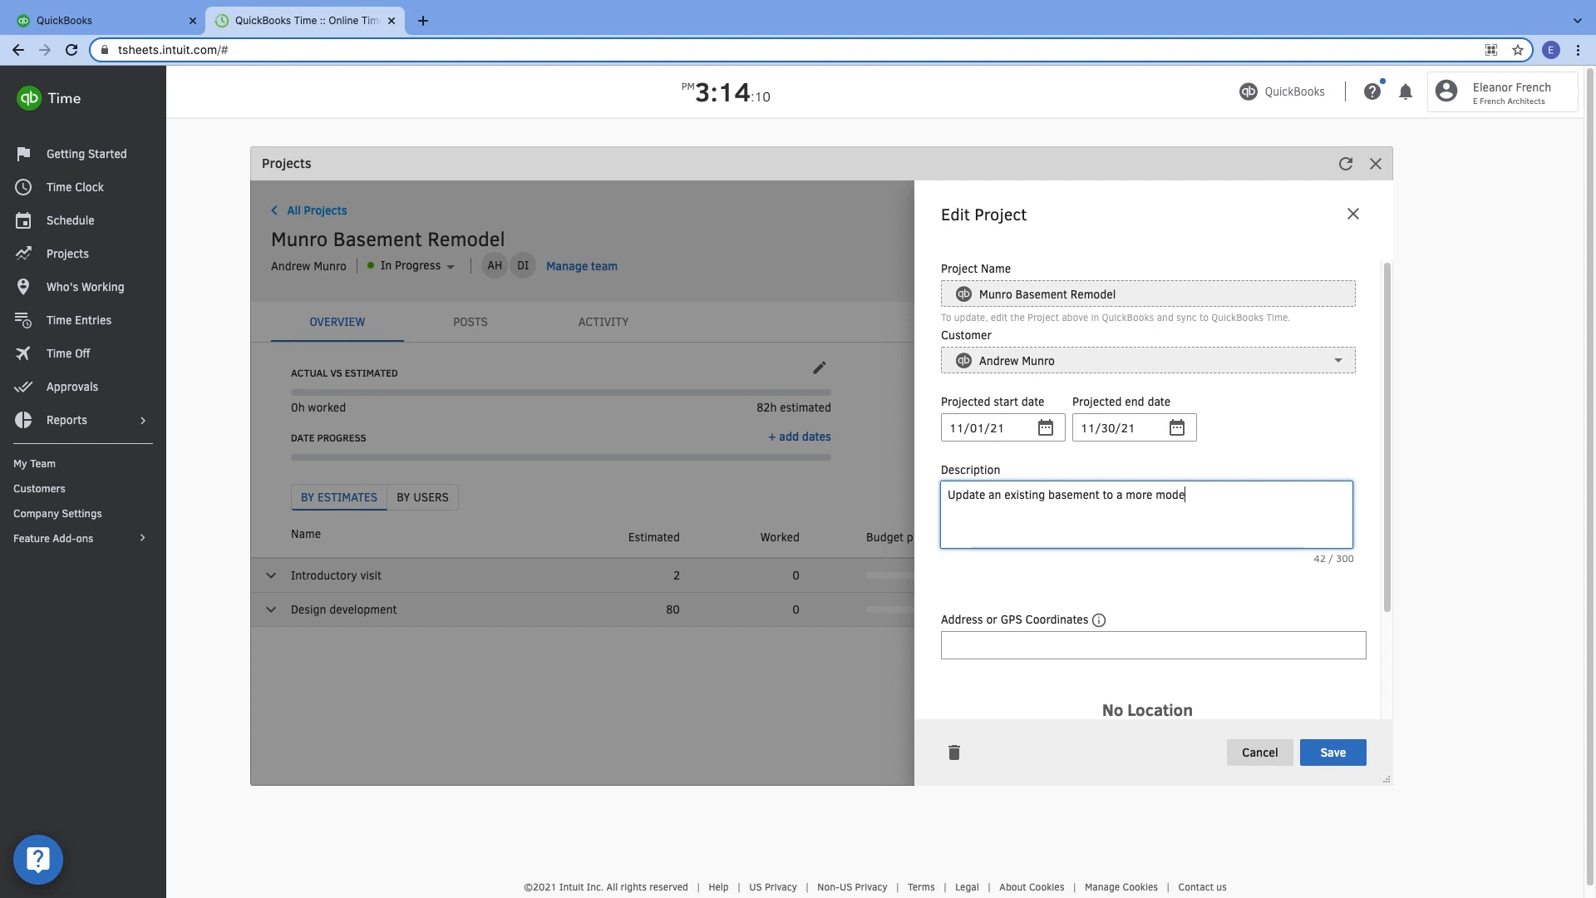
pyautogui.write('rn living area. Just design.')
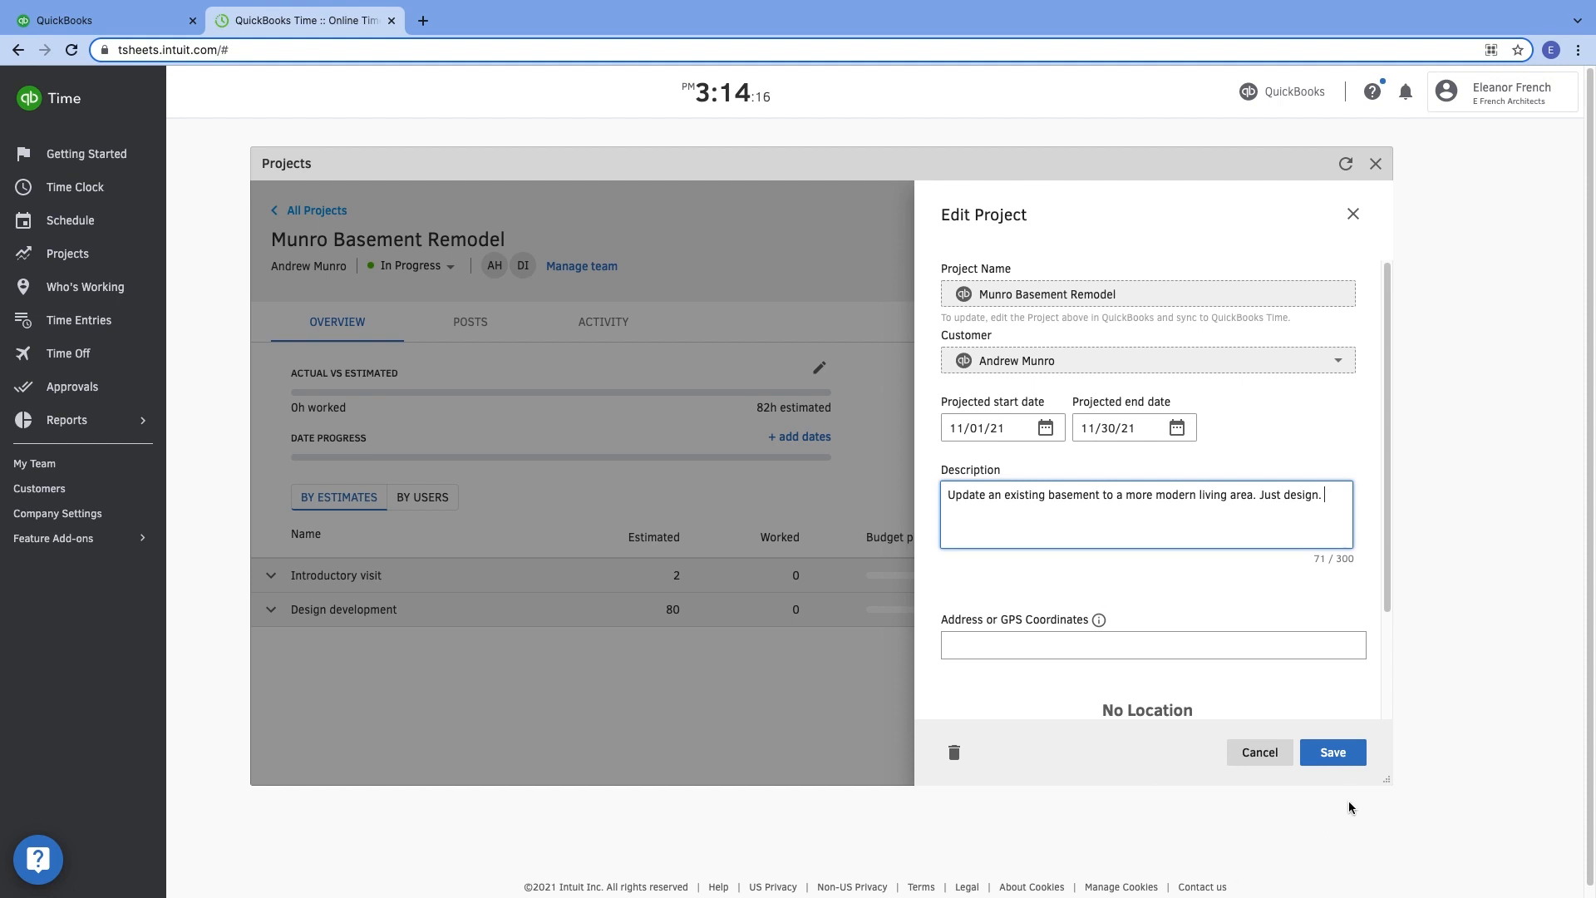
pyautogui.click(1336, 753)
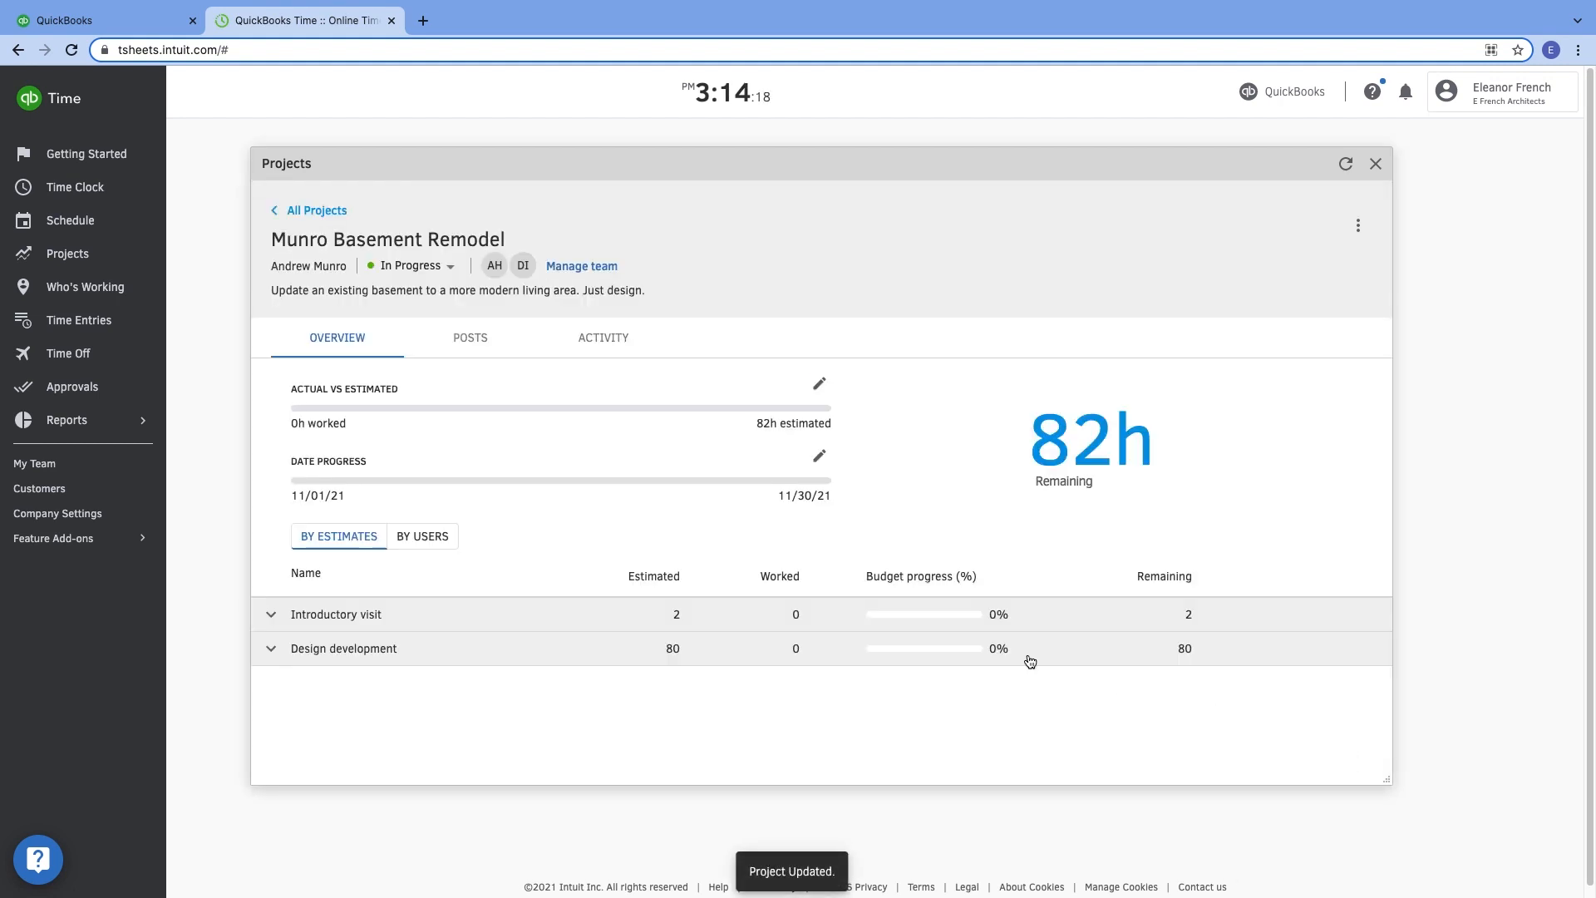
# Step: Draft a project post tagging the second team member: "can you please take lead on this? Here are my initial notes & details from the first call. Thanks!"
pyautogui.click(480, 341)
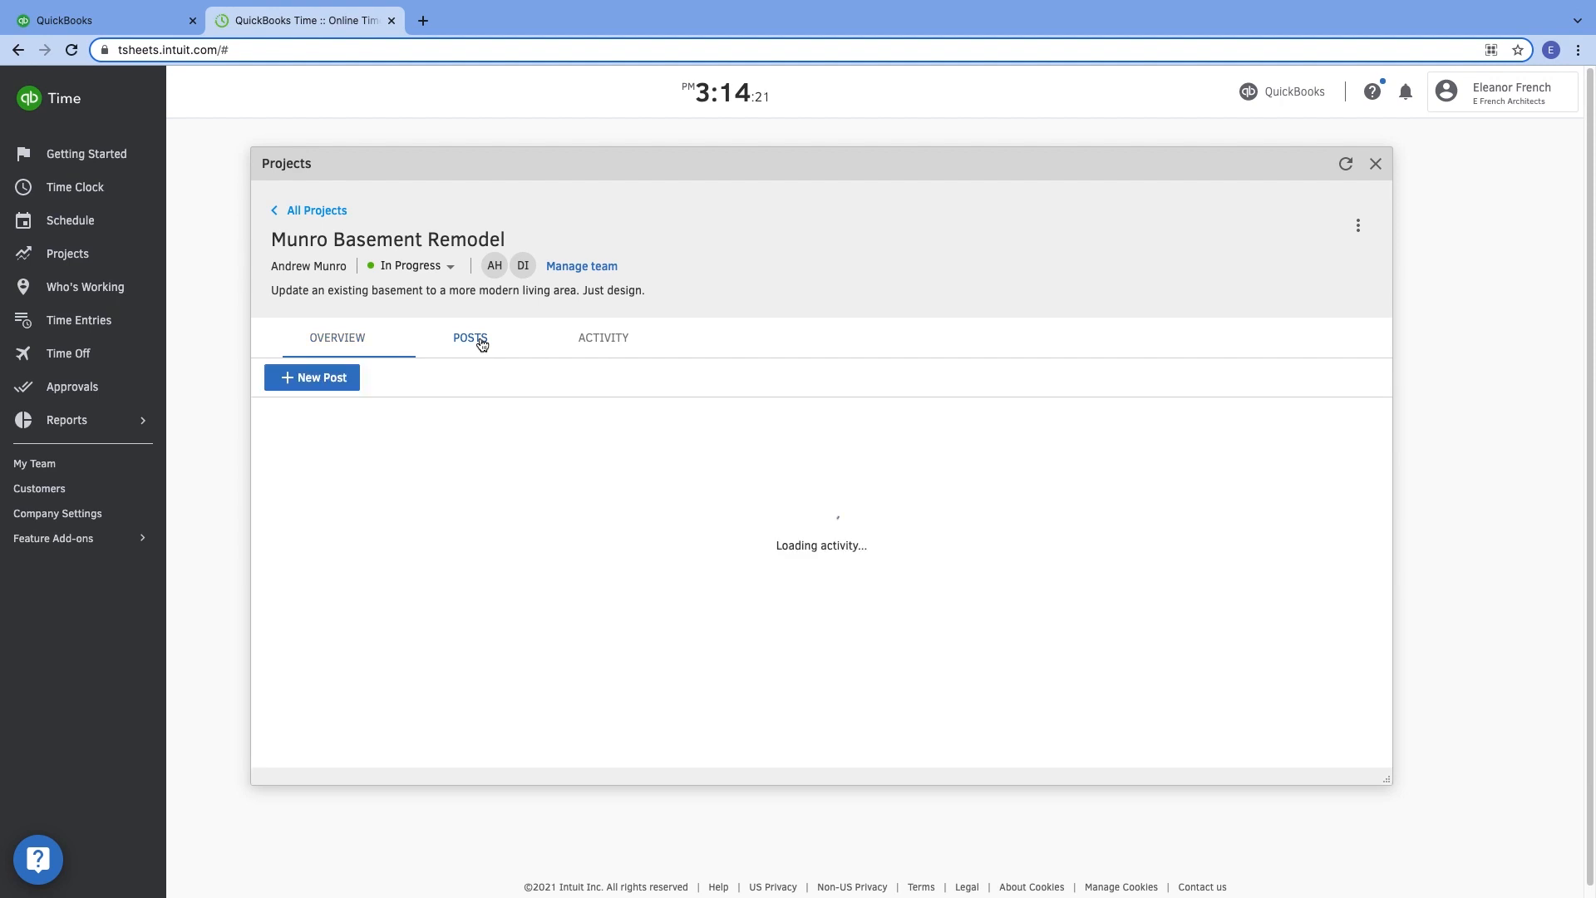
pyautogui.click(343, 380)
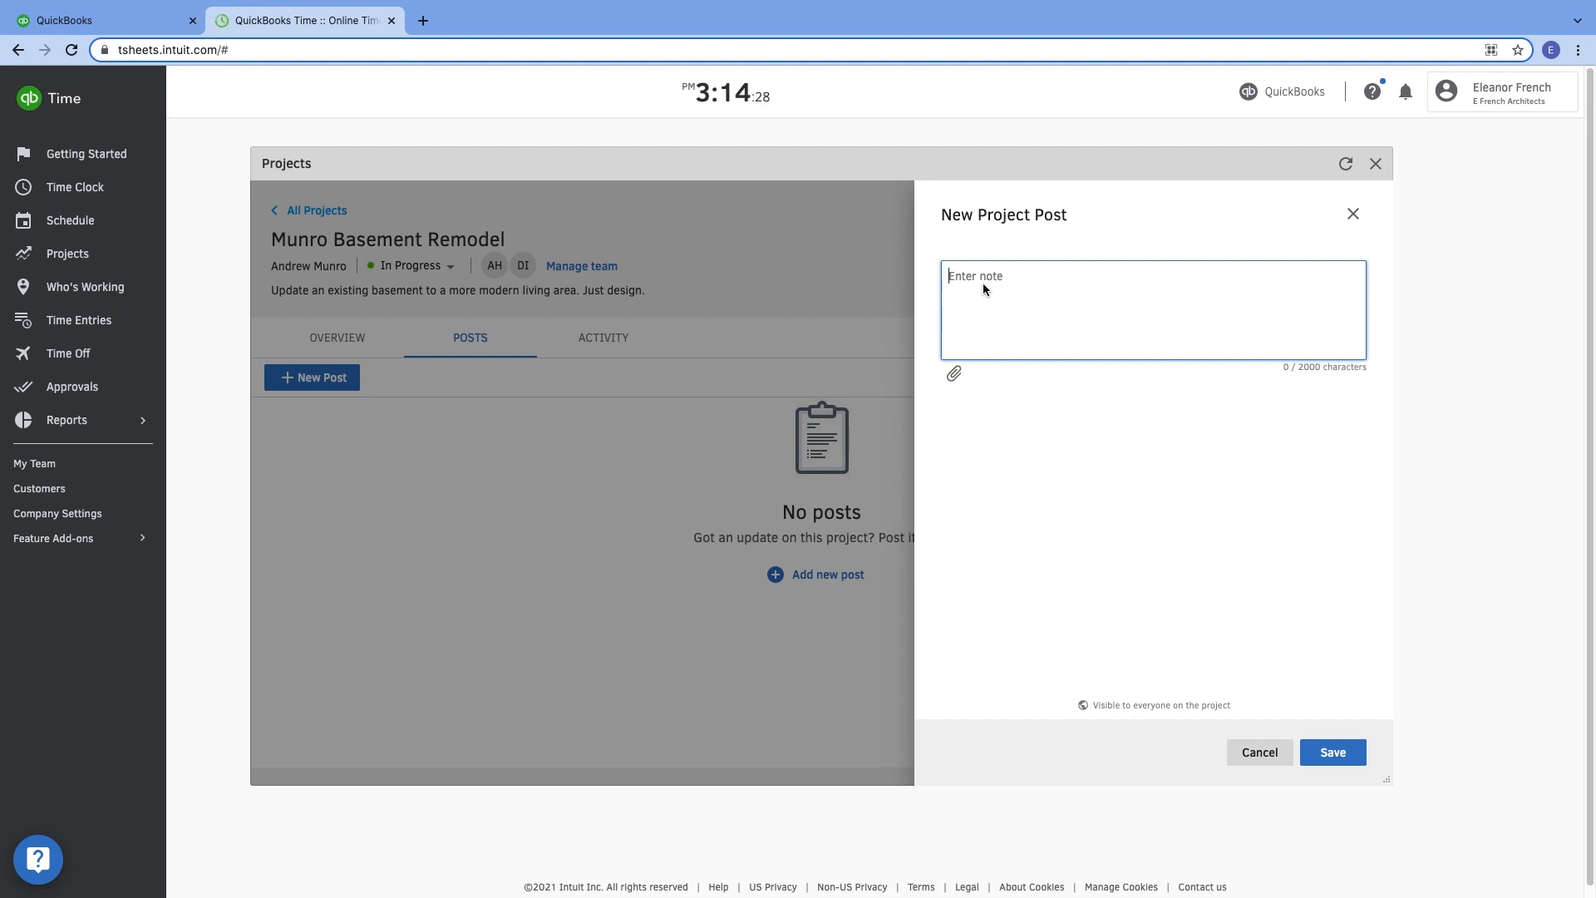
pyautogui.write('@dere')
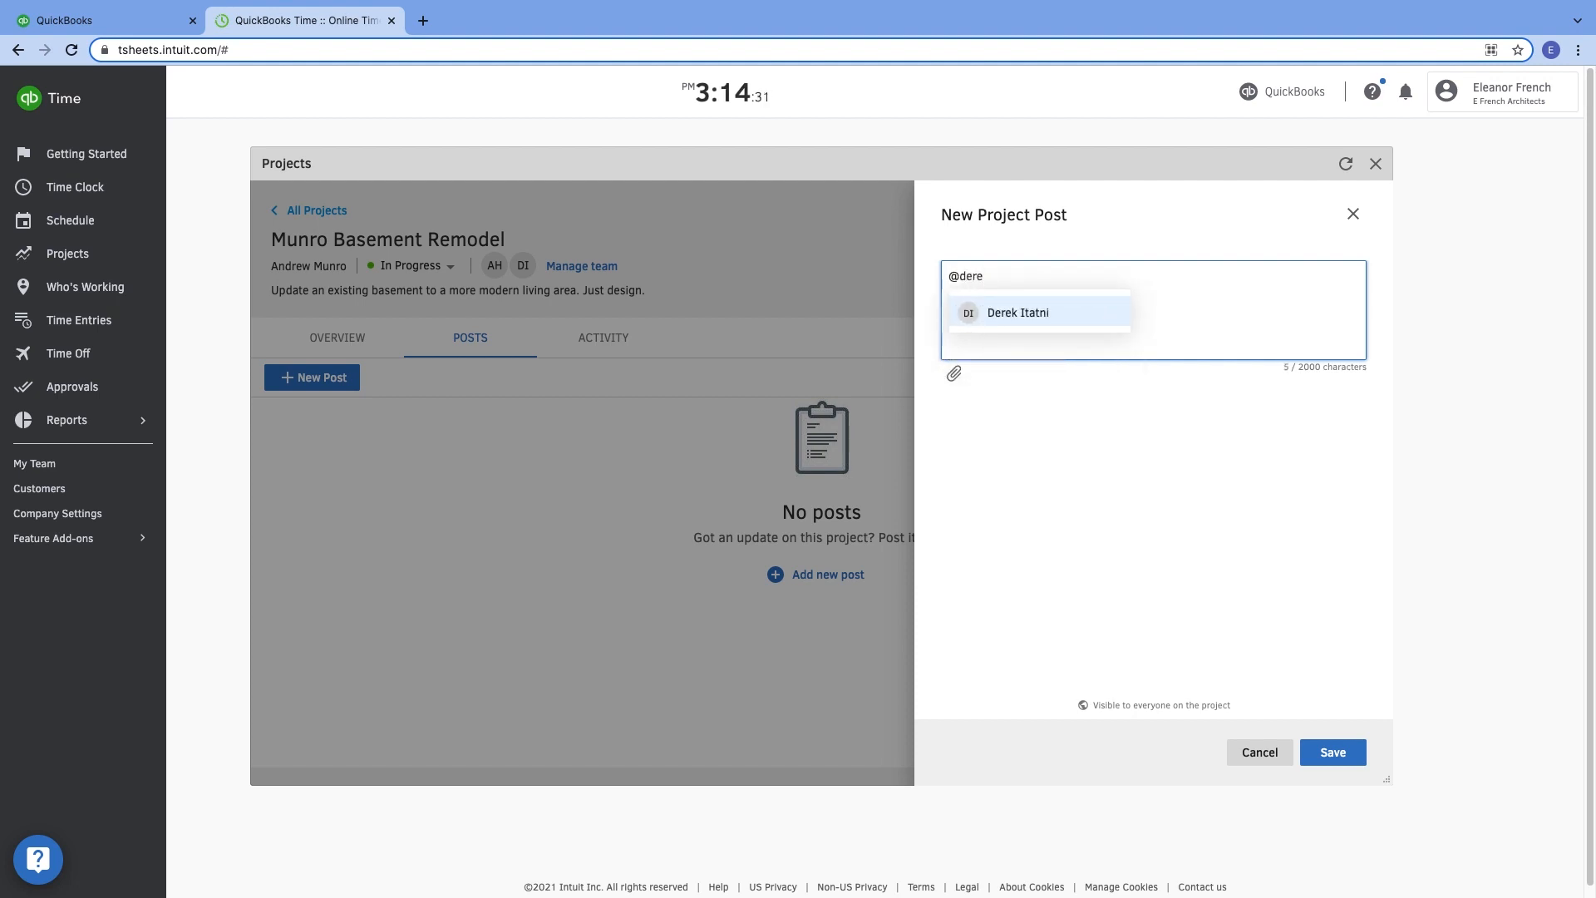
pyautogui.click(1001, 307)
pyautogui.write('can you please')
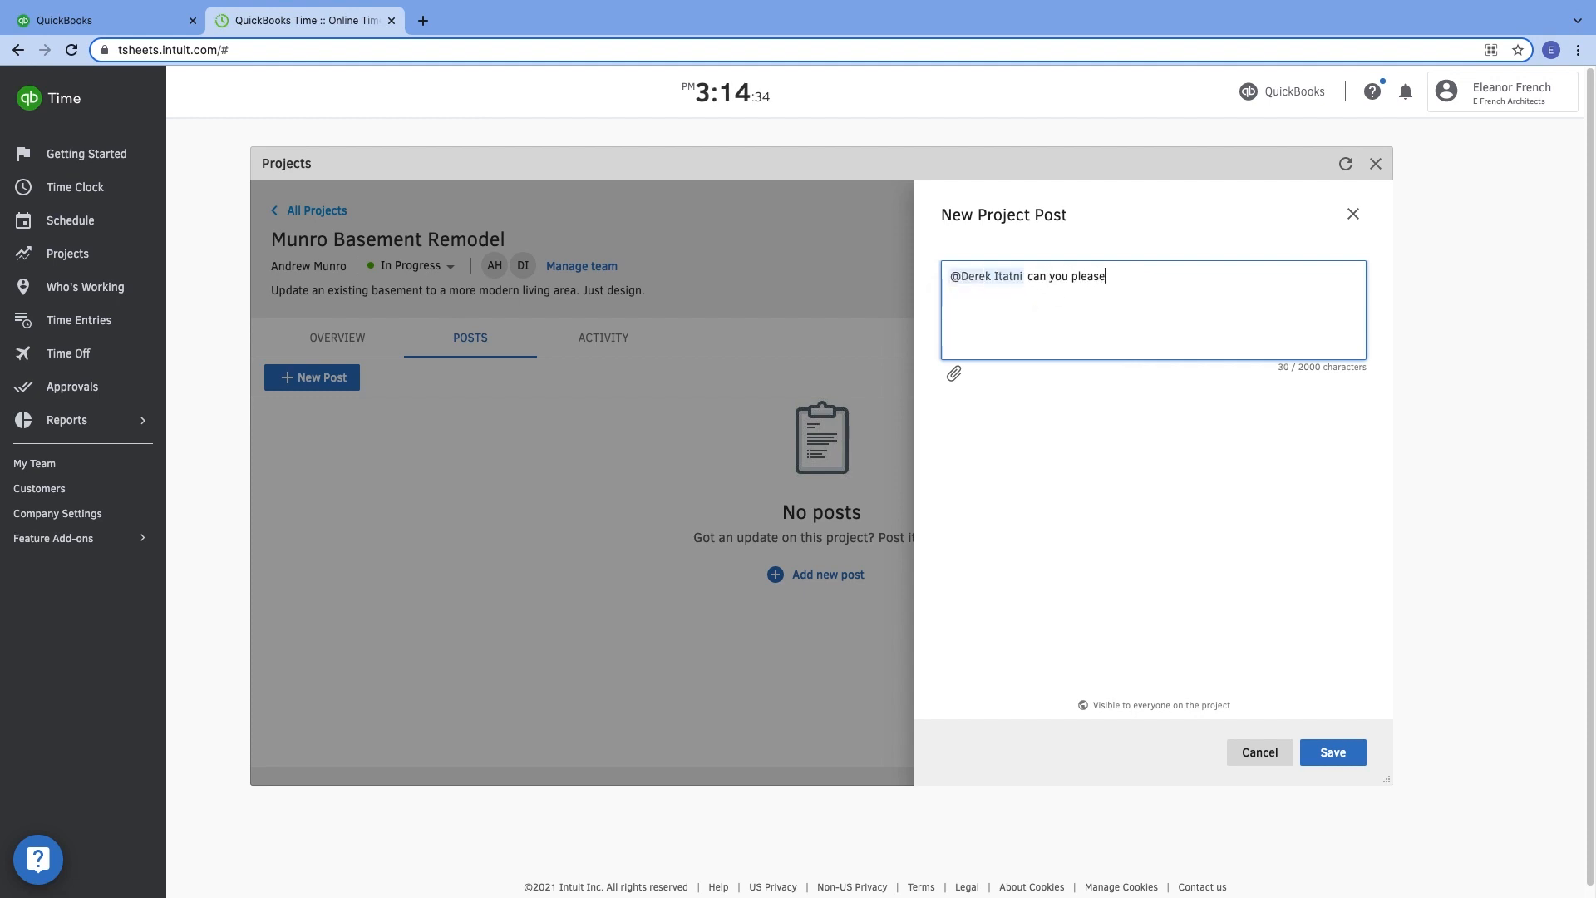
pyautogui.write(' take lead on this? Here are the')
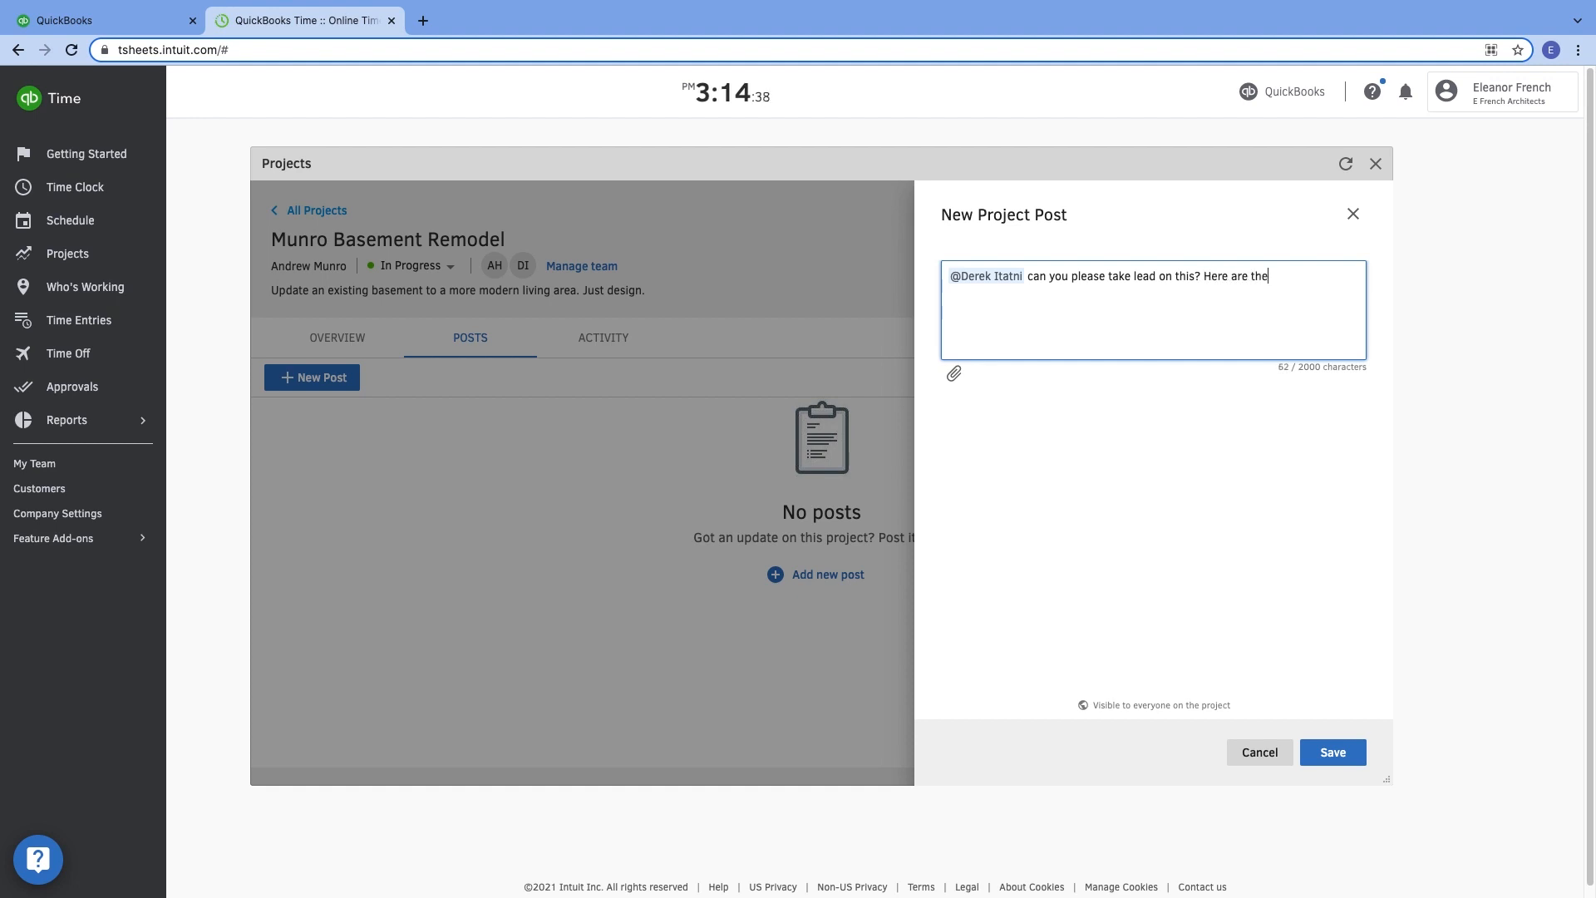
pyautogui.press('BackSpace')
pyautogui.press('BackSpace')
pyautogui.press('BackSpace')
pyautogui.write('my initial notes & detai')
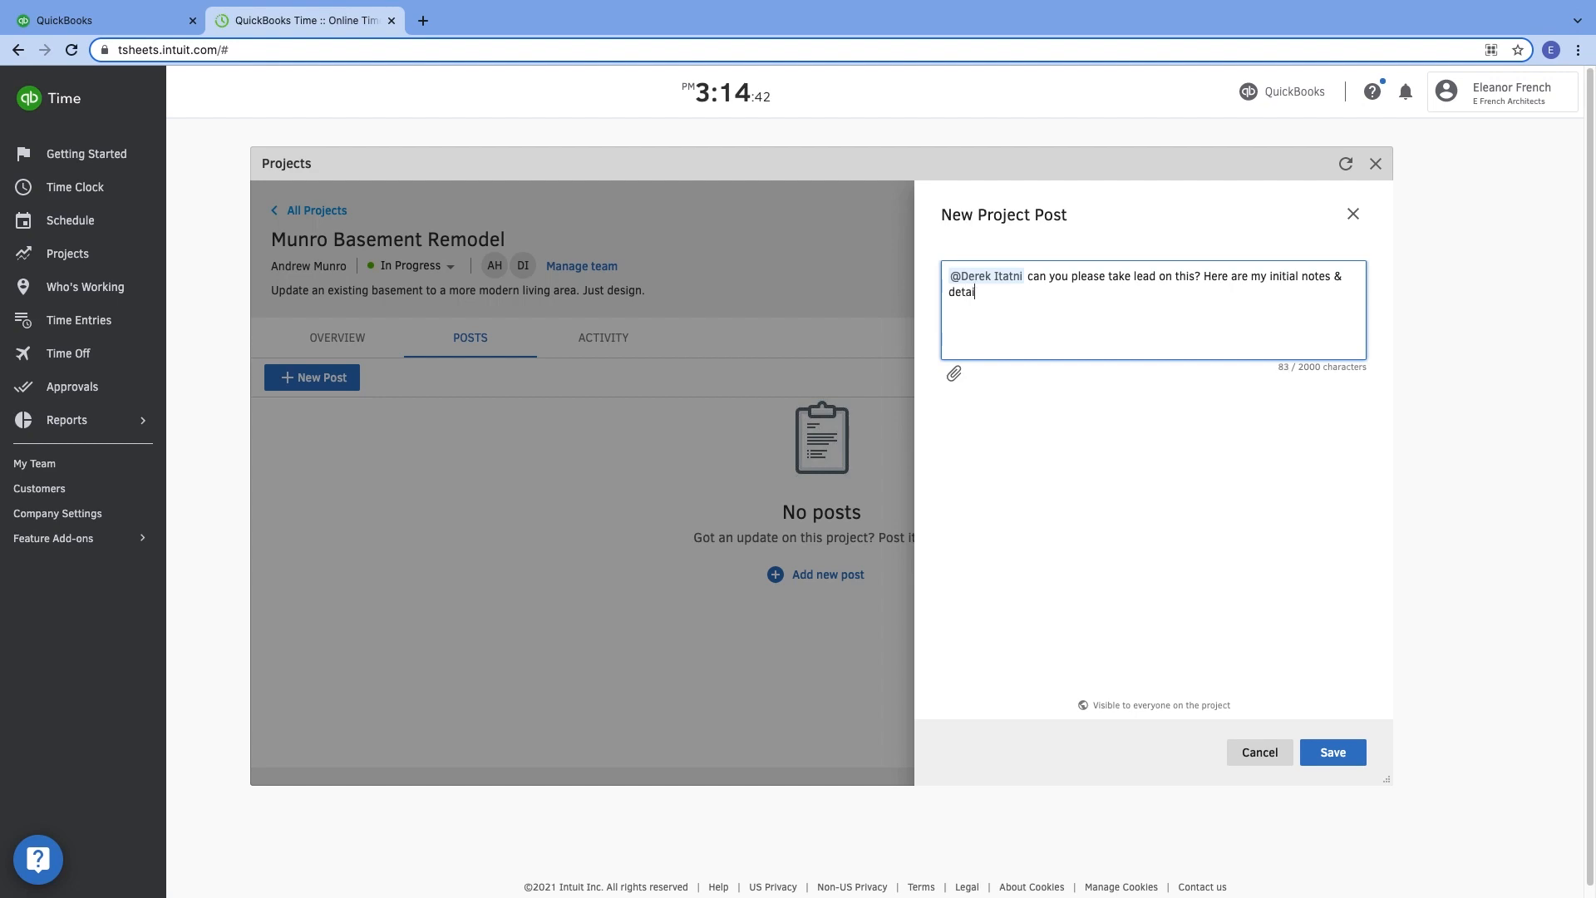
pyautogui.write('ls from the first call. Thanks!')
# Step: Attach the file Munro Project Introduction.pdf from the Desktop to the project post
pyautogui.click(955, 376)
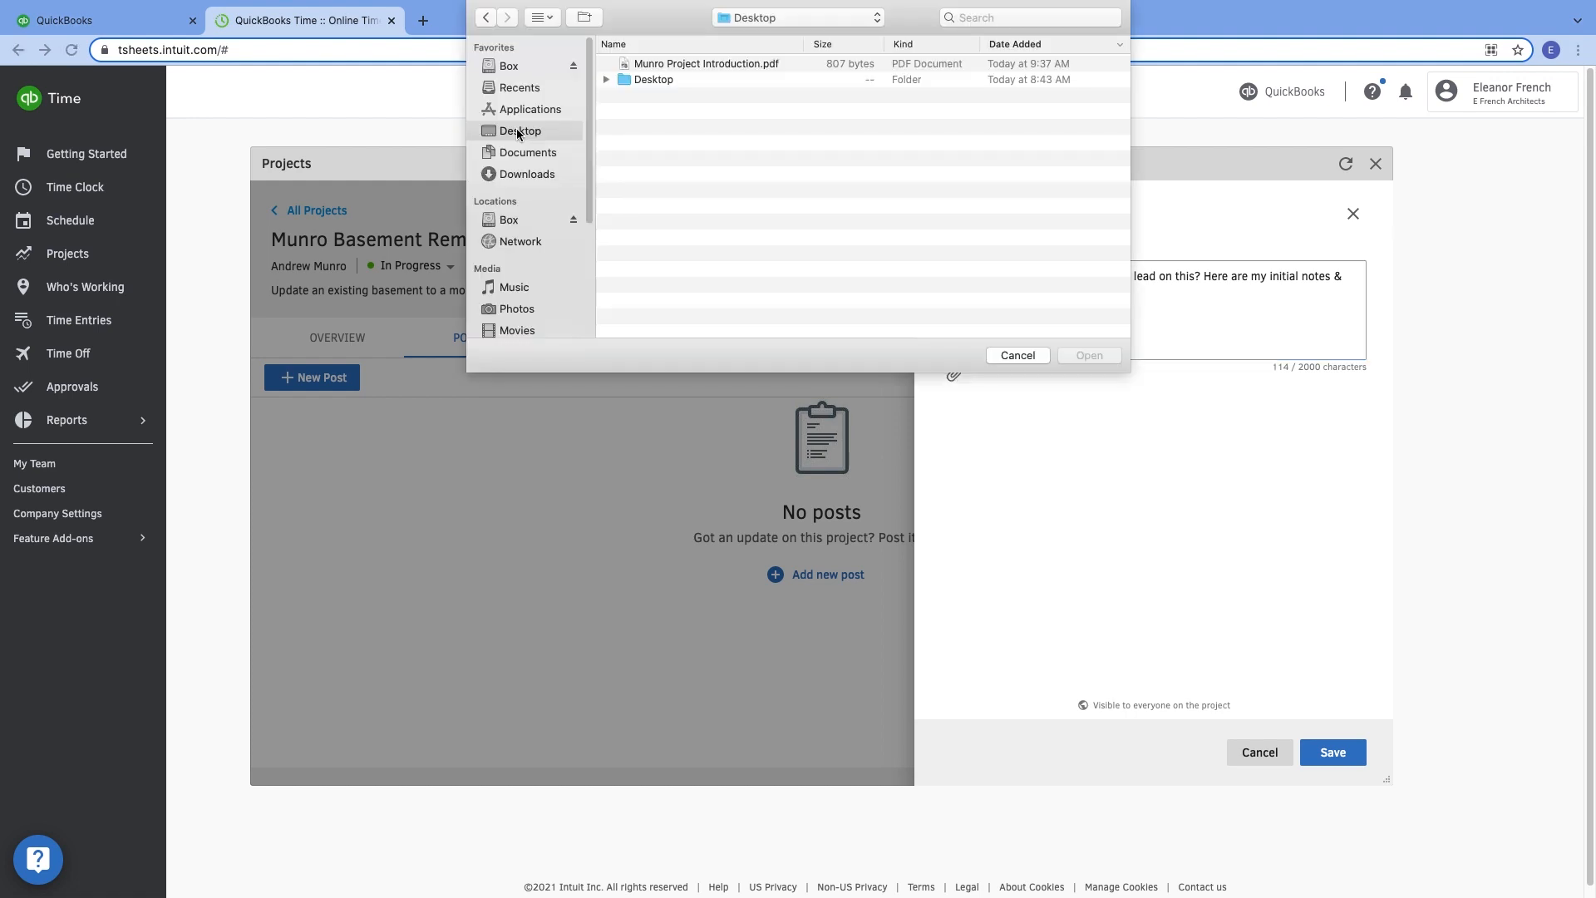
pyautogui.click(675, 65)
pyautogui.click(1091, 355)
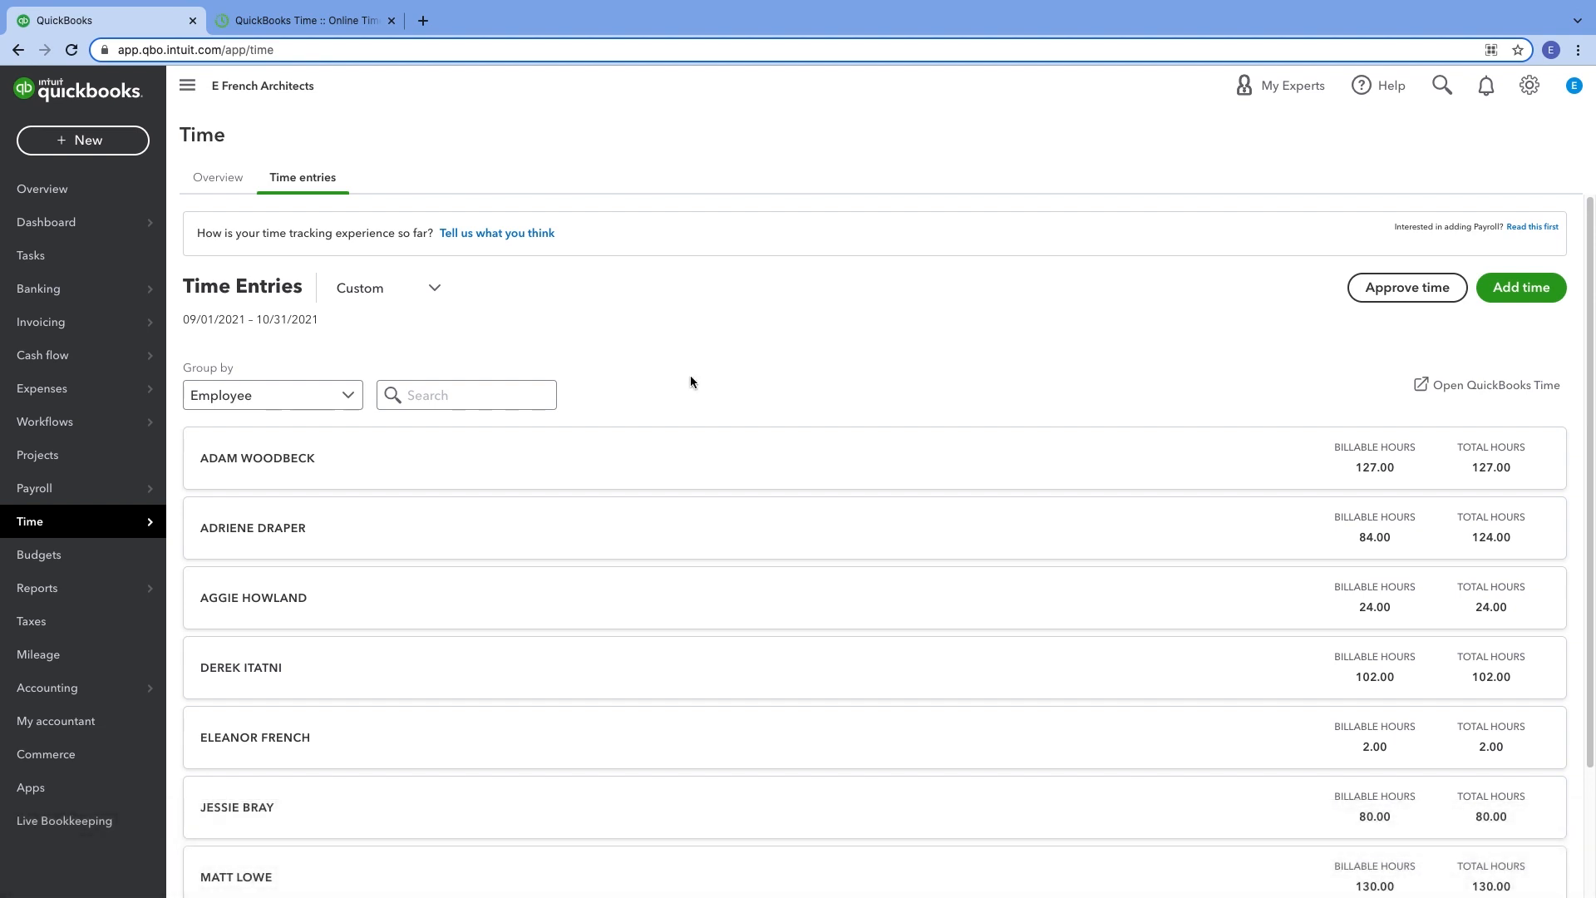
# Step: In QuickBooks, open the first listed employee's time entries and switch the 10/07/2021 entry to non-billable and back to billable
pyautogui.click(654, 449)
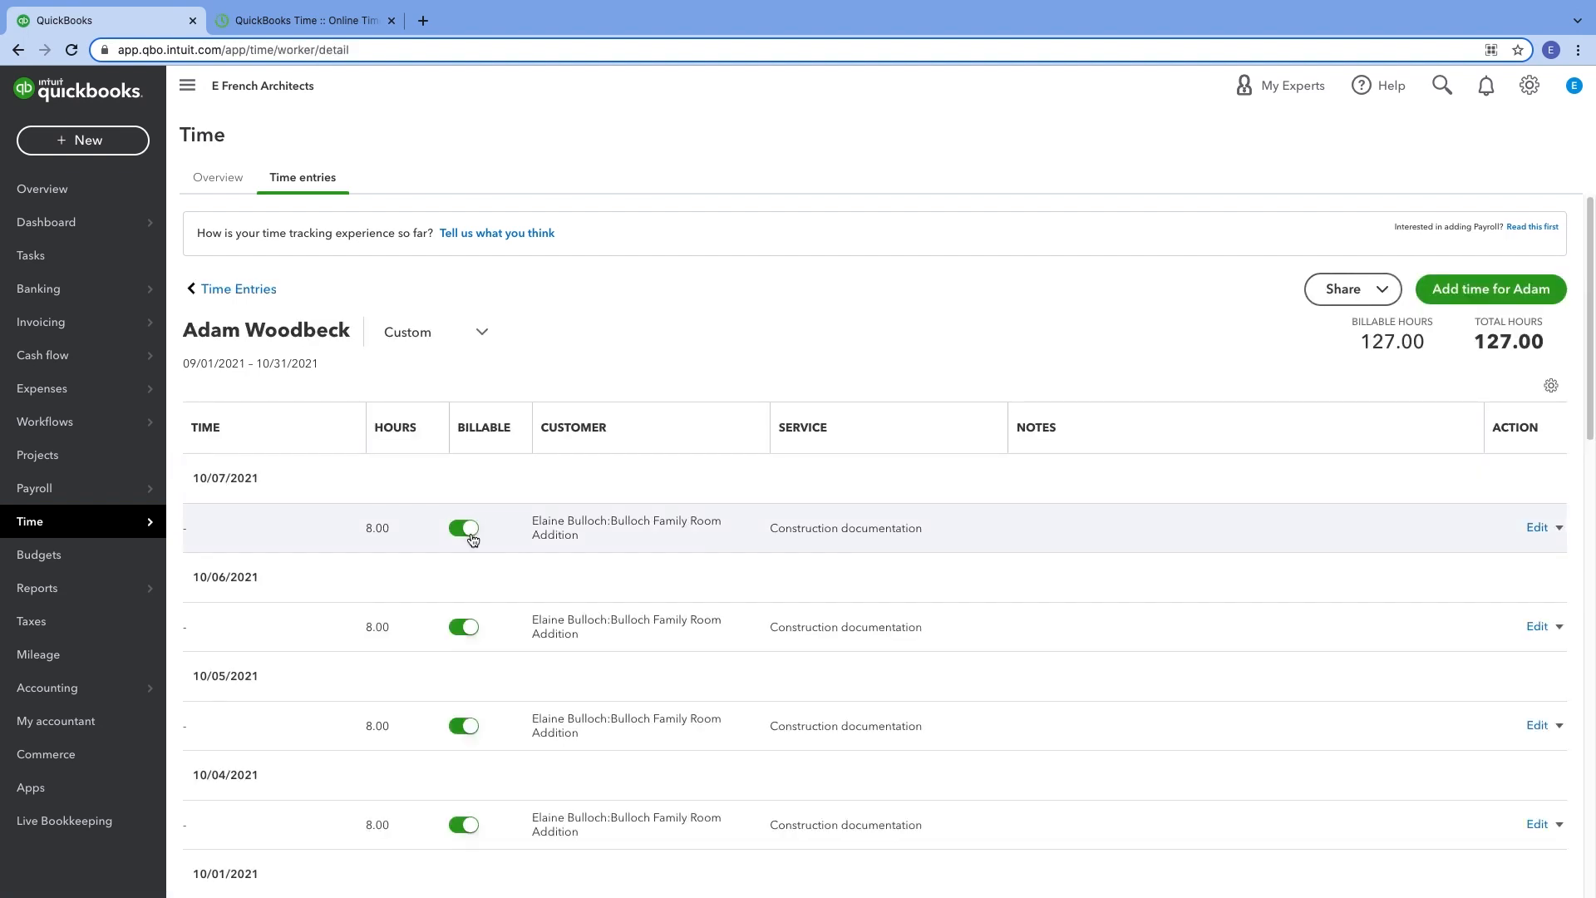
pyautogui.click(463, 537)
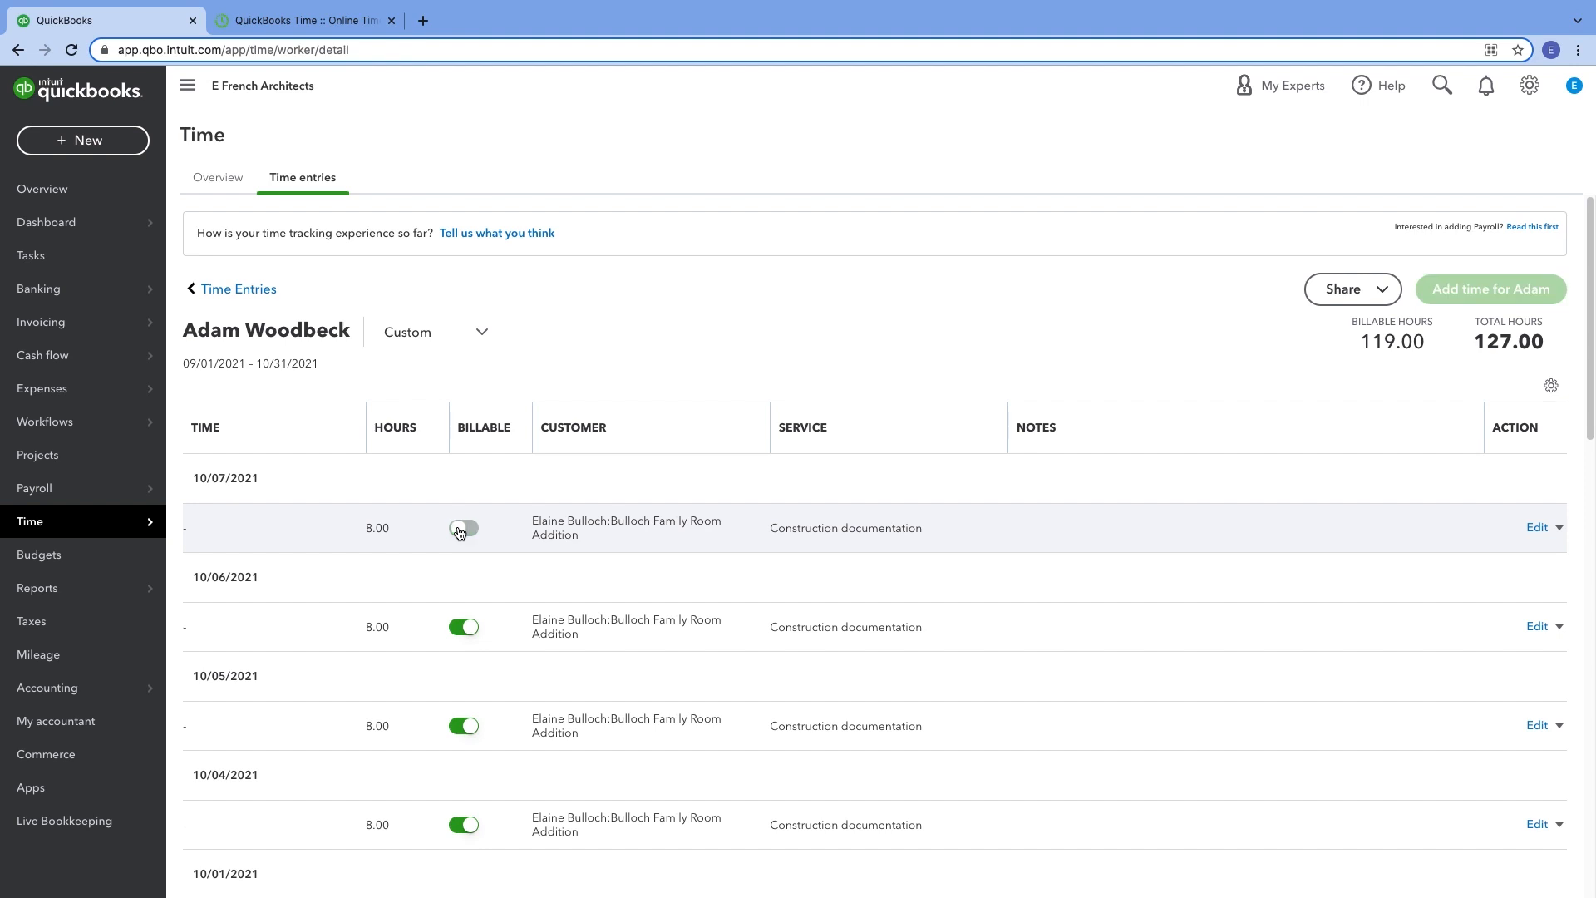
pyautogui.click(463, 537)
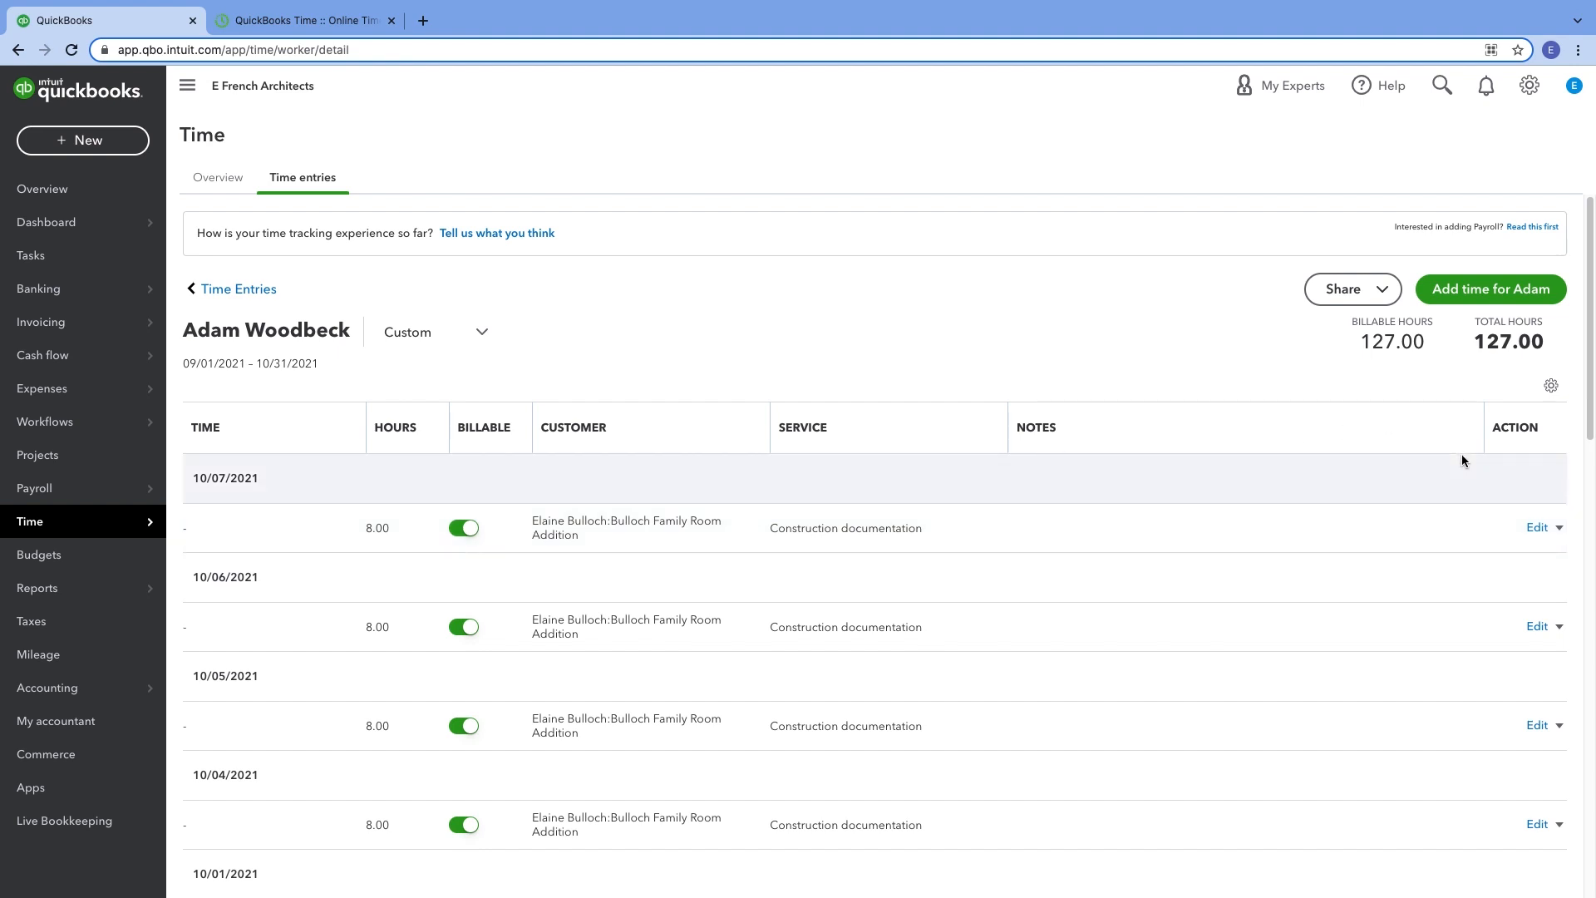
# Step: Try to reassign the 10/07/2021 time entry to the Burgess Guest House project, save it, and close its details
pyautogui.click(1559, 530)
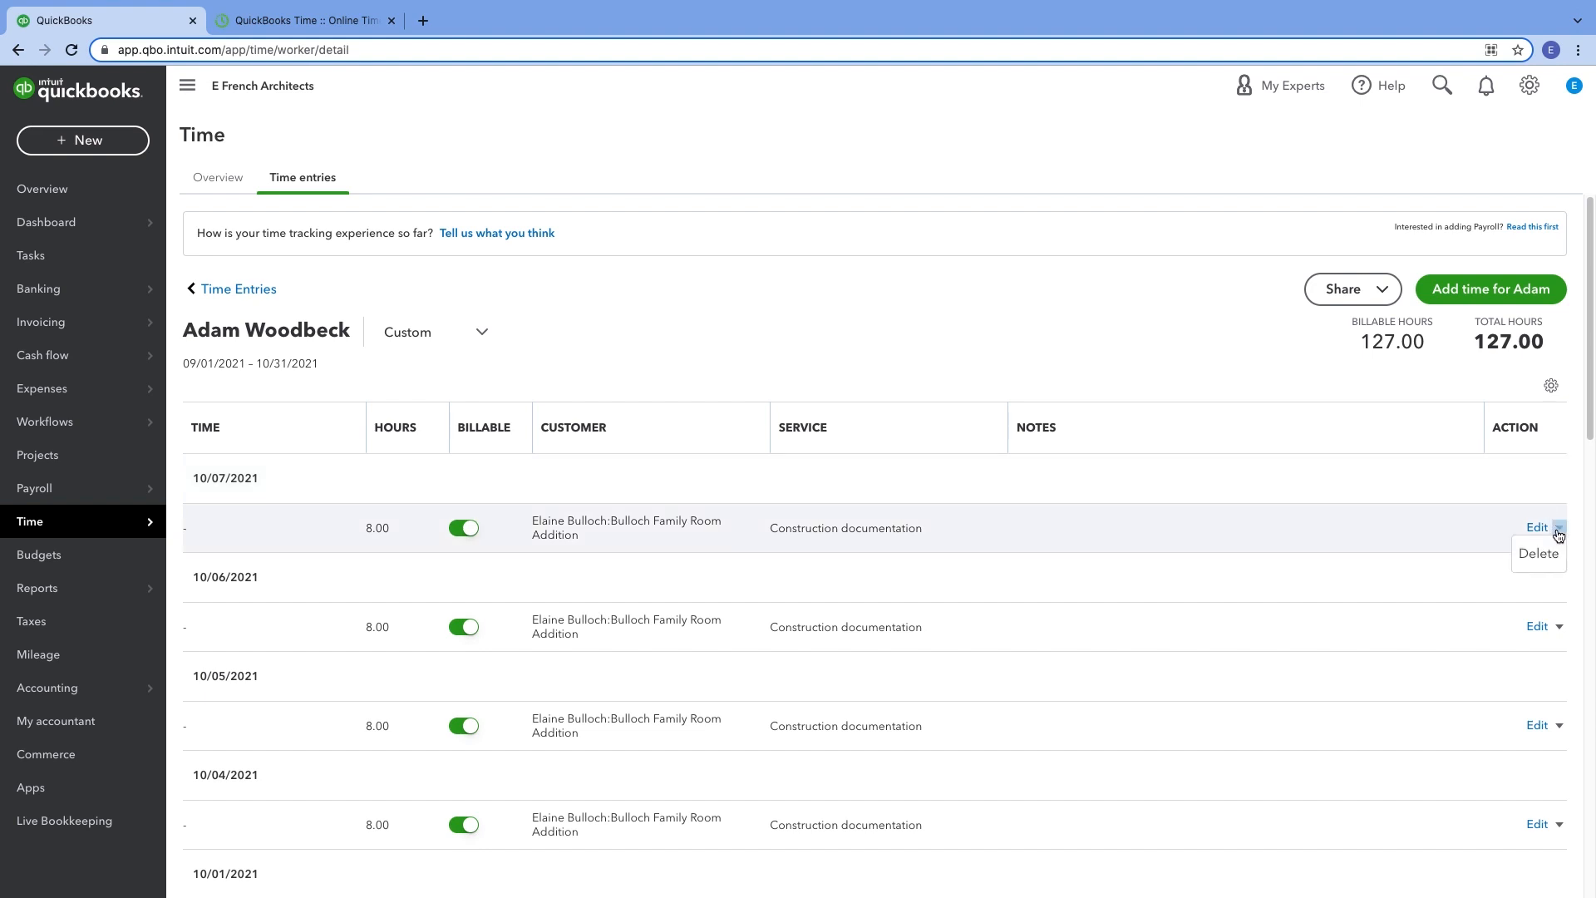
pyautogui.click(1536, 527)
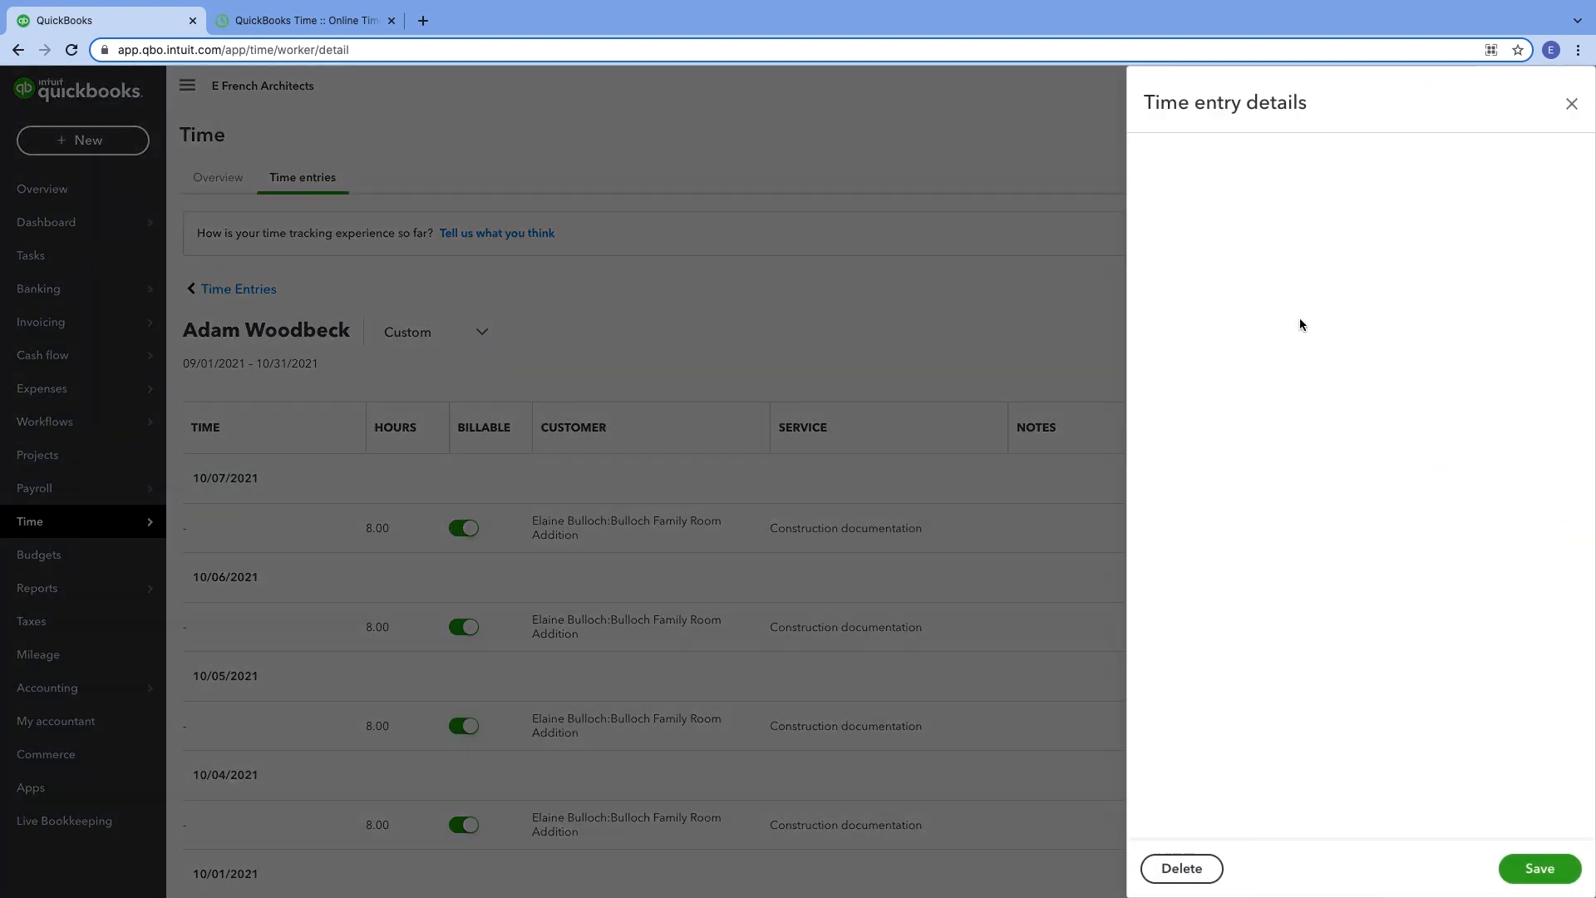
pyautogui.click(1336, 262)
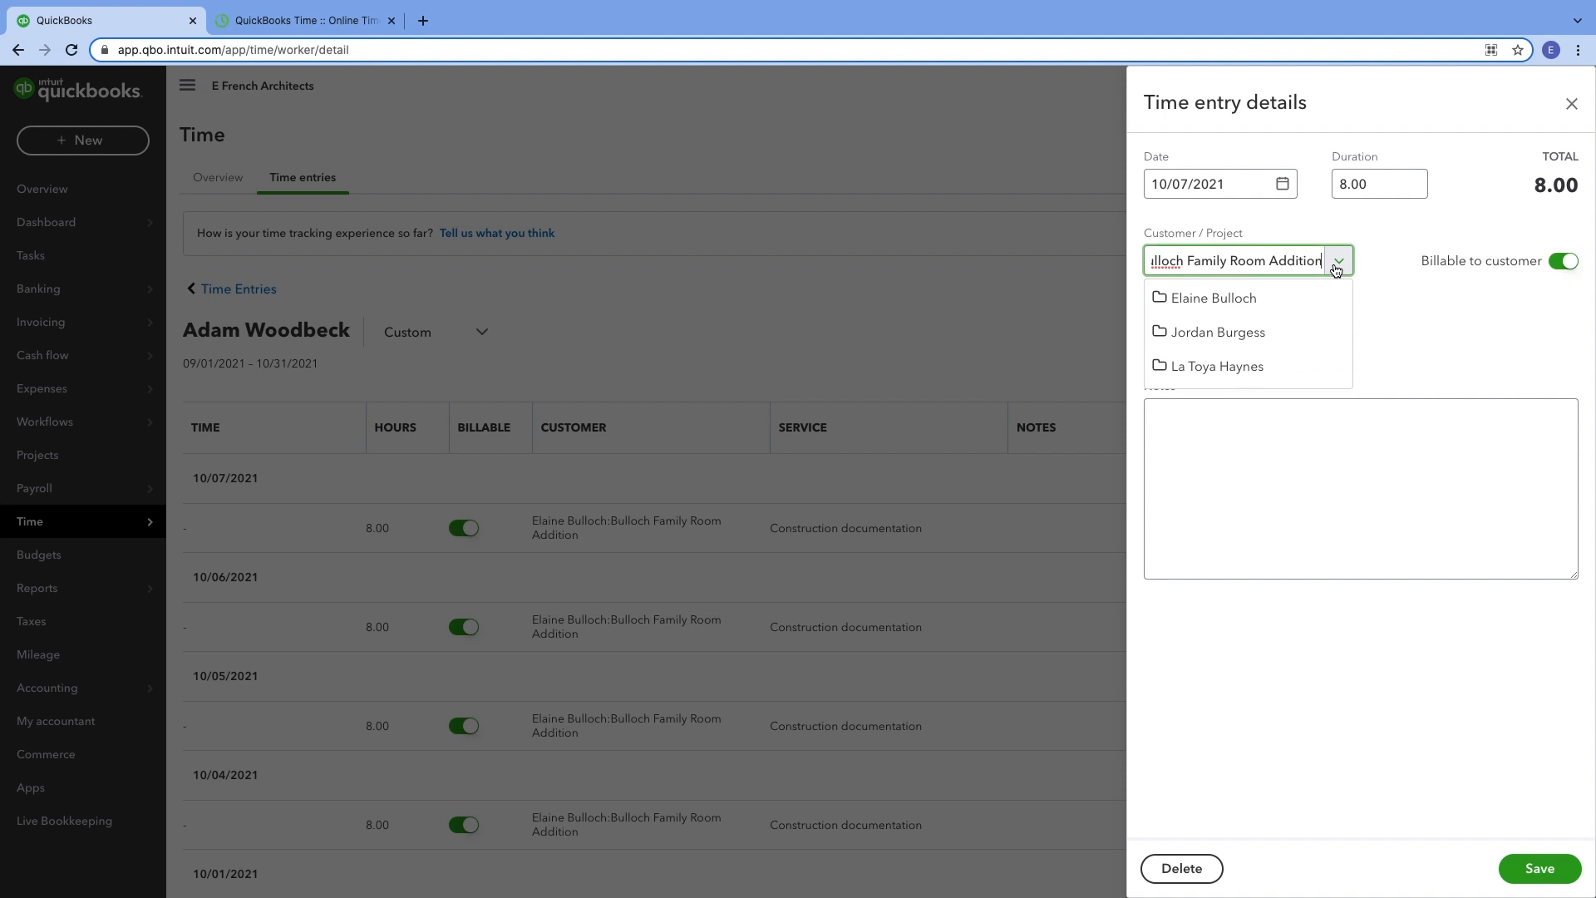
pyautogui.click(1252, 340)
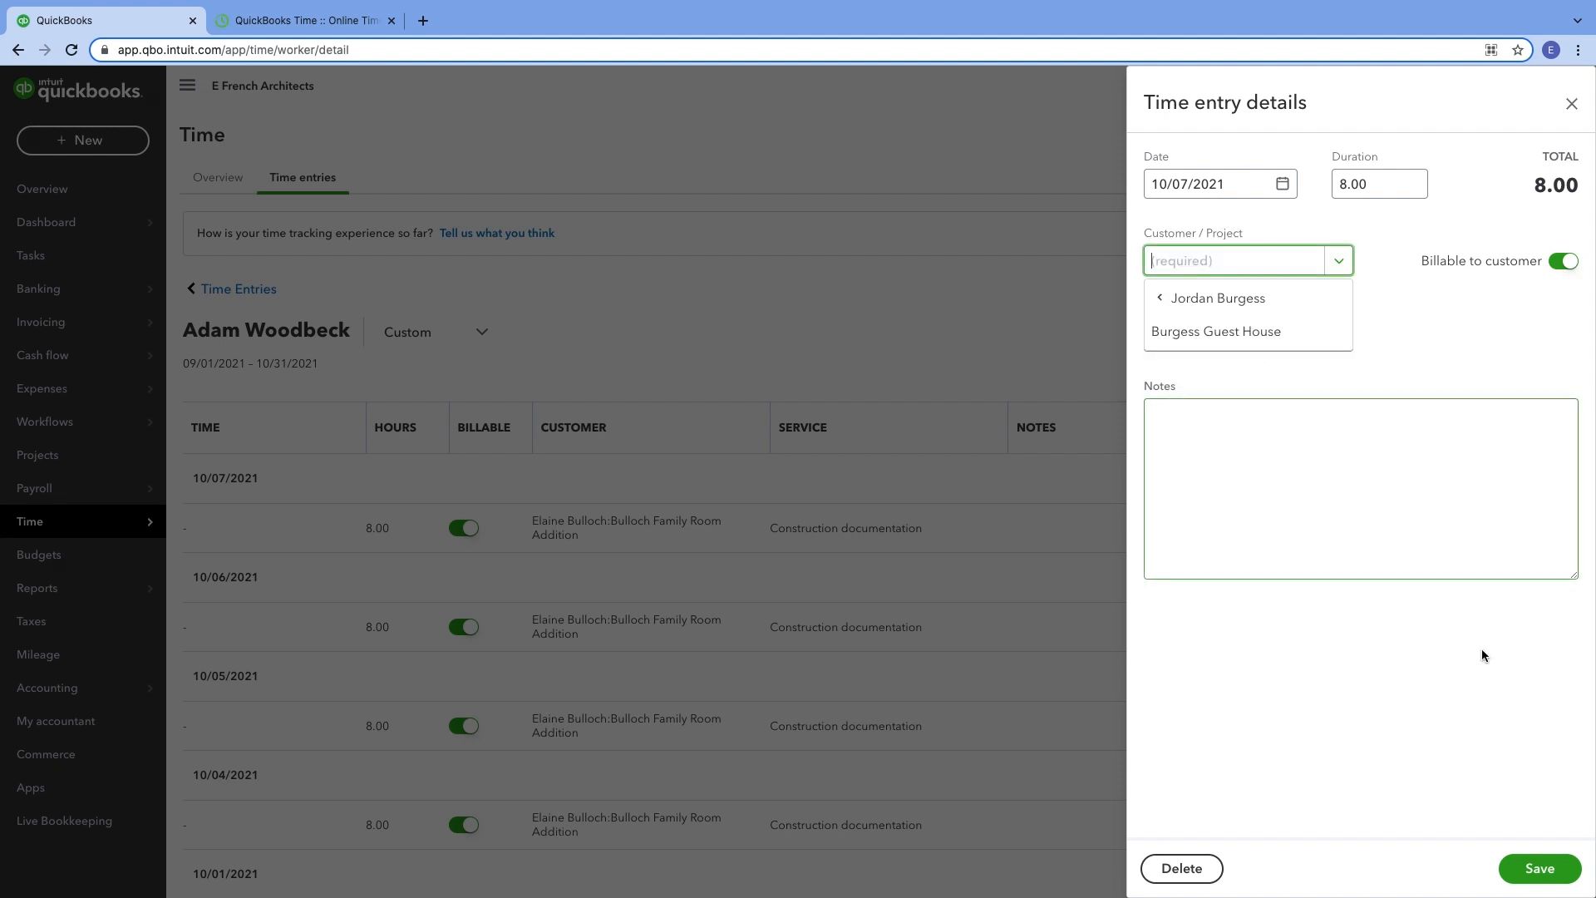
pyautogui.click(1206, 333)
pyautogui.click(1543, 867)
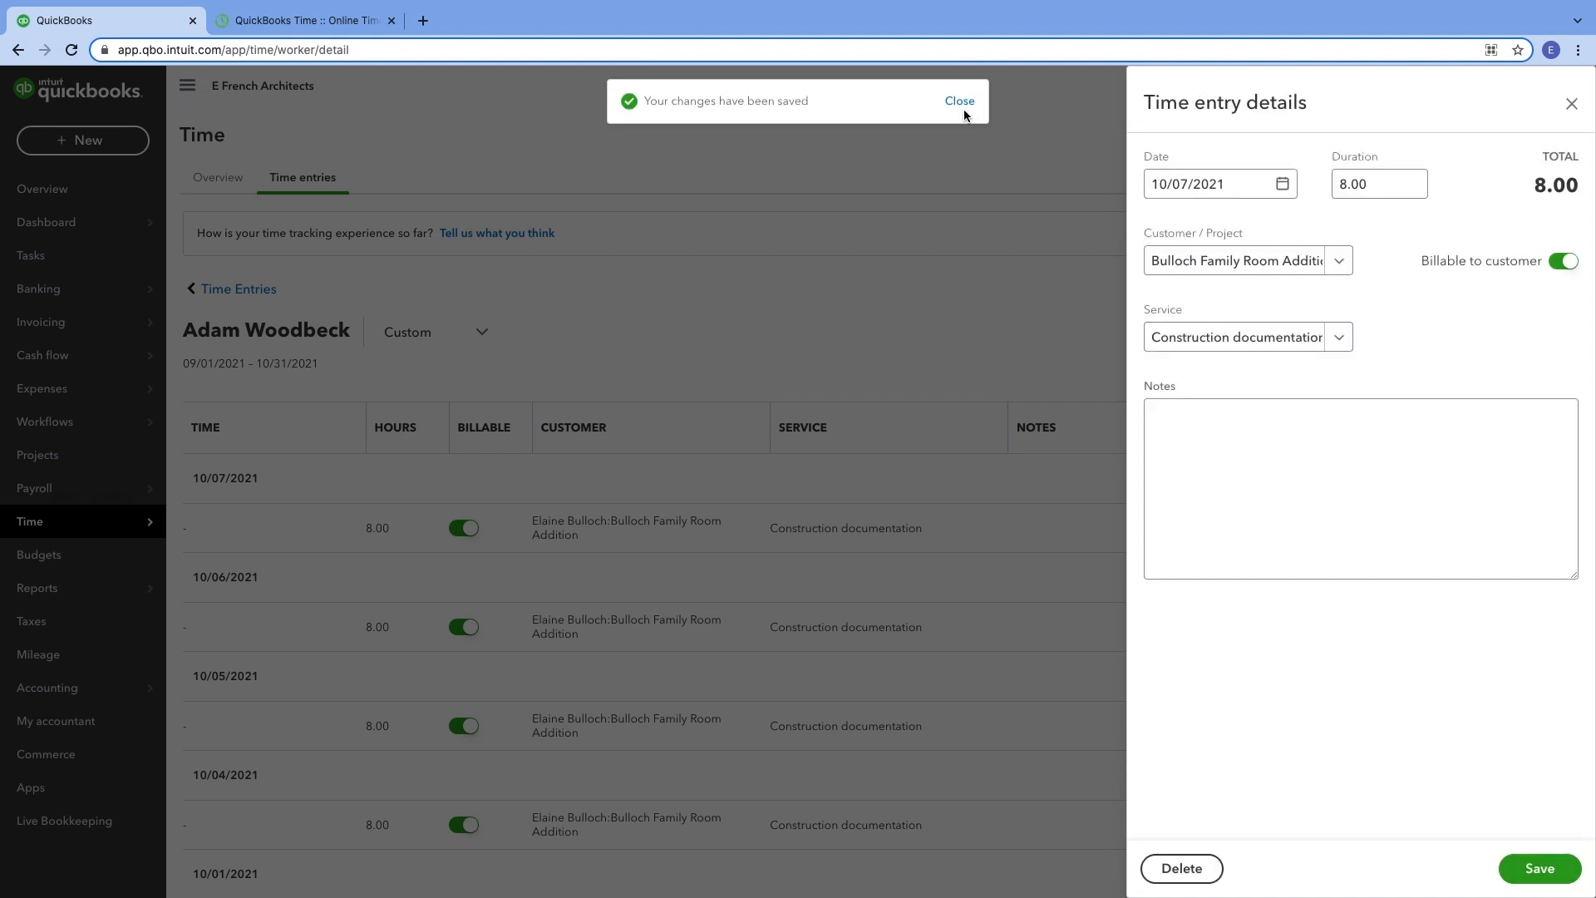
pyautogui.click(961, 103)
pyautogui.click(1571, 108)
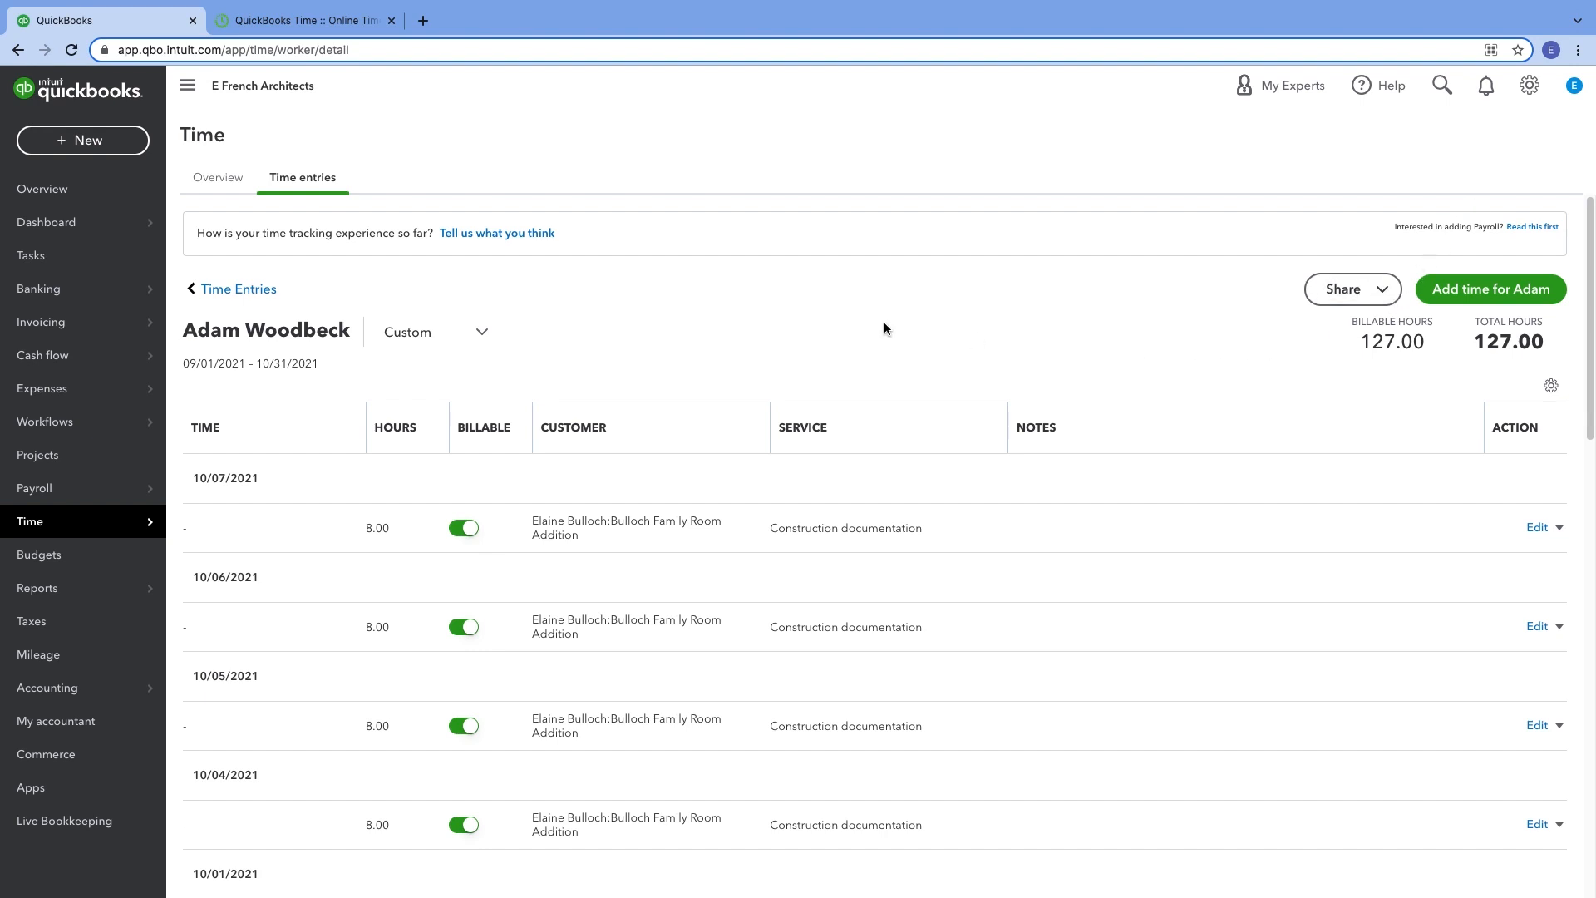
# Step: Return to all time entries and approve the time of all employees for 09/01/2021 to 10/31/2021
pyautogui.click(239, 288)
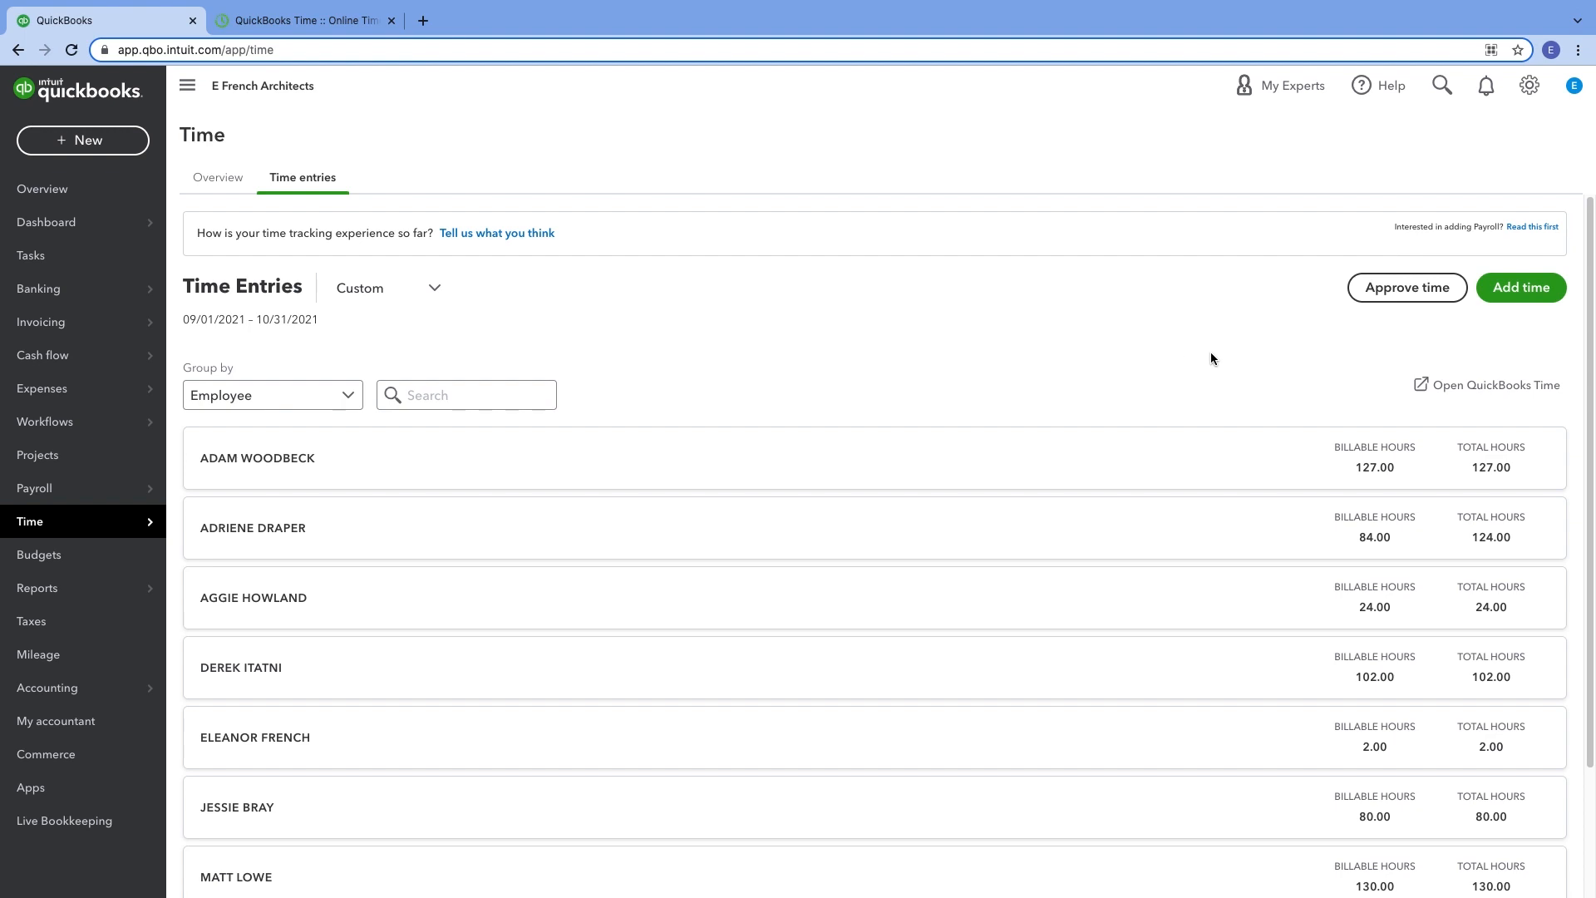
pyautogui.click(1397, 288)
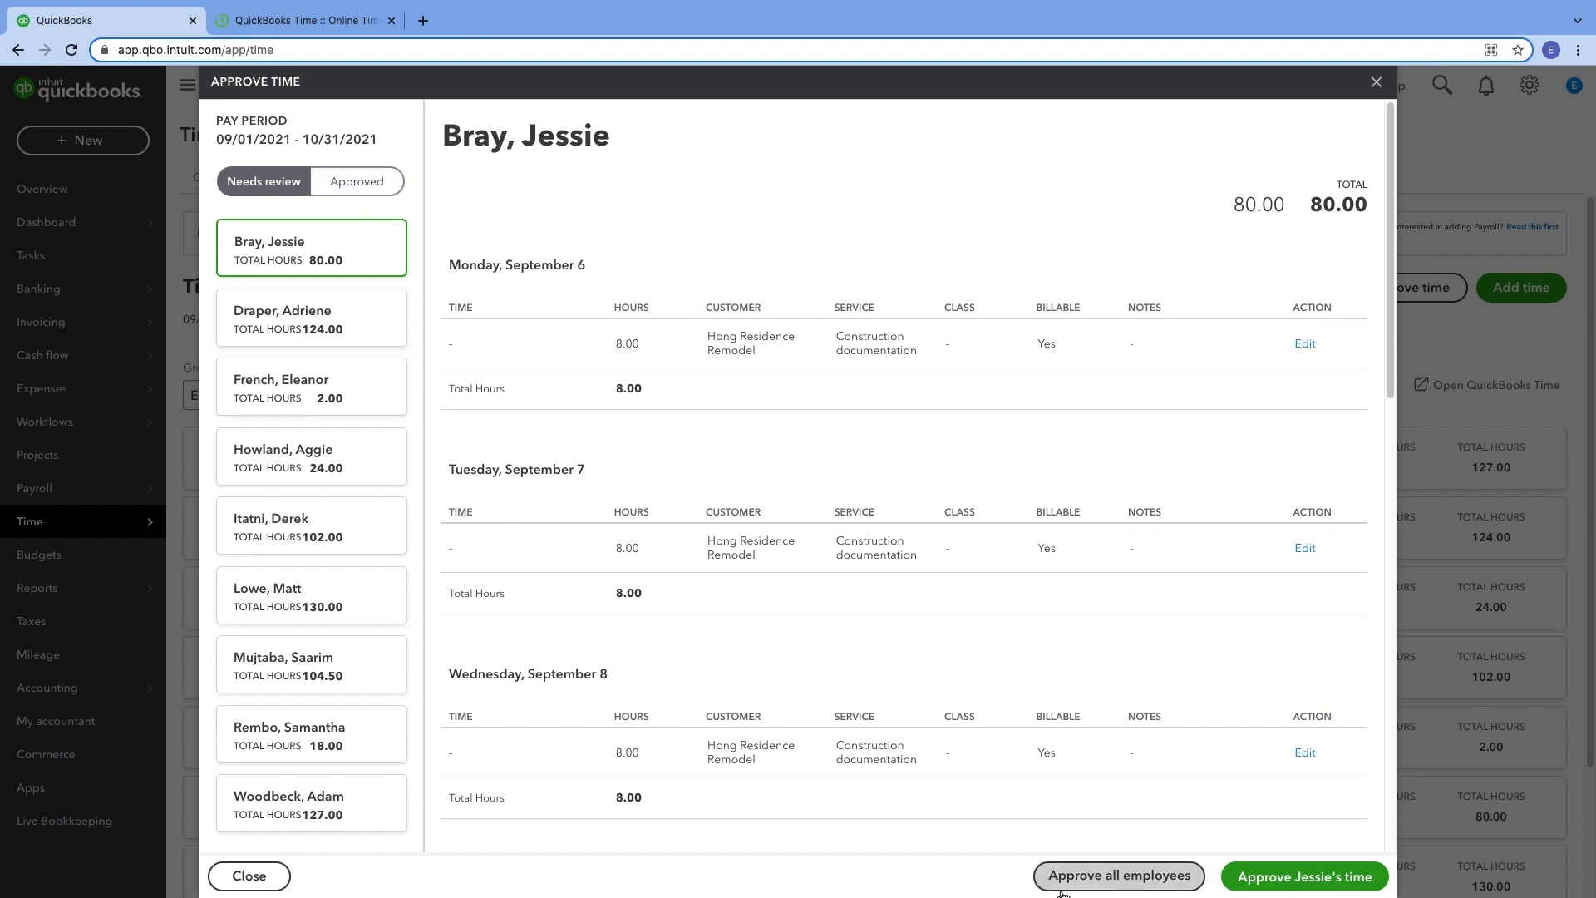
pyautogui.click(1122, 875)
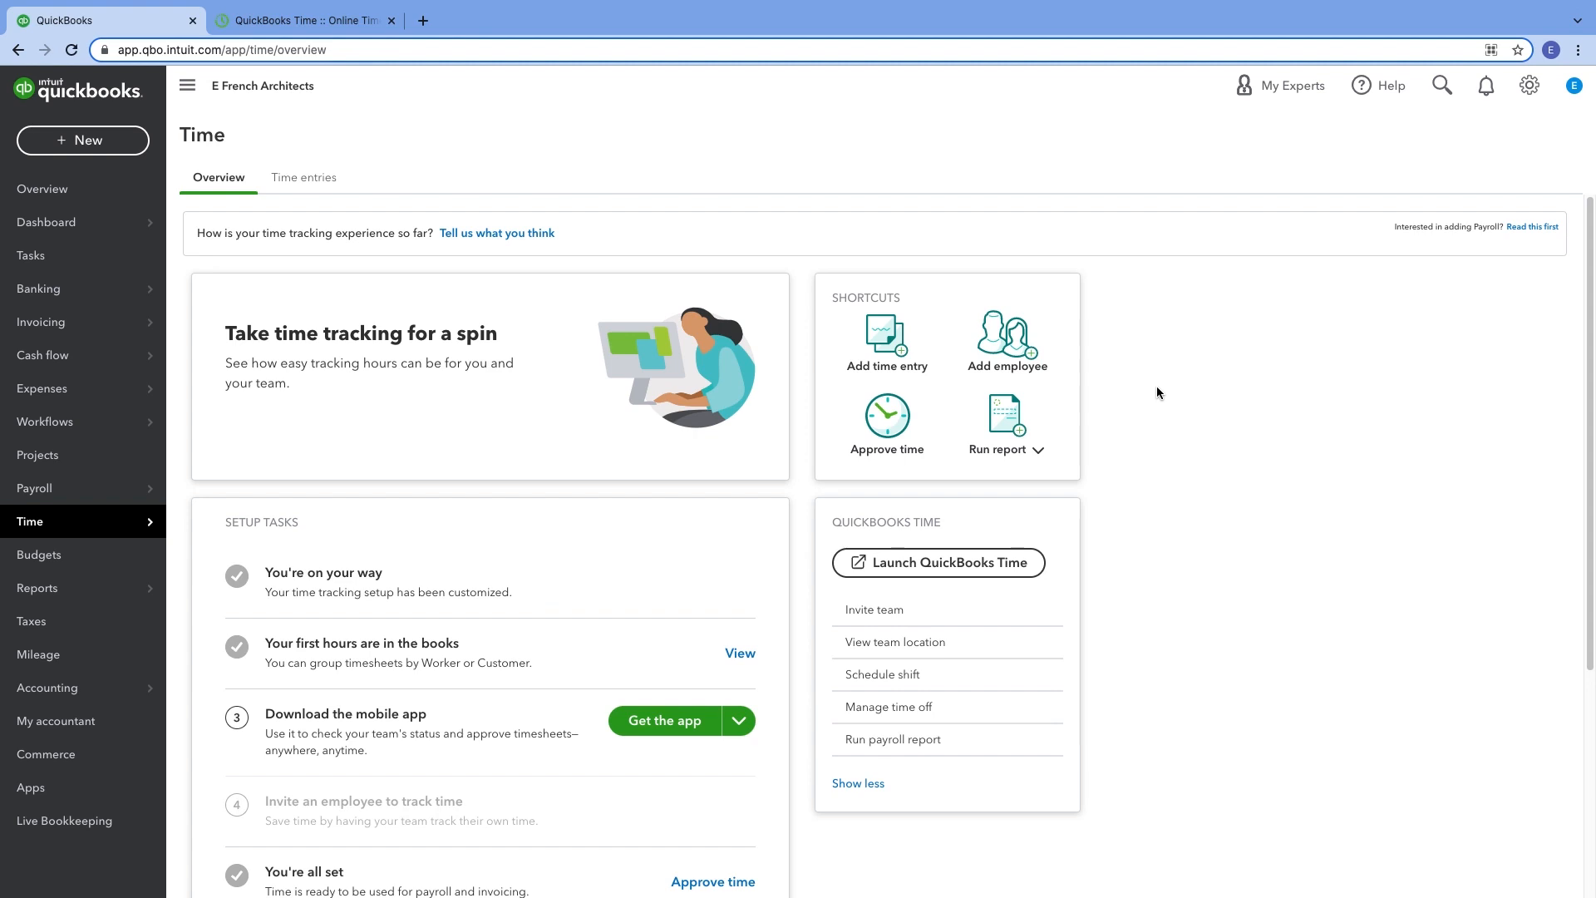
# Step: Open the Unbilled Time report from the time overview and run it grouped by Quarter
pyautogui.click(1006, 447)
pyautogui.click(971, 575)
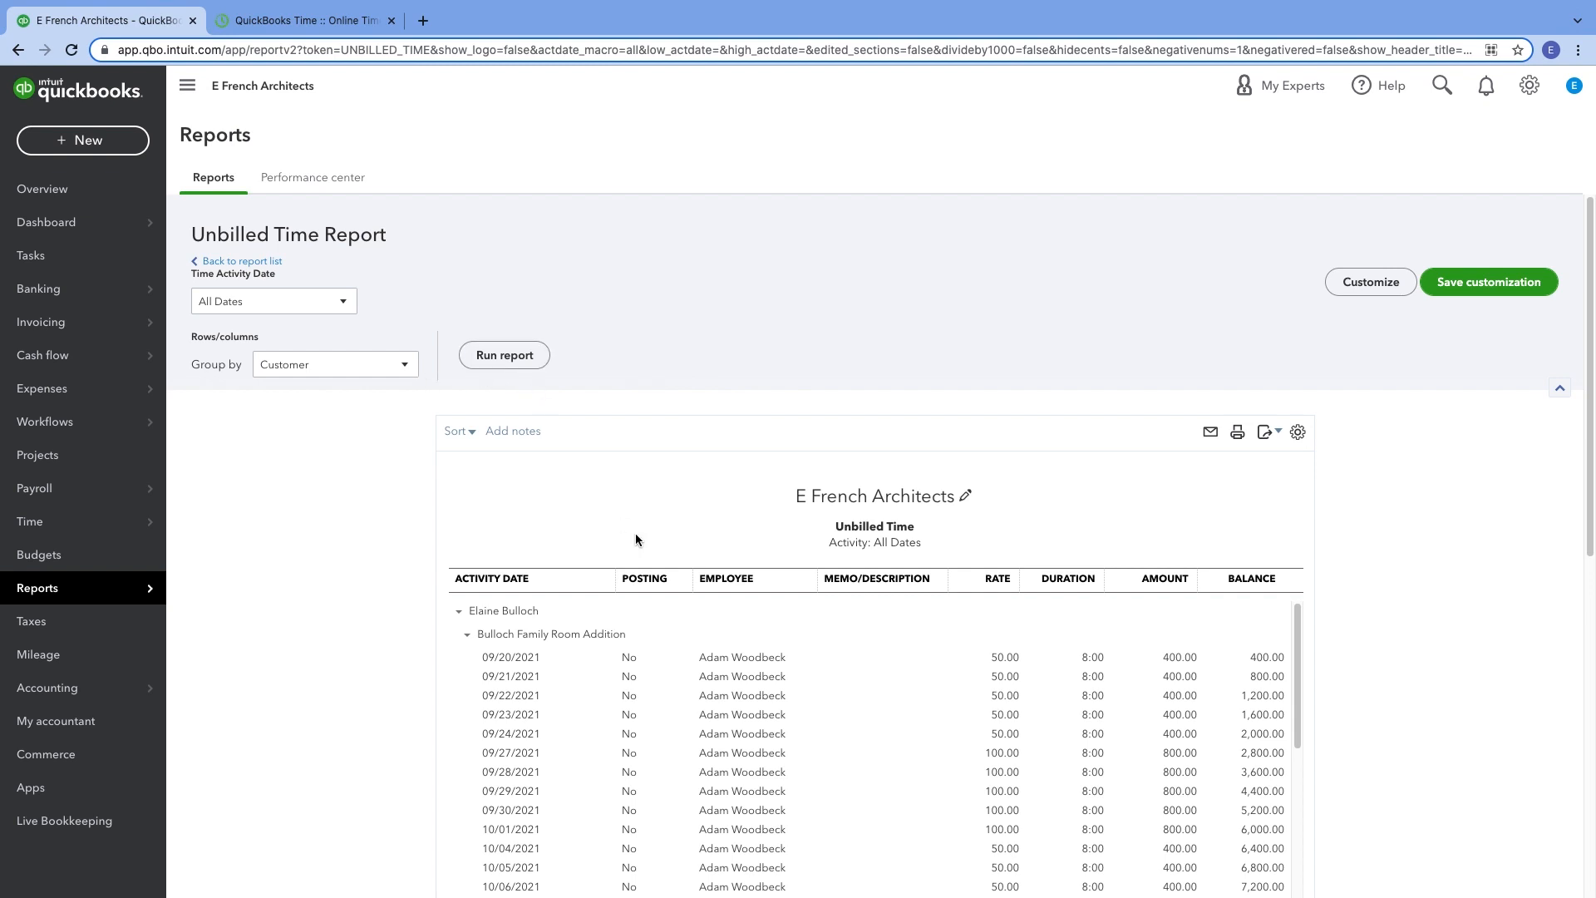
pyautogui.click(389, 366)
pyautogui.click(368, 588)
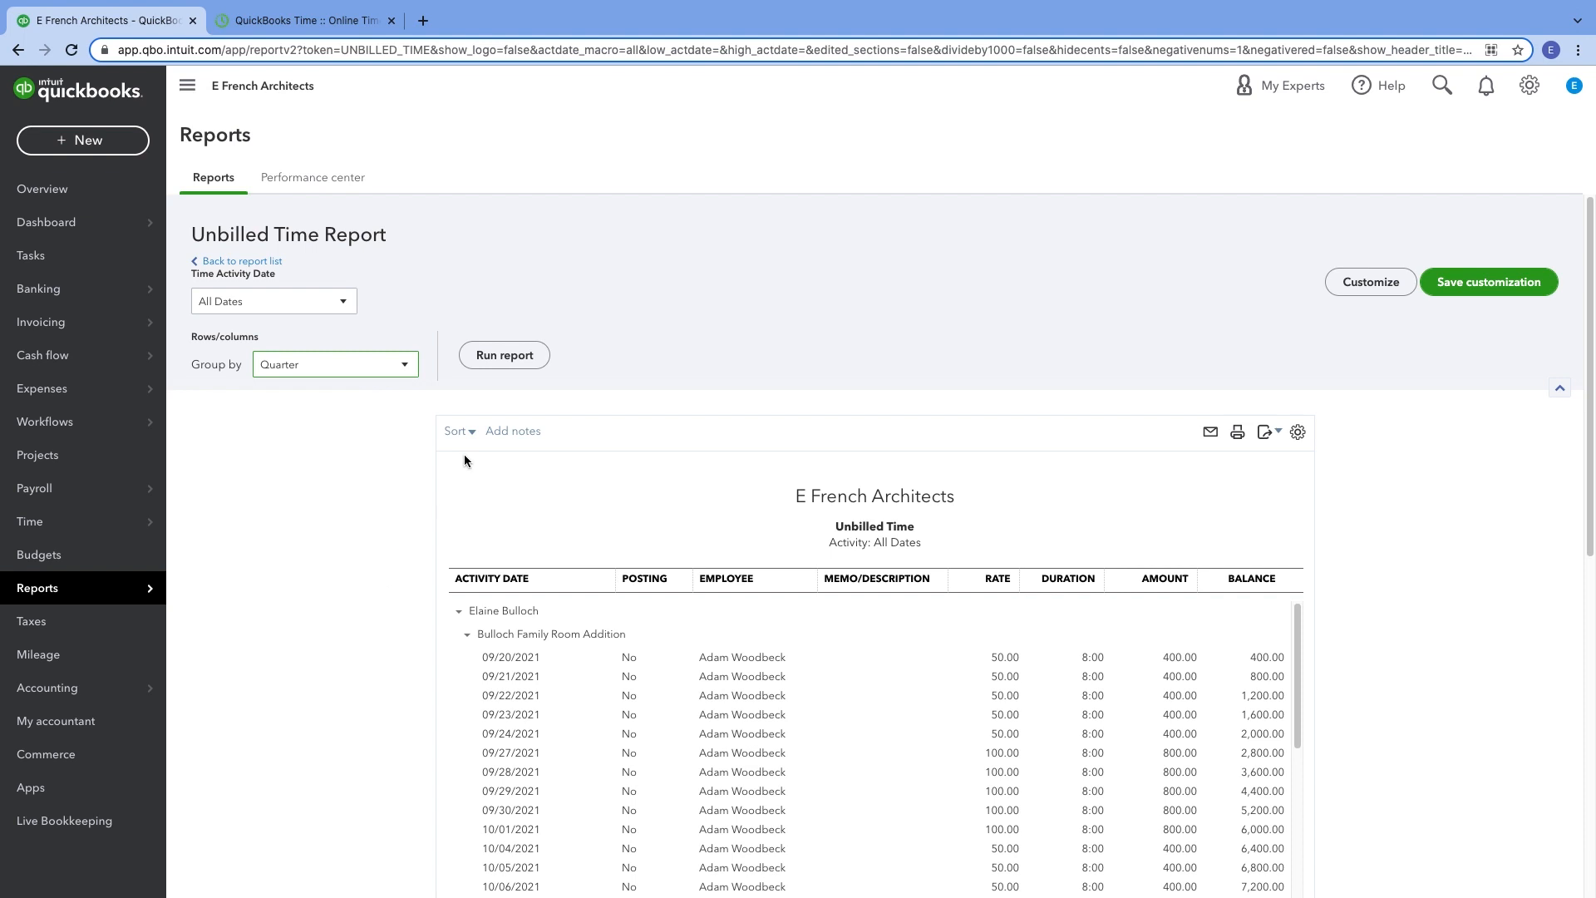
pyautogui.click(509, 356)
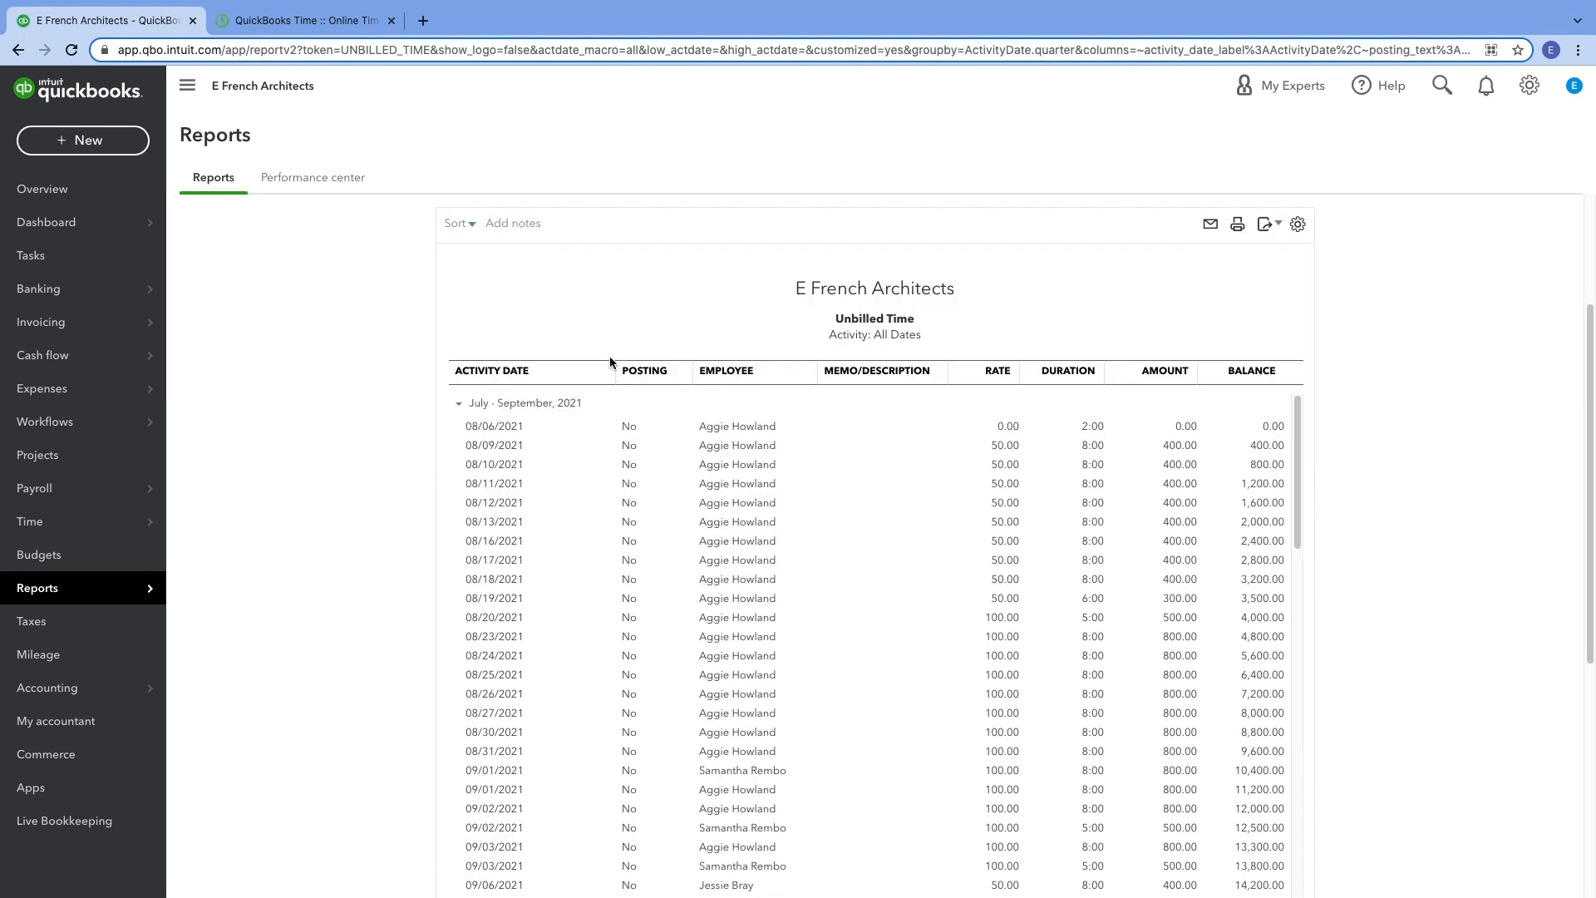
# Step: Open the list of invoices in Invoicing
pyautogui.click(150, 330)
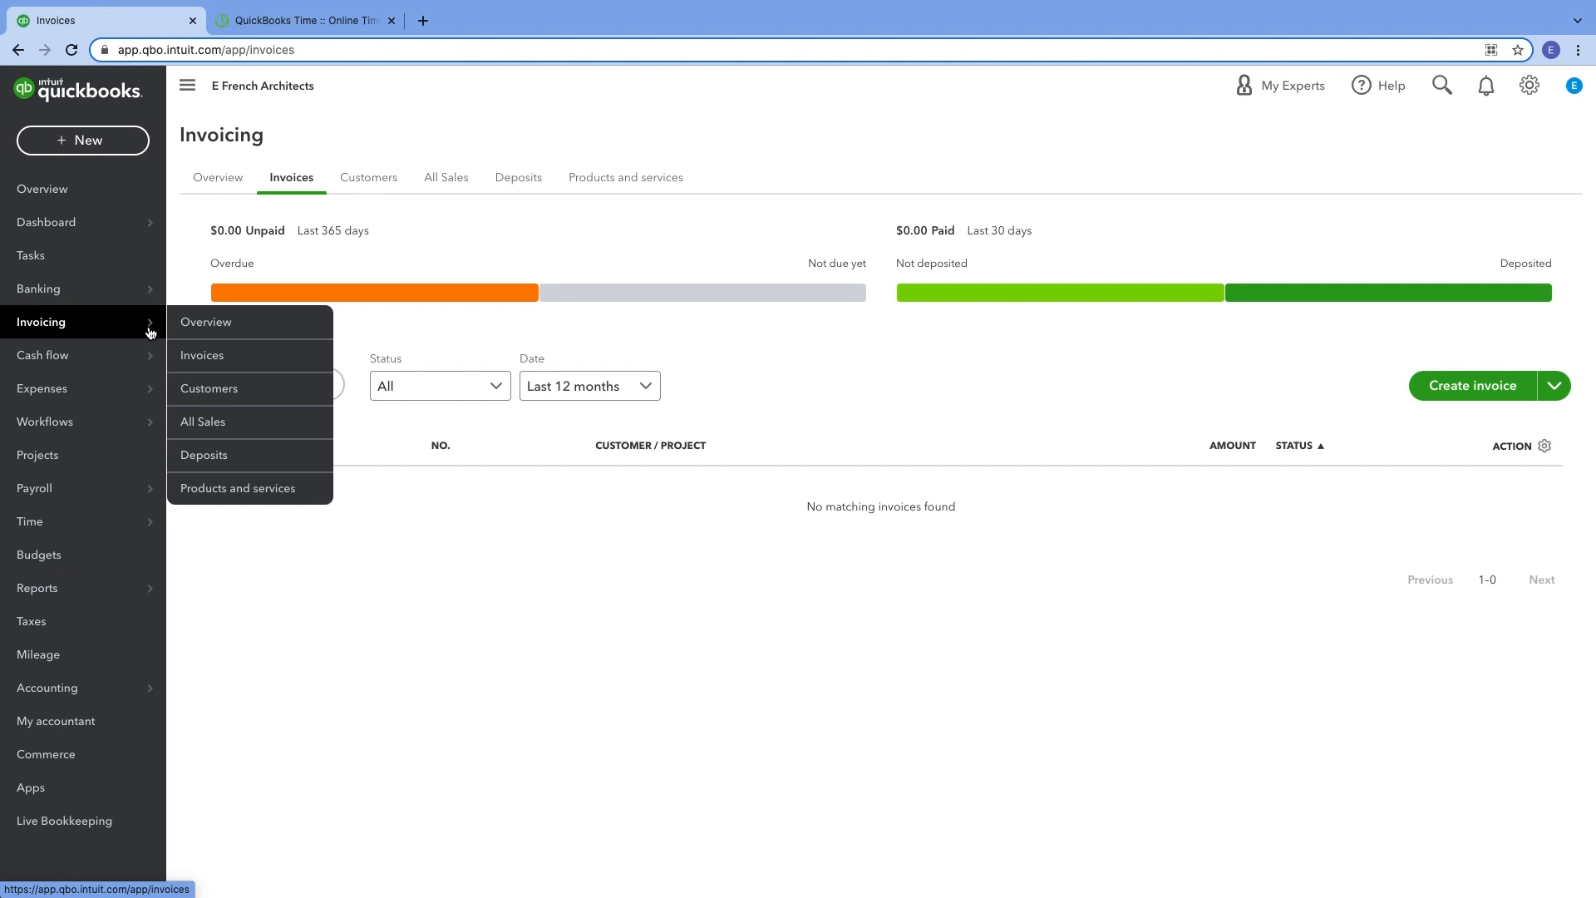
pyautogui.click(201, 366)
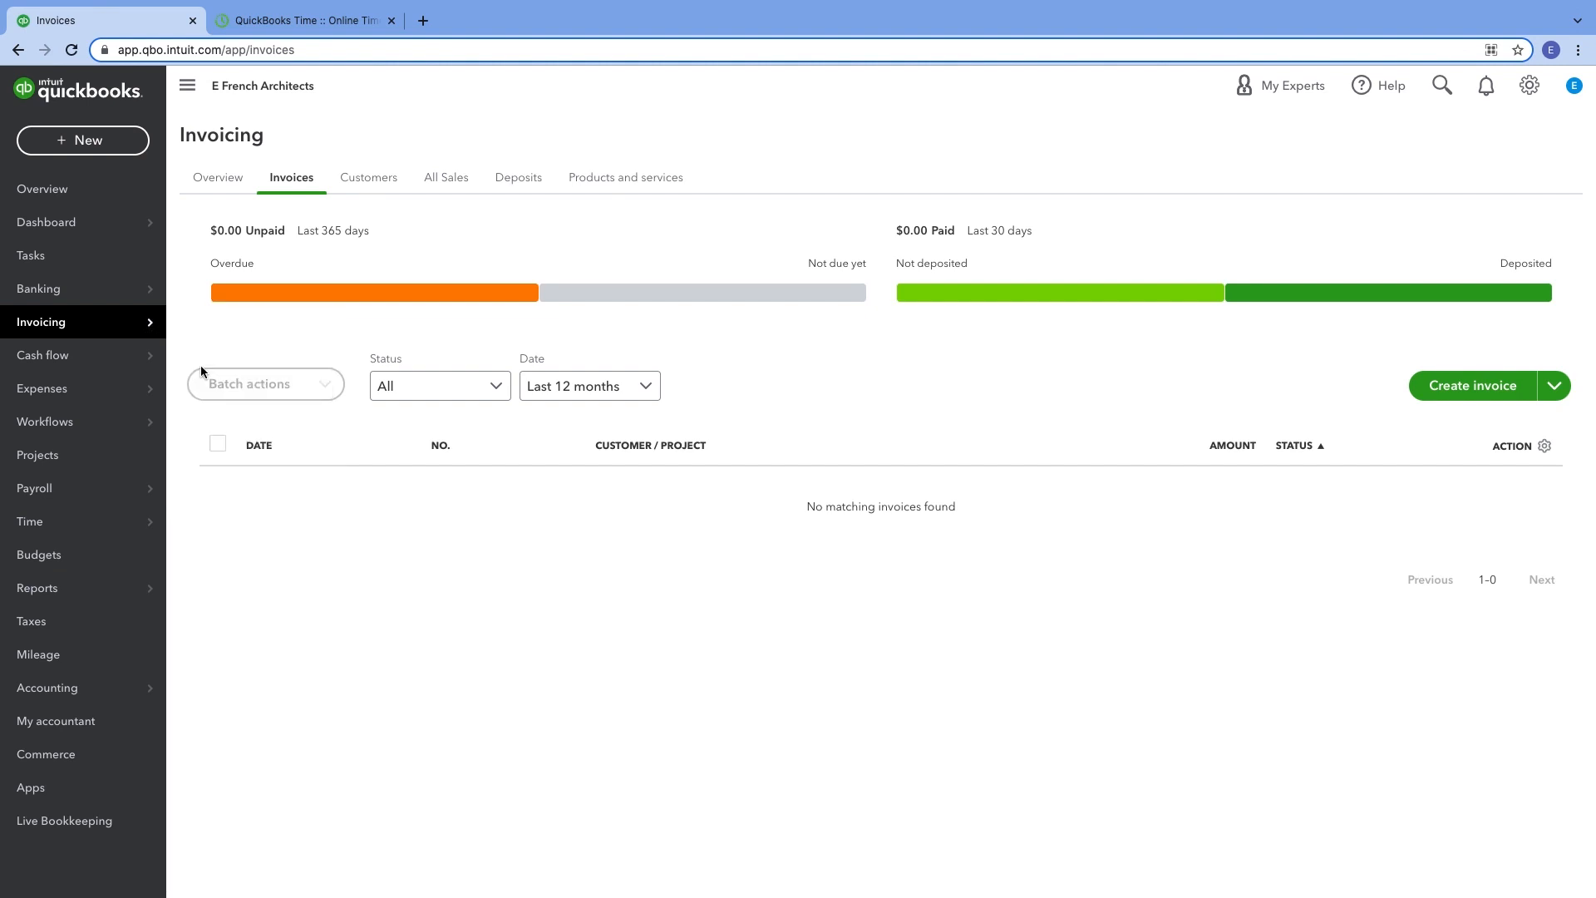
# Step: Create an invoice for the customer of the Family Room Addition project and add all of its billable time, grouped by service
pyautogui.click(360, 183)
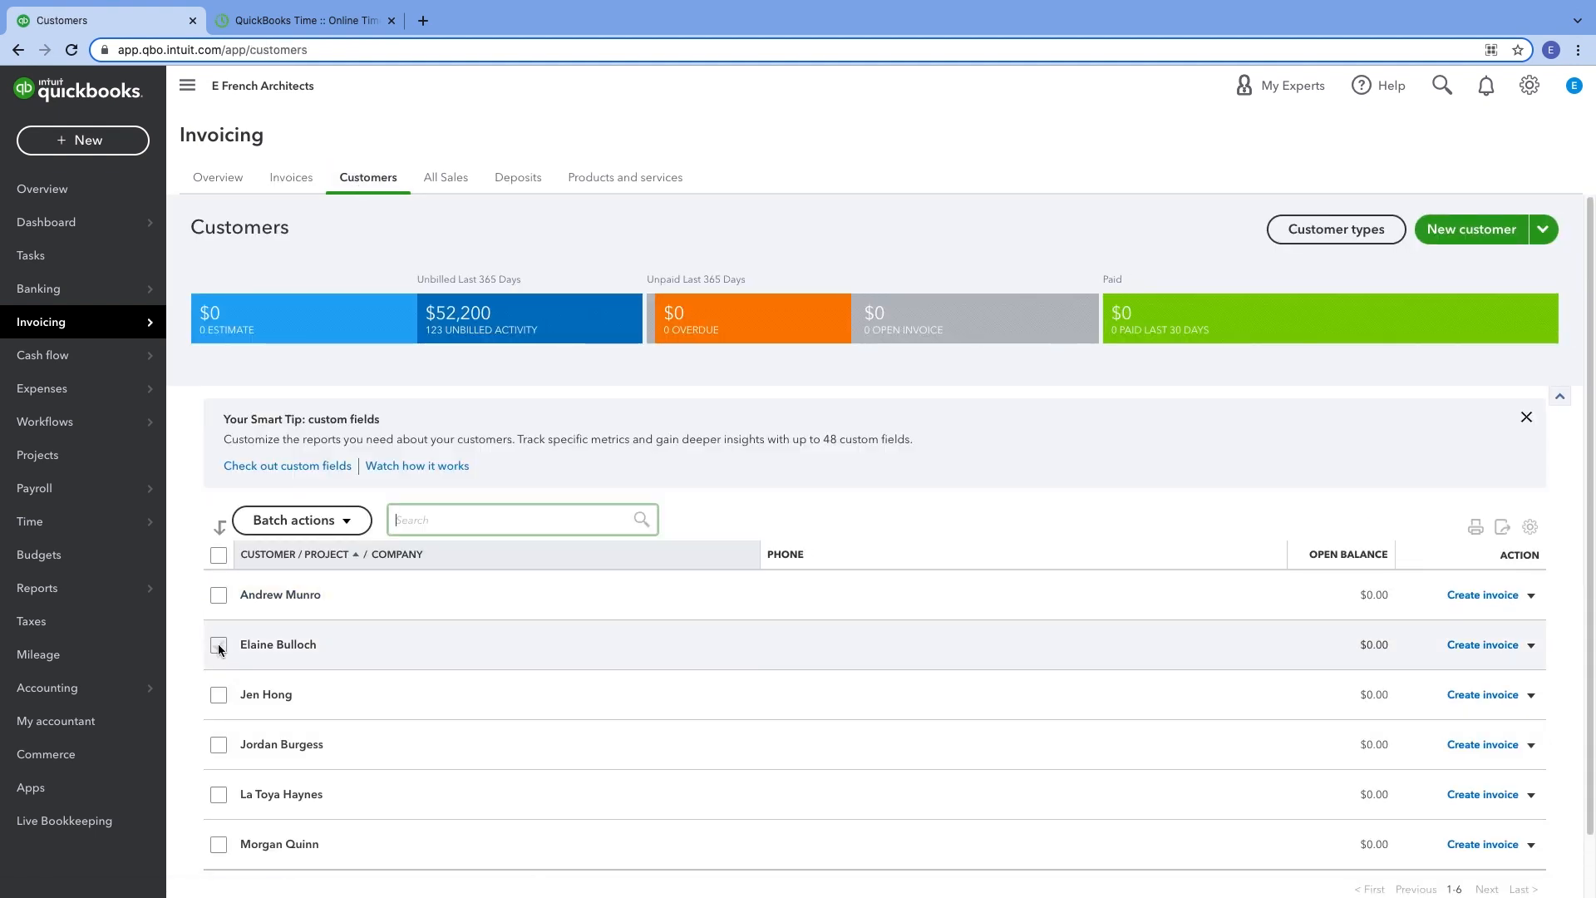
pyautogui.click(1493, 650)
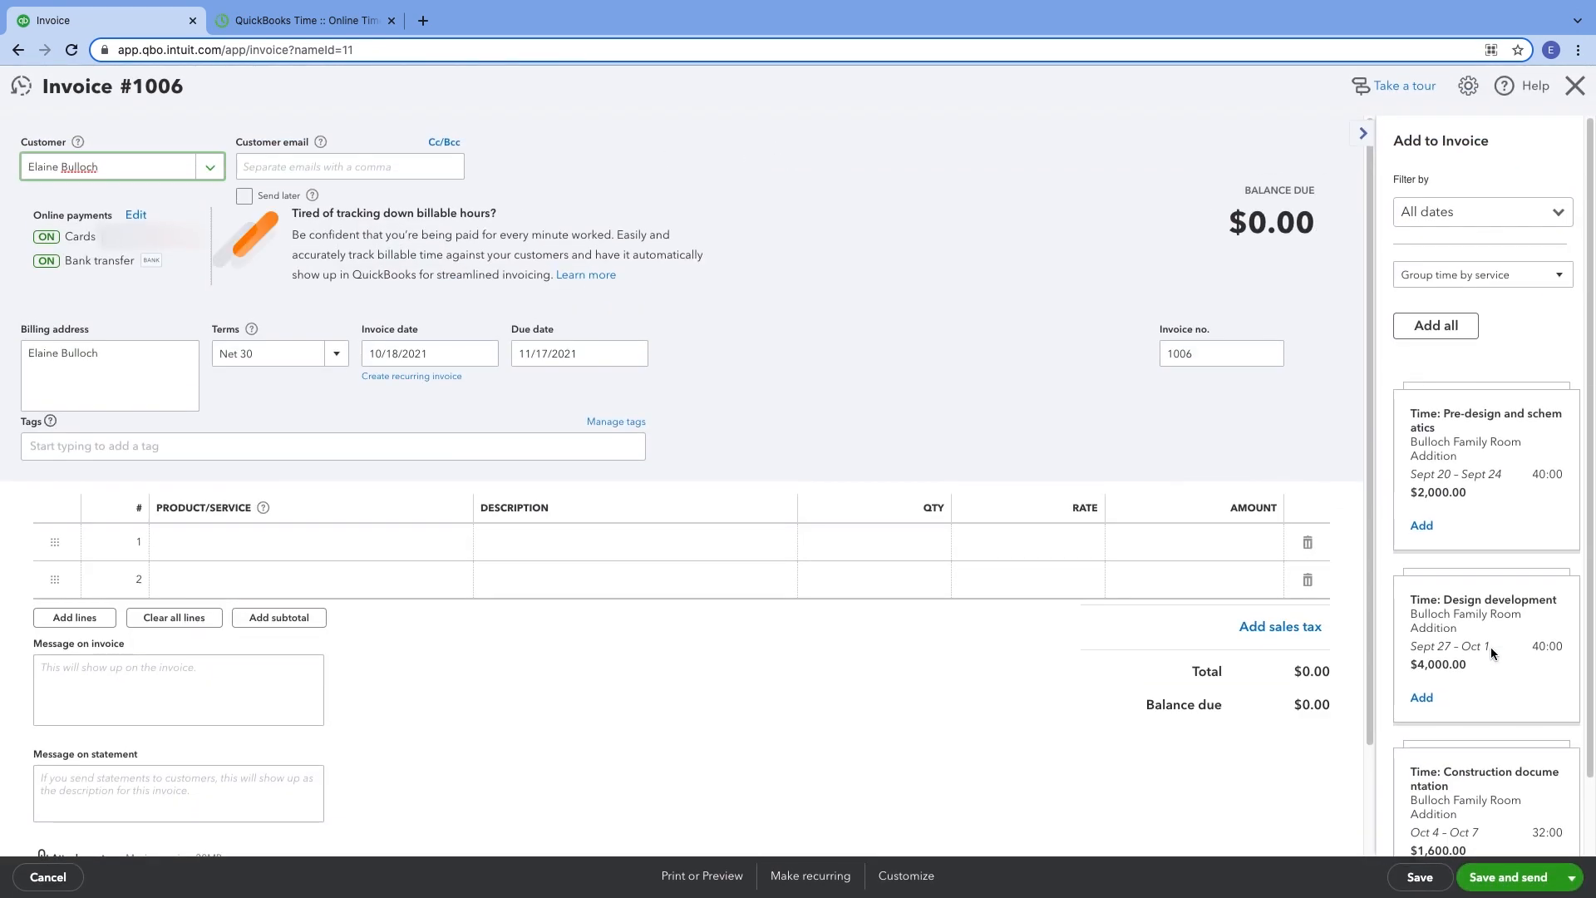
pyautogui.click(1453, 327)
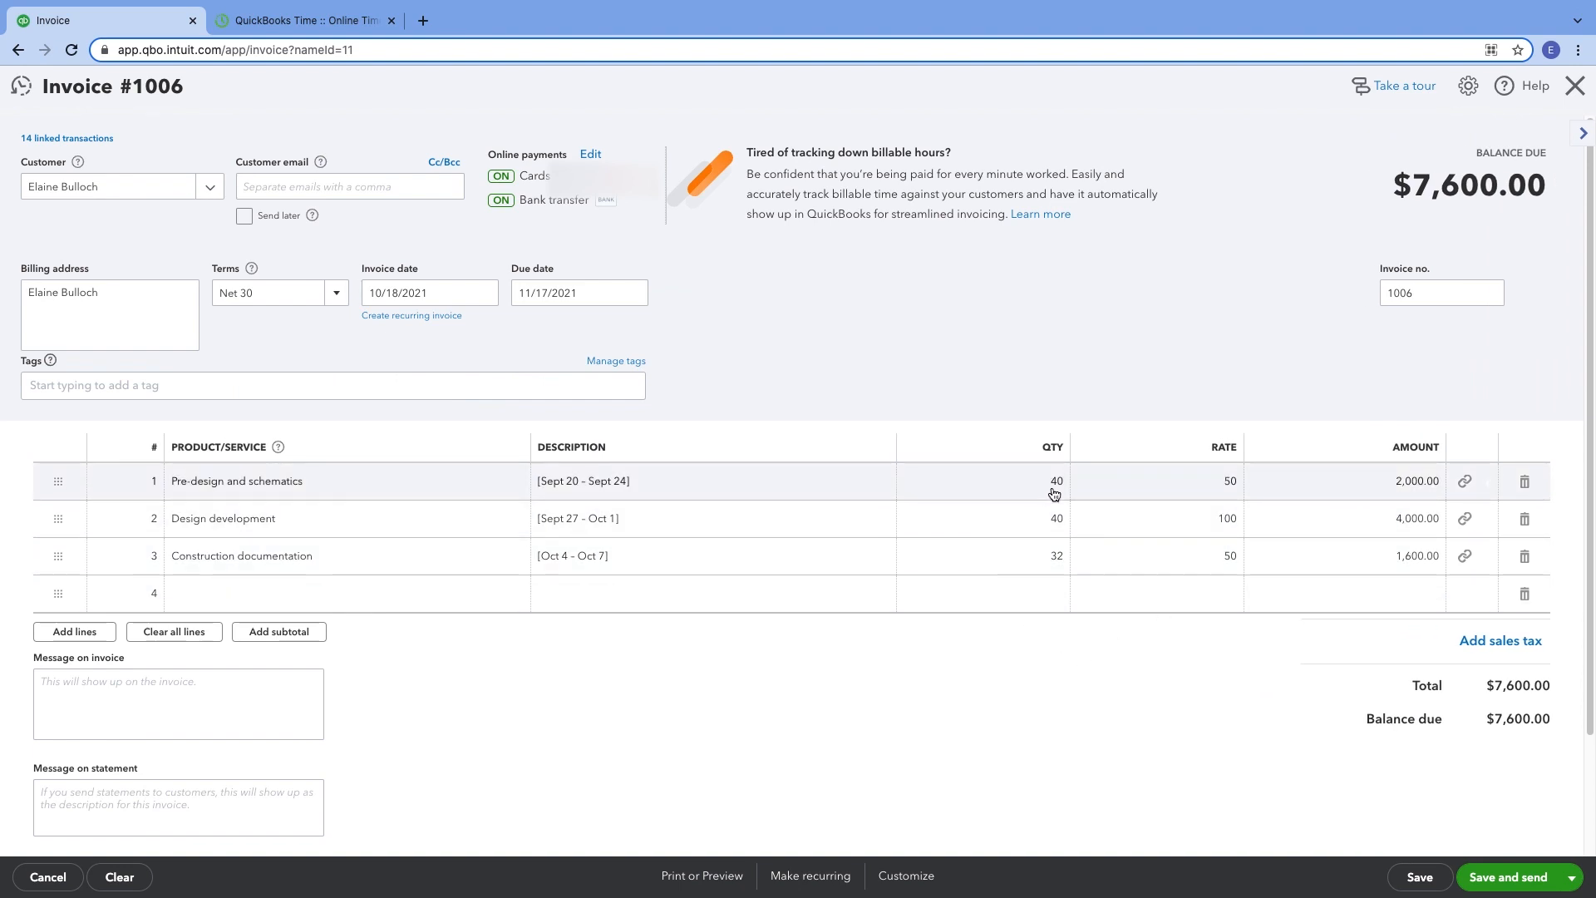
# Step: Set the quantity of the Pre-design and schematics invoice line to 35
pyautogui.click(1054, 485)
pyautogui.write('35')
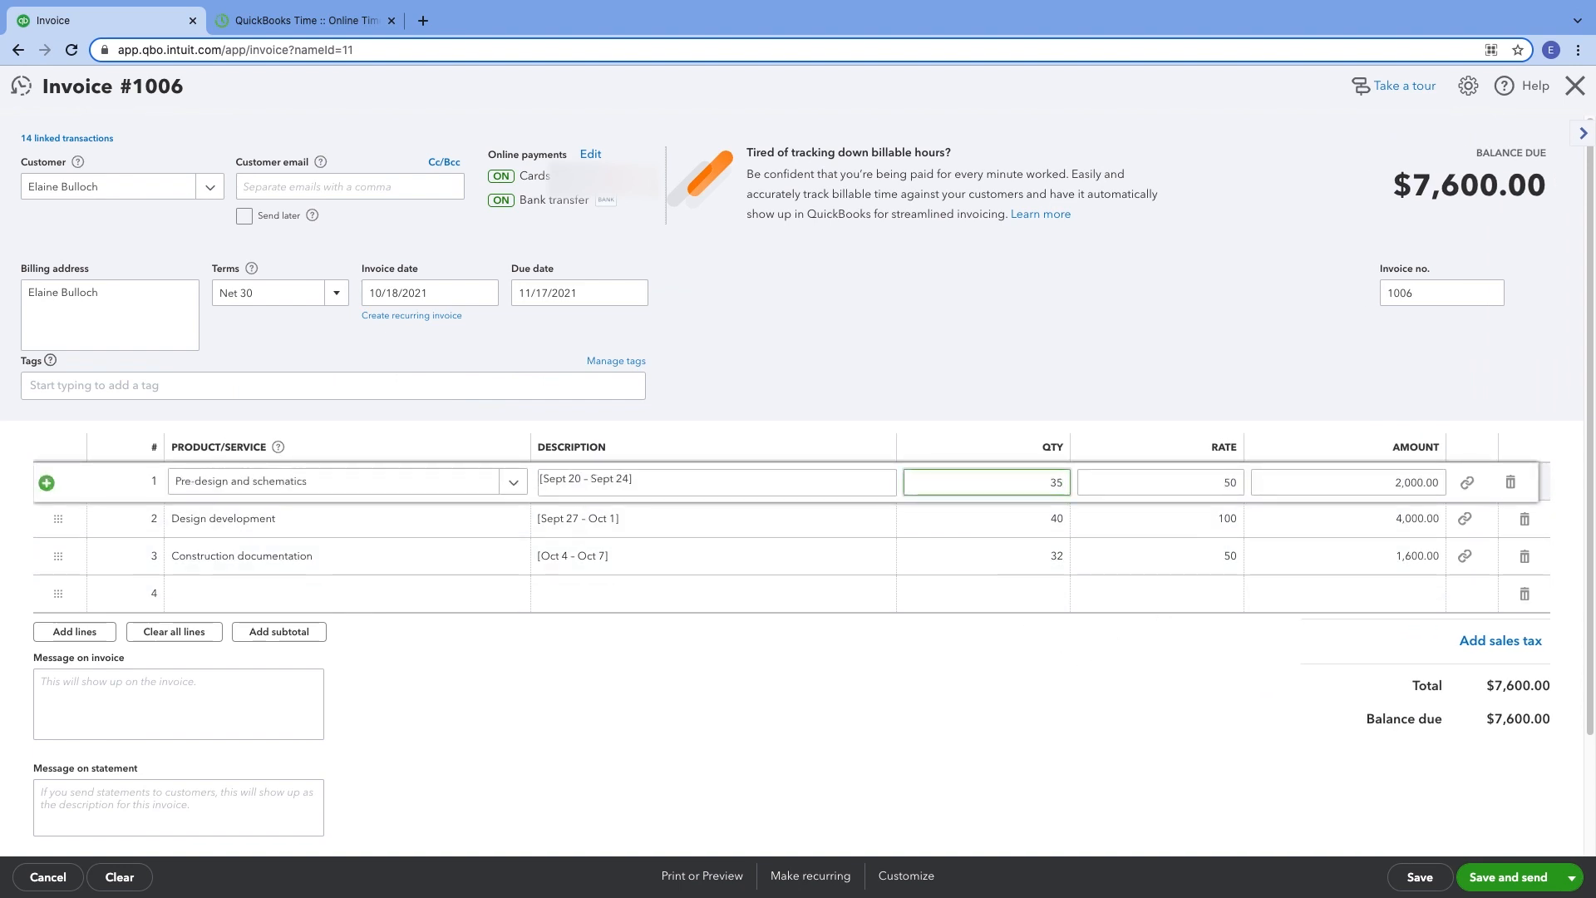
pyautogui.click(901, 365)
# Step: Replace the Pre-design and schematics line's description with "Initial design for customer review" and save the invoice
pyautogui.click(614, 489)
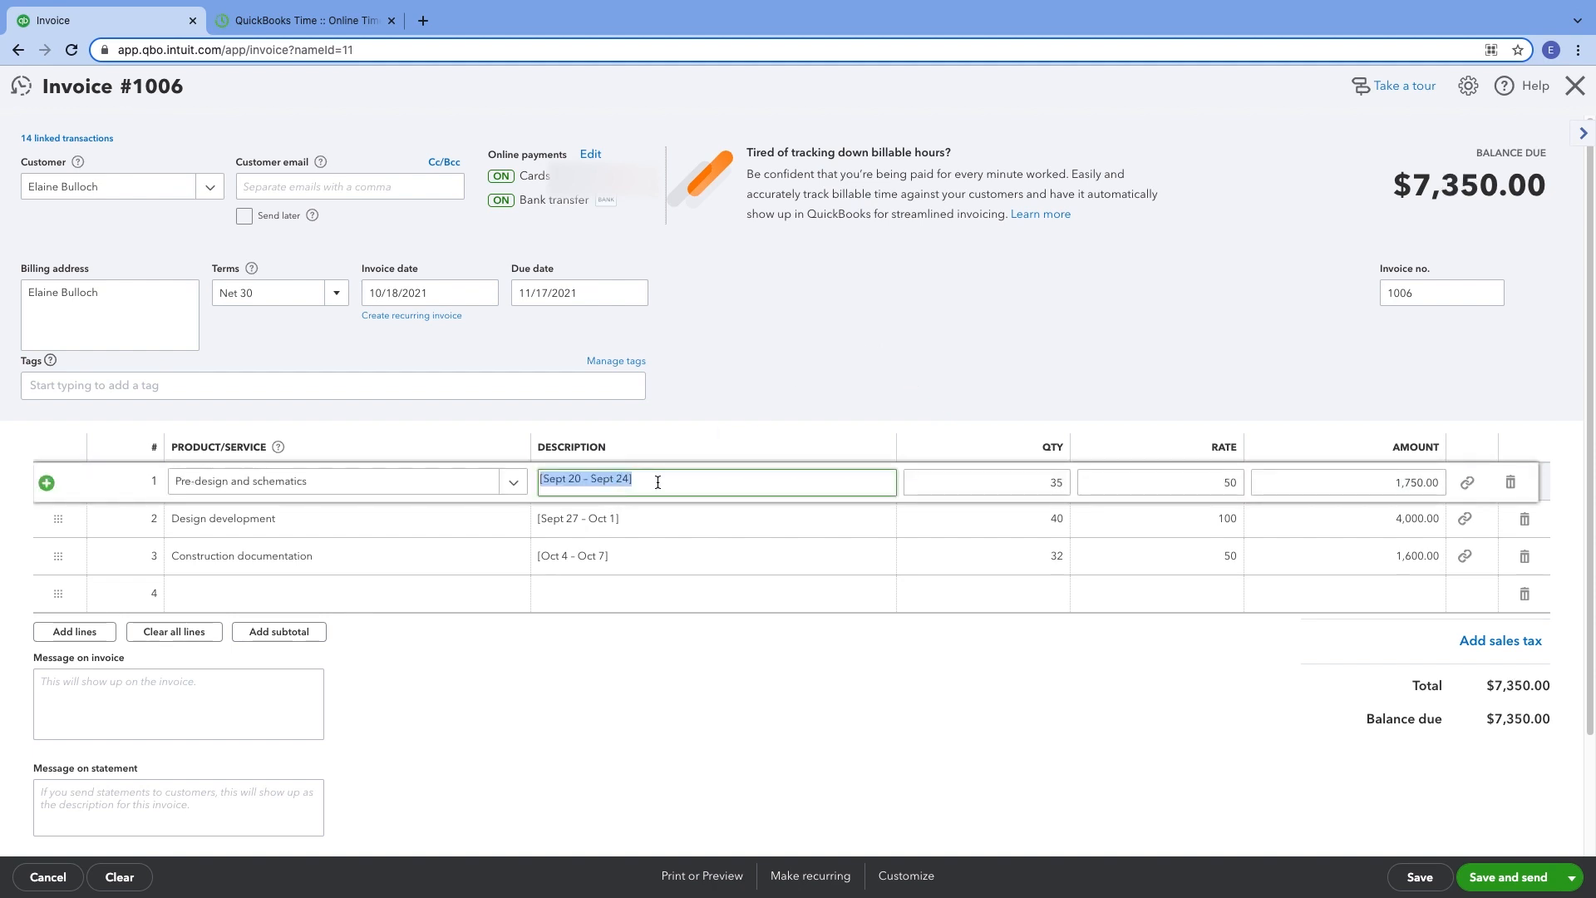
pyautogui.write('Initial design for customer review')
pyautogui.click(1199, 702)
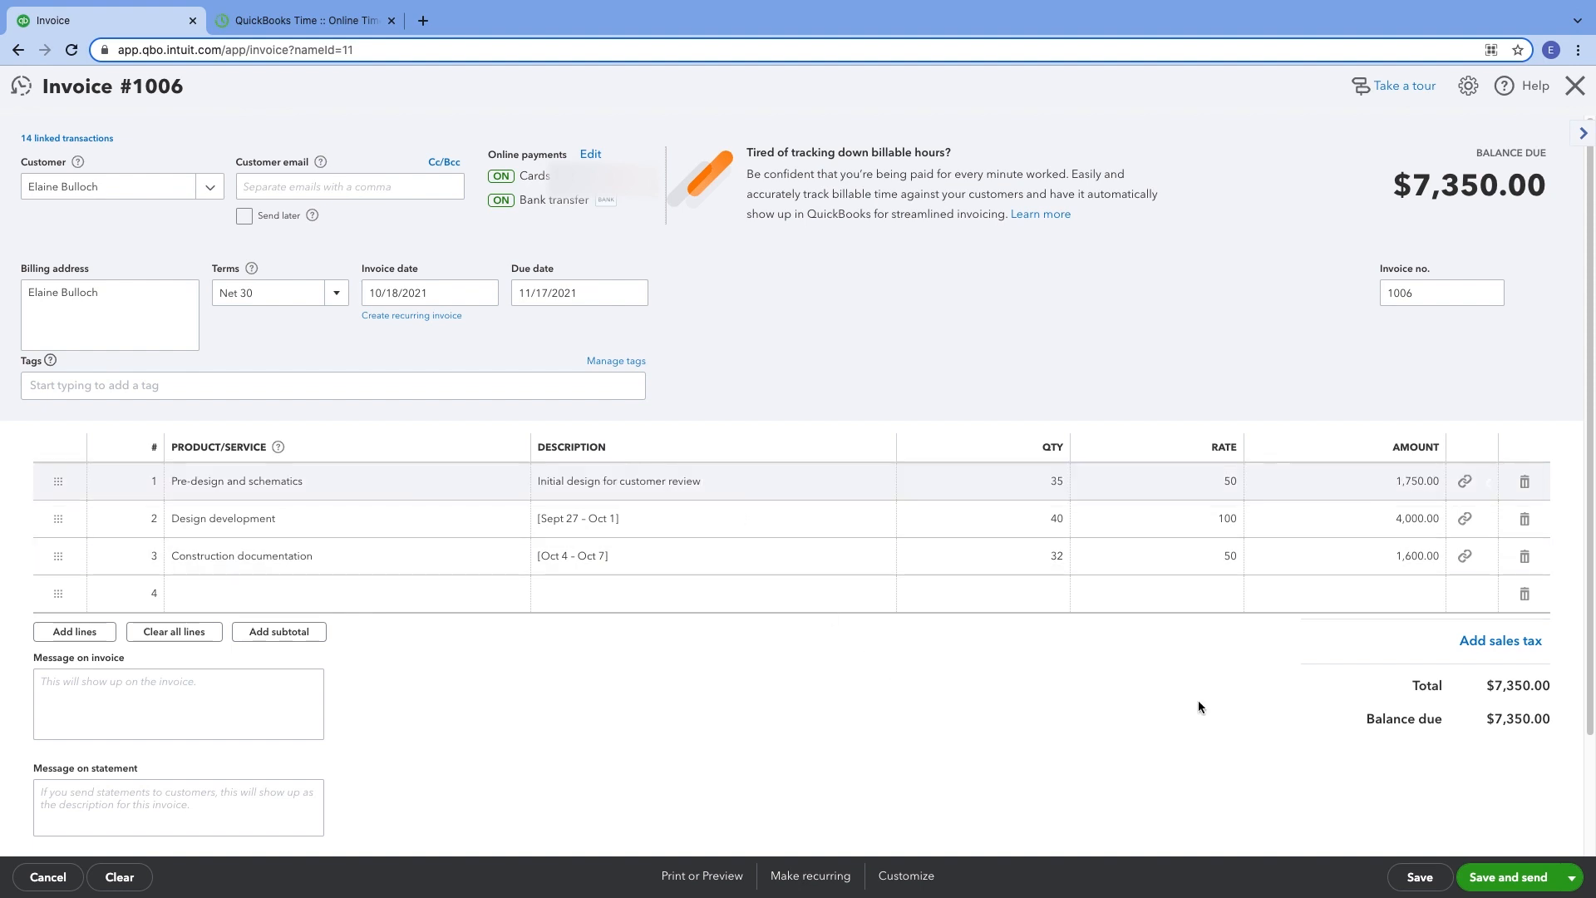
pyautogui.click(1421, 877)
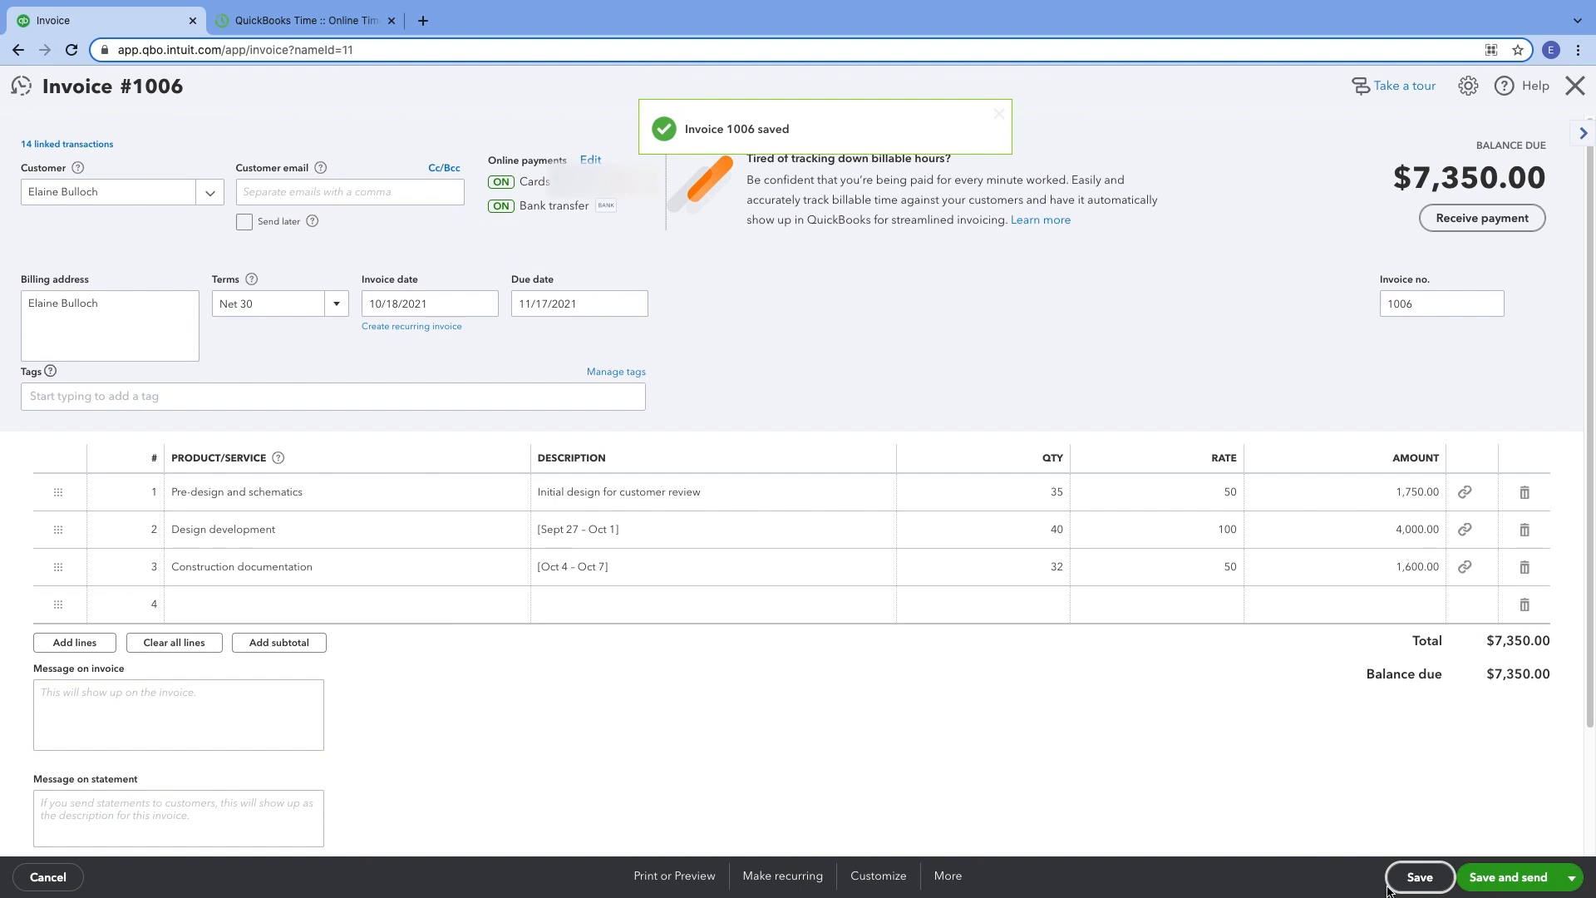